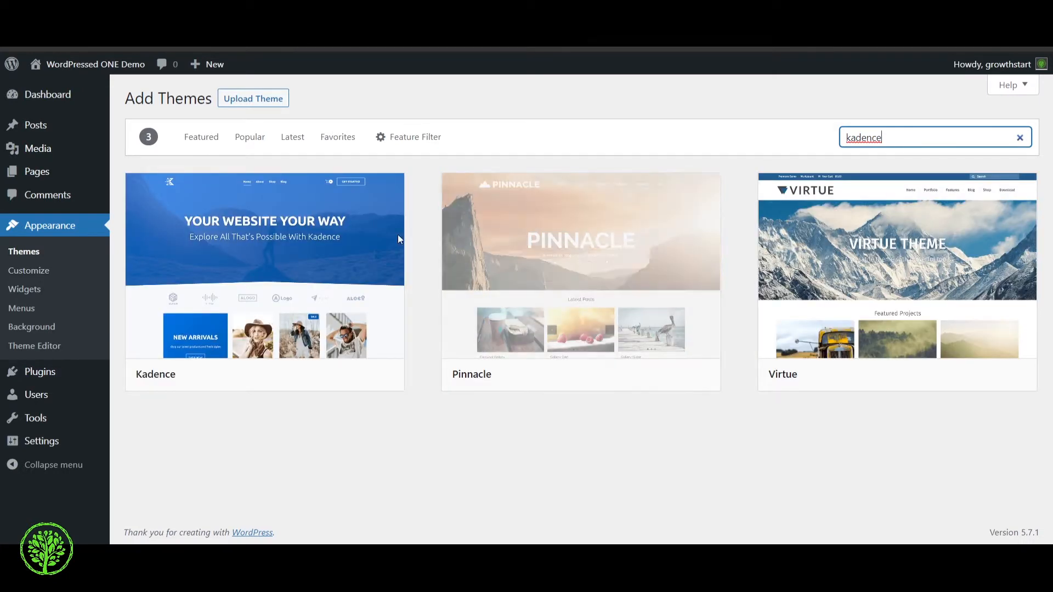
Install the Kadence theme from the search results and activate it
mouse_move(351, 259)
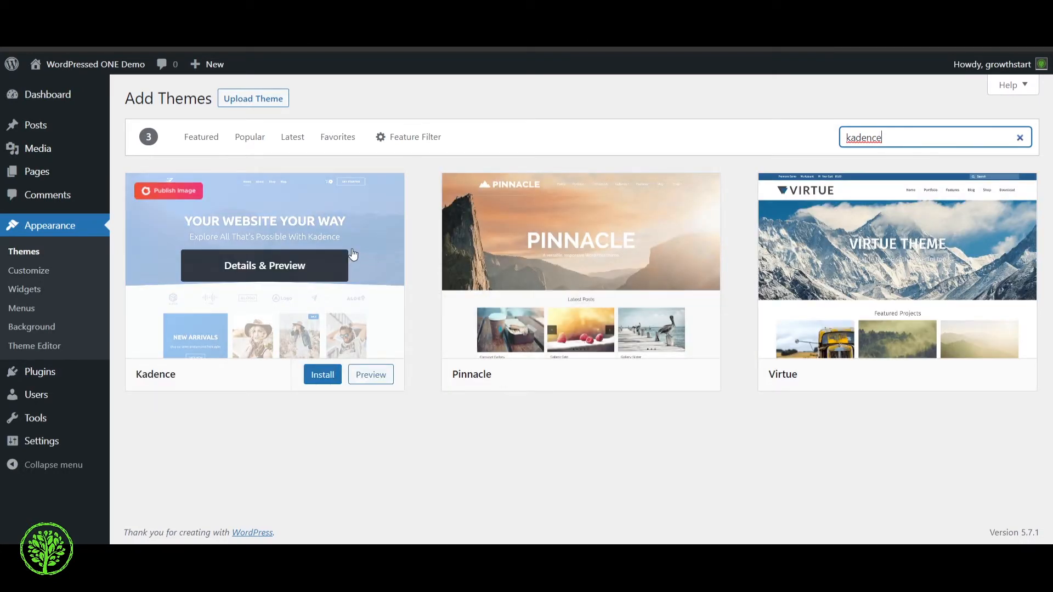
click(324, 377)
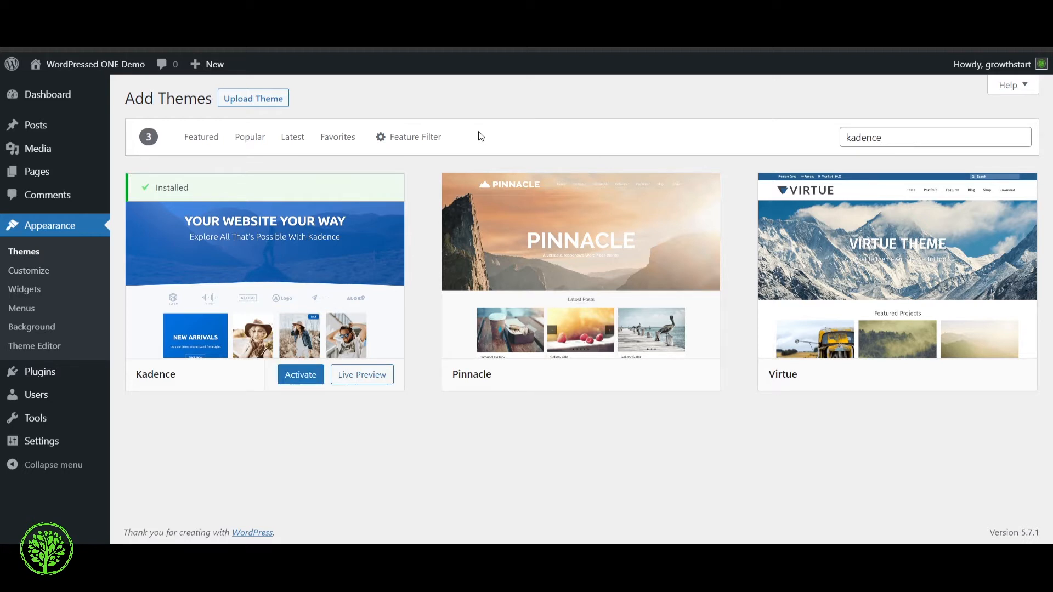
click(309, 383)
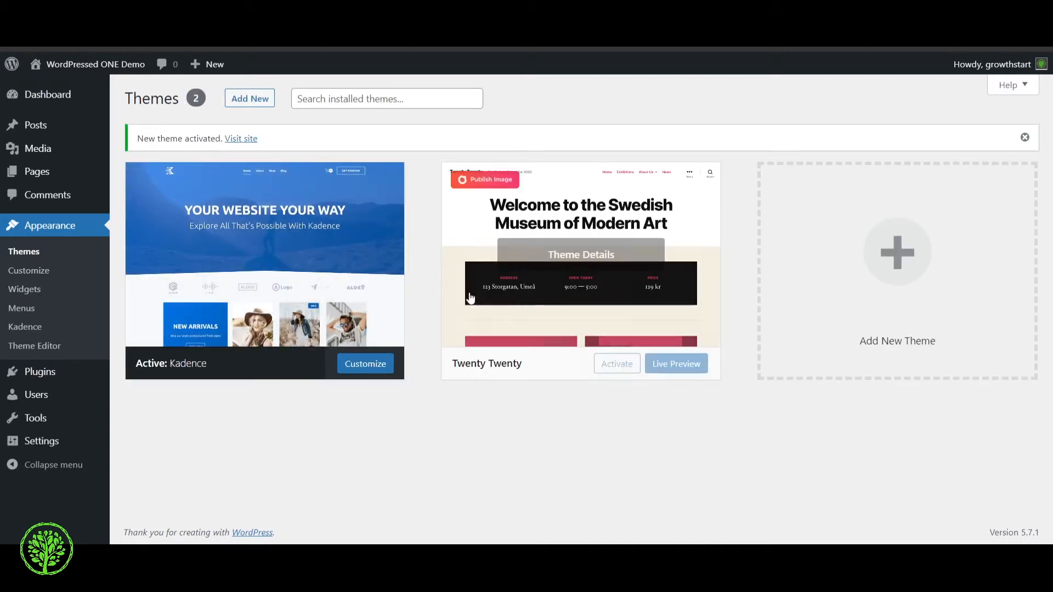
Open the Kadence theme for customizing and review its general layout settings
click(365, 364)
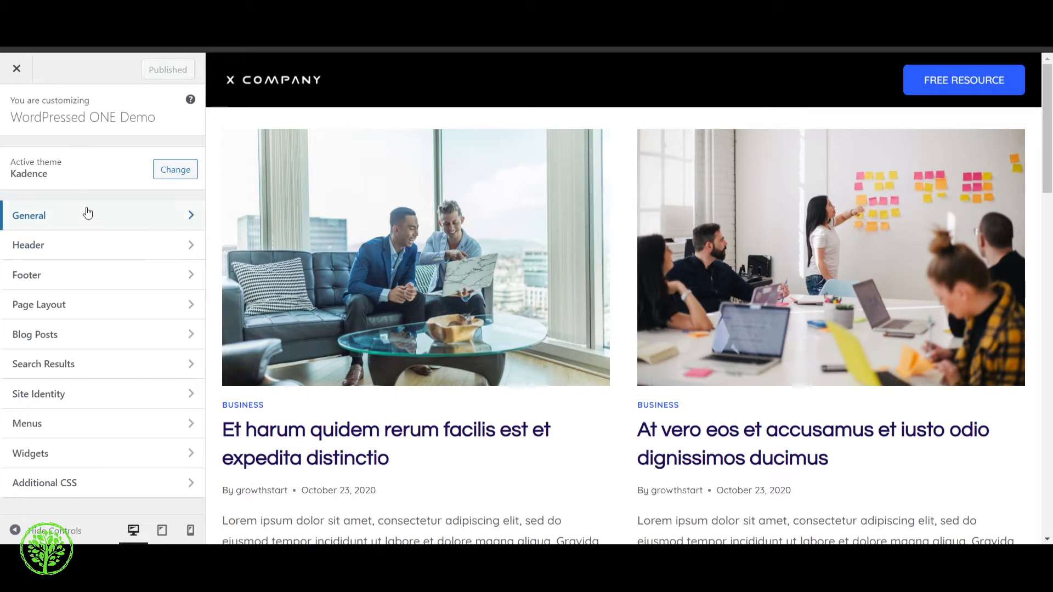
click(131, 220)
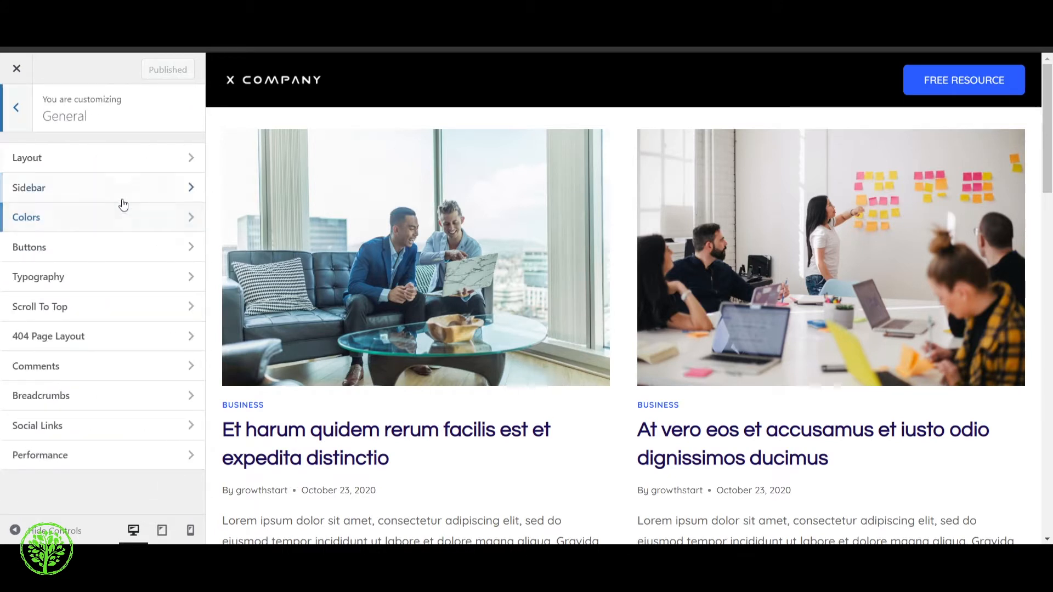
click(121, 158)
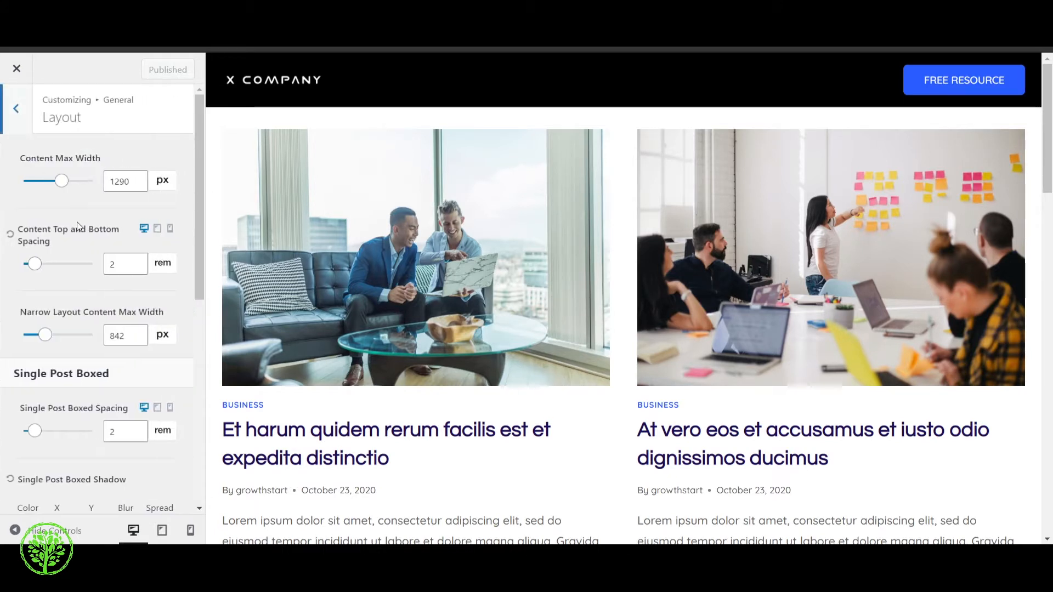
scroll(93, 200, down, 6)
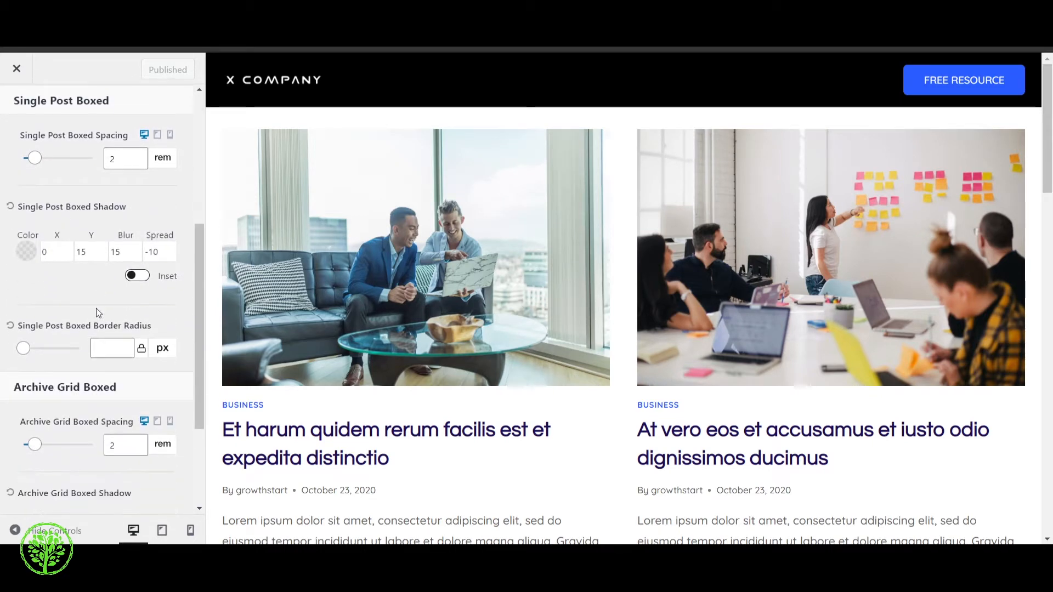
scroll(91, 296, up, 6)
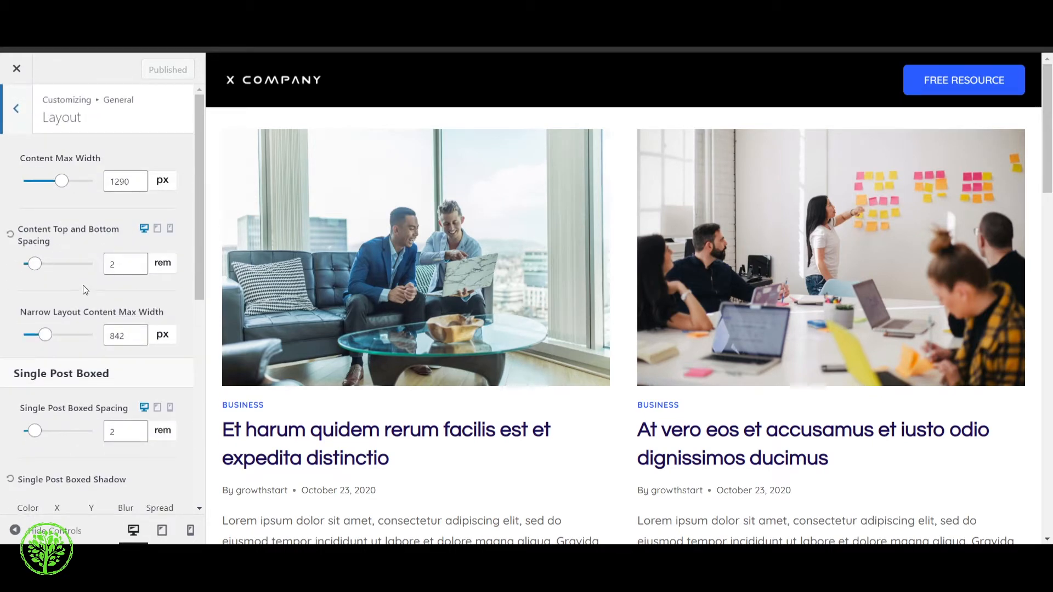
Review the general sidebar settings for width, widget spacing and sticky behaviour
click(14, 110)
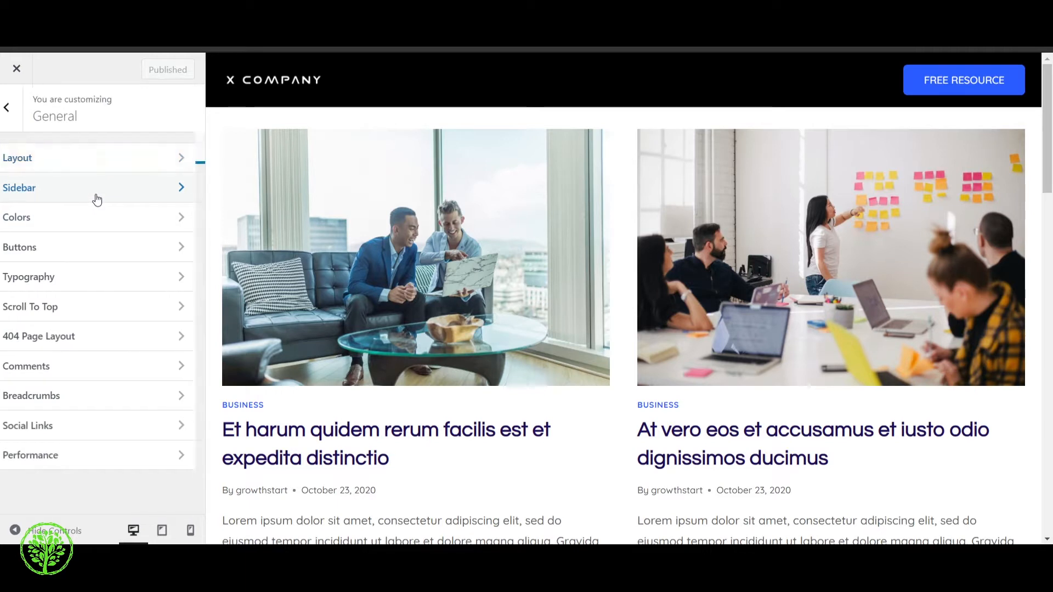
click(97, 198)
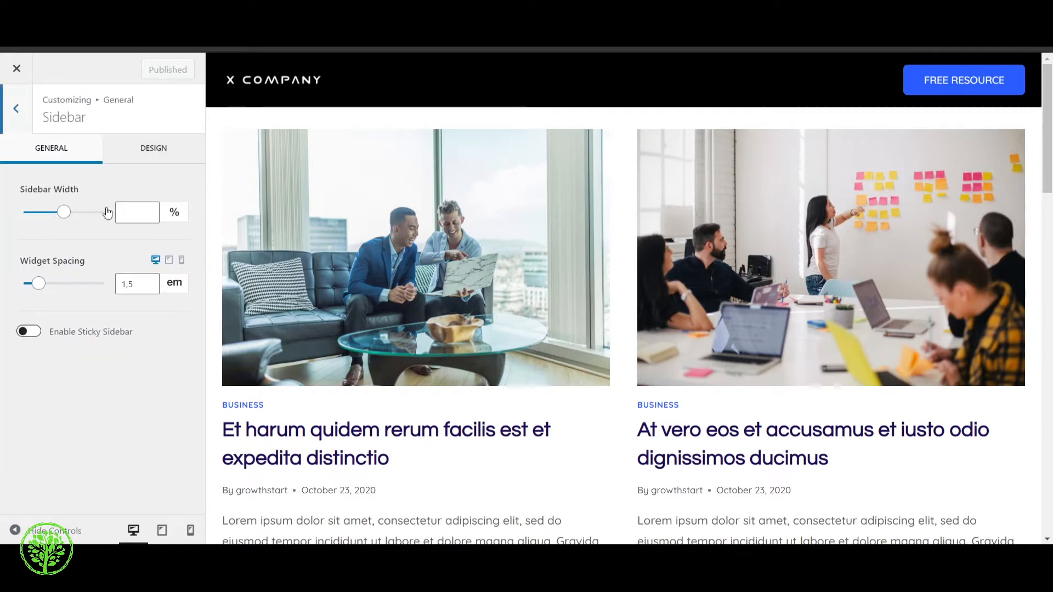
click(17, 109)
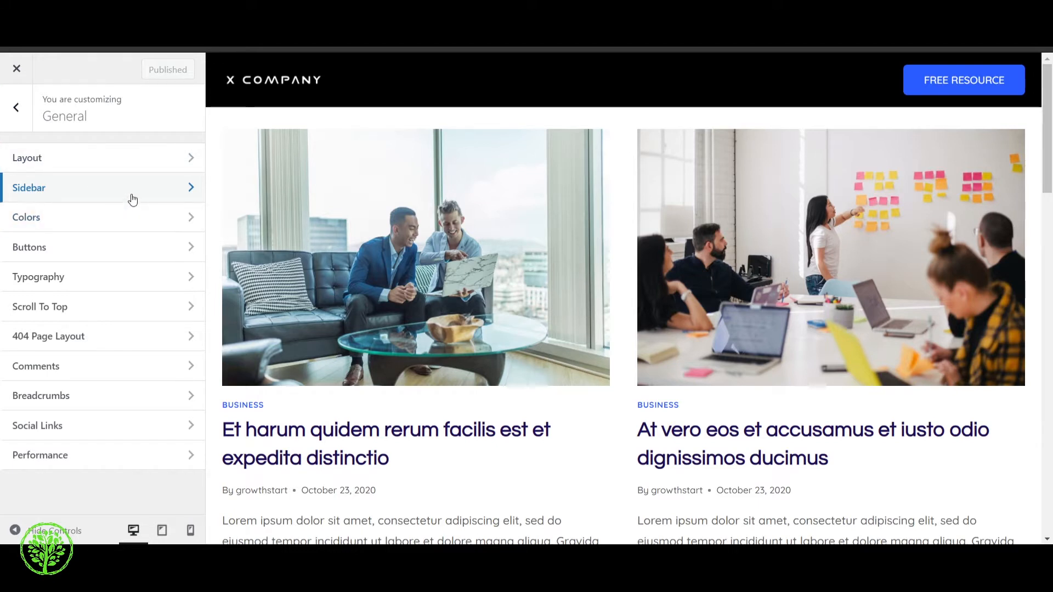
Open the general color settings and inspect the first color of global Palette 1
click(102, 223)
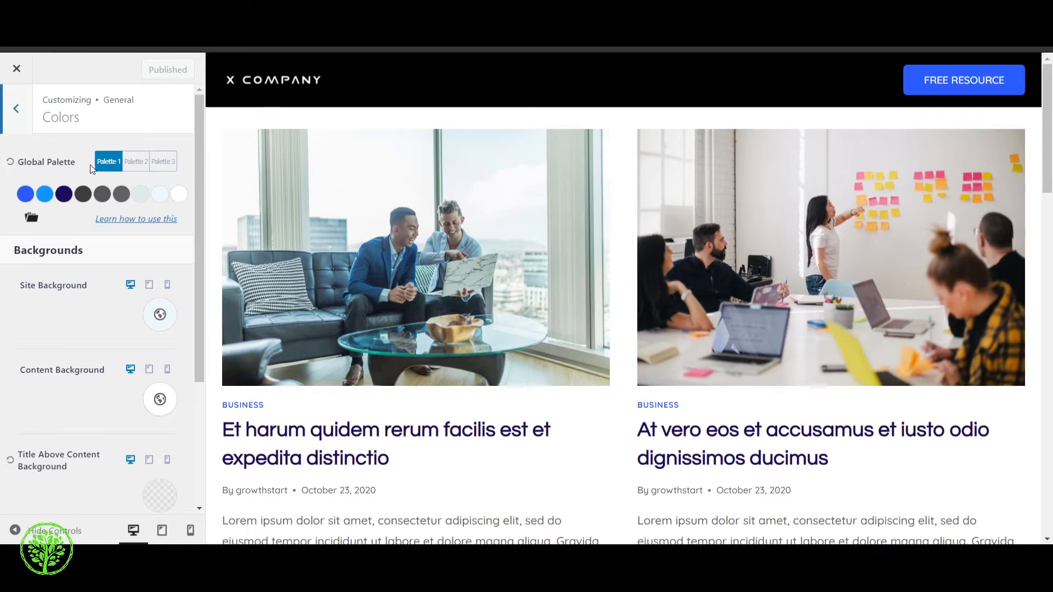
click(25, 194)
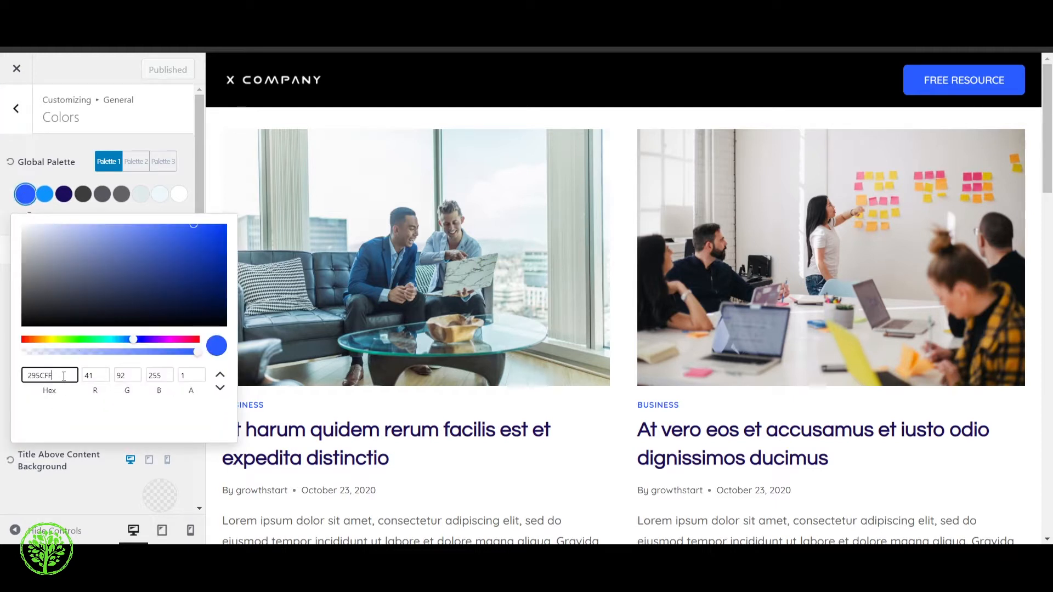
click(62, 165)
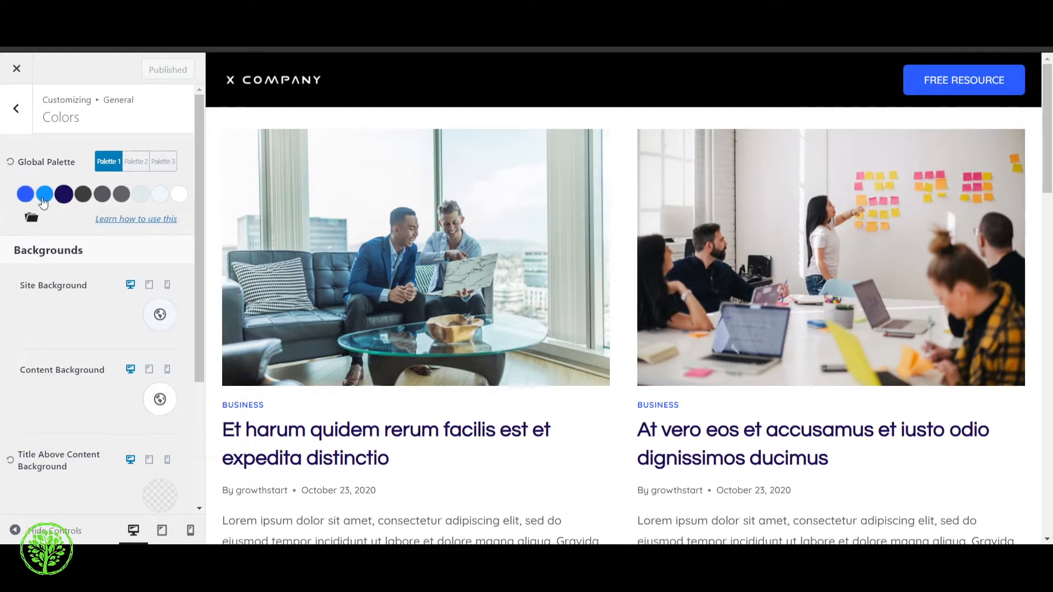
click(32, 198)
click(41, 173)
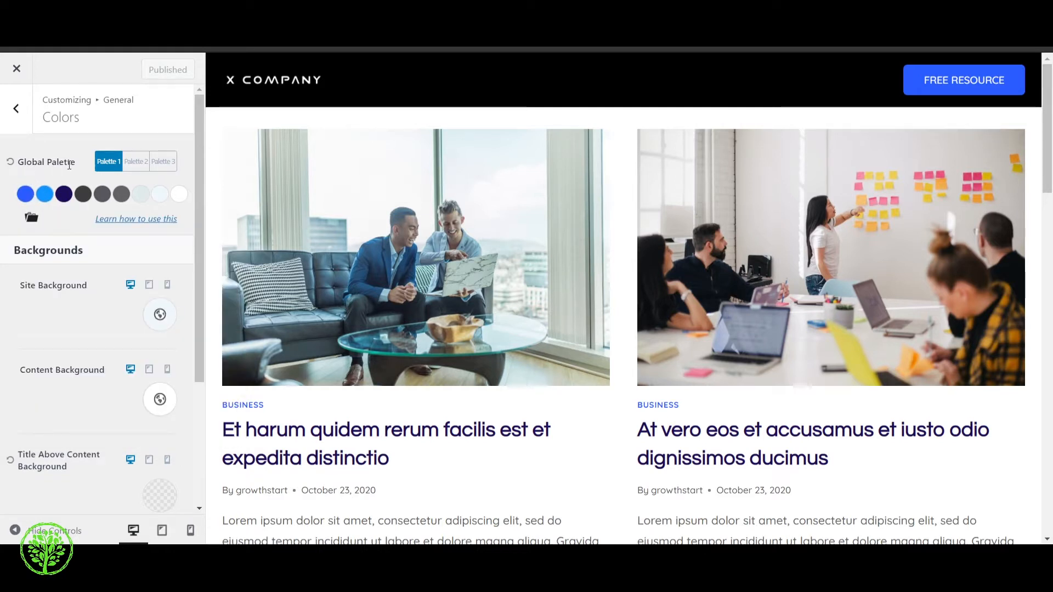
Examine the color options offered for the site background
scroll(47, 223, down, 1)
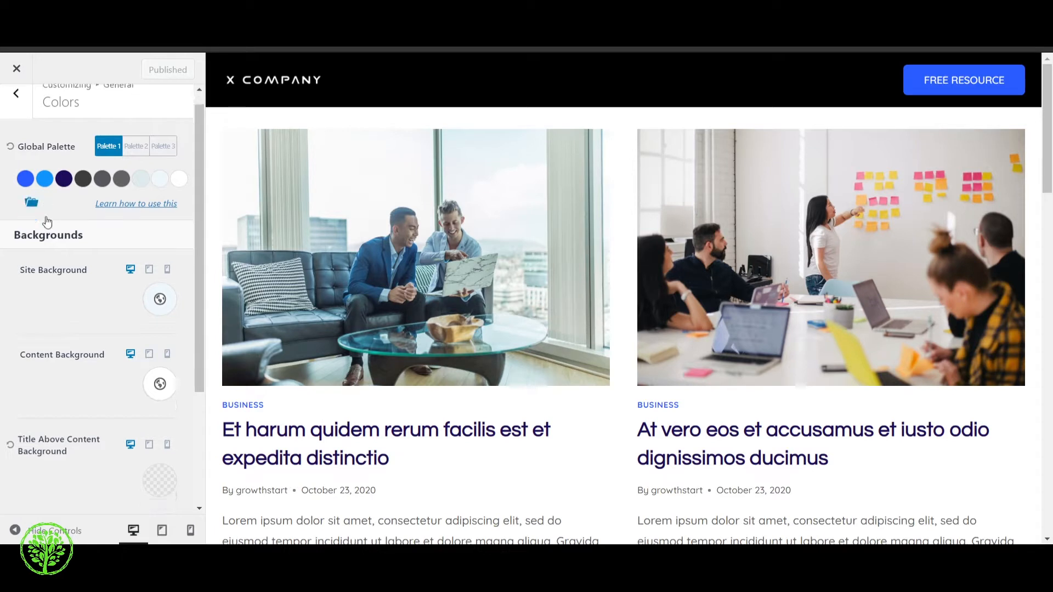
scroll(47, 222, down, 2)
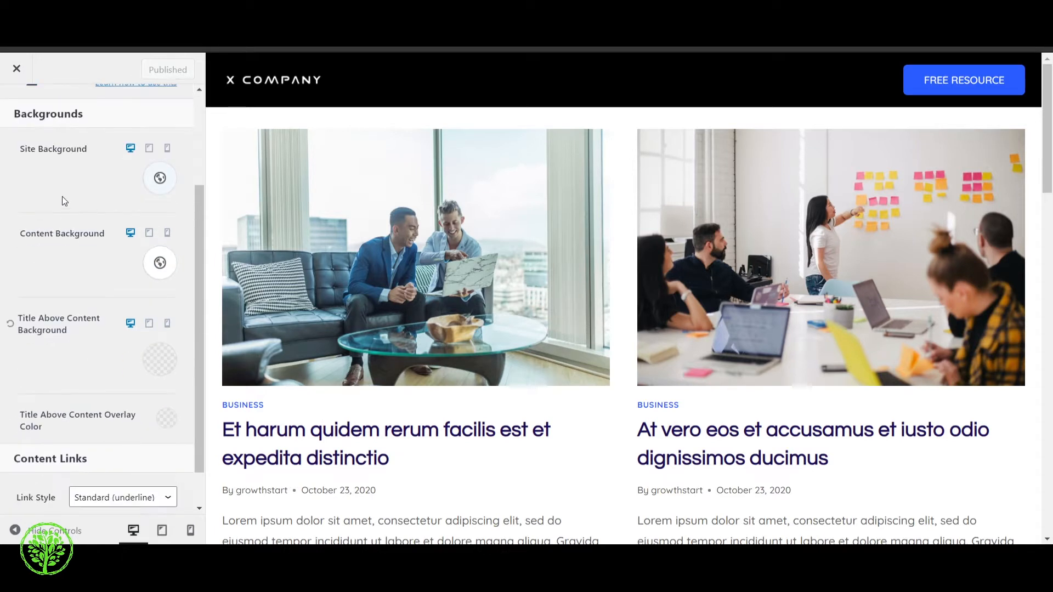
click(163, 188)
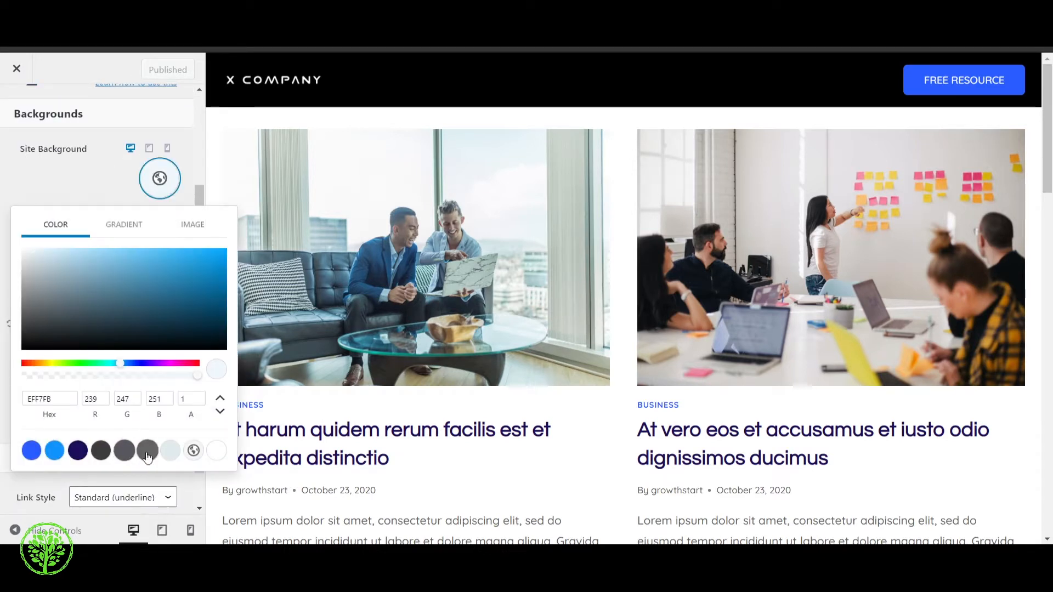
click(106, 179)
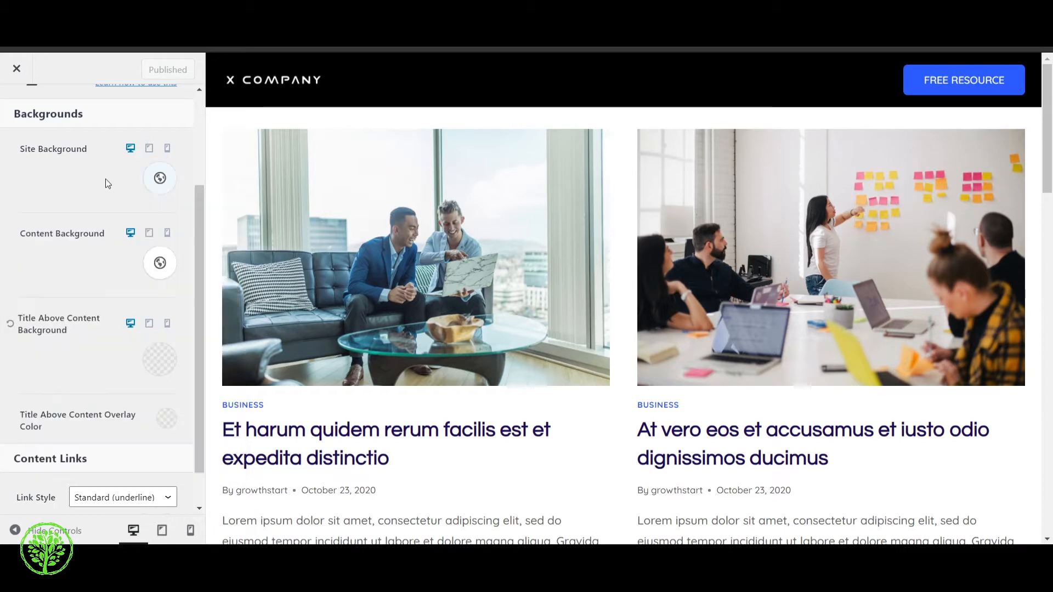
Inspect the Subtle Background color in global Palette 1
scroll(120, 226, up, 1)
scroll(120, 226, up, 2)
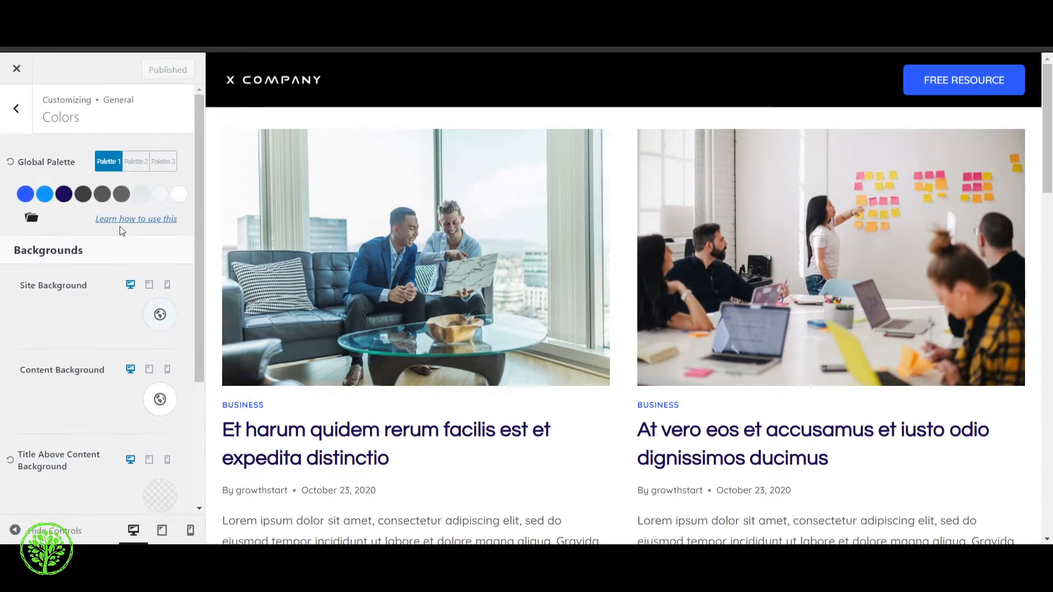
click(141, 195)
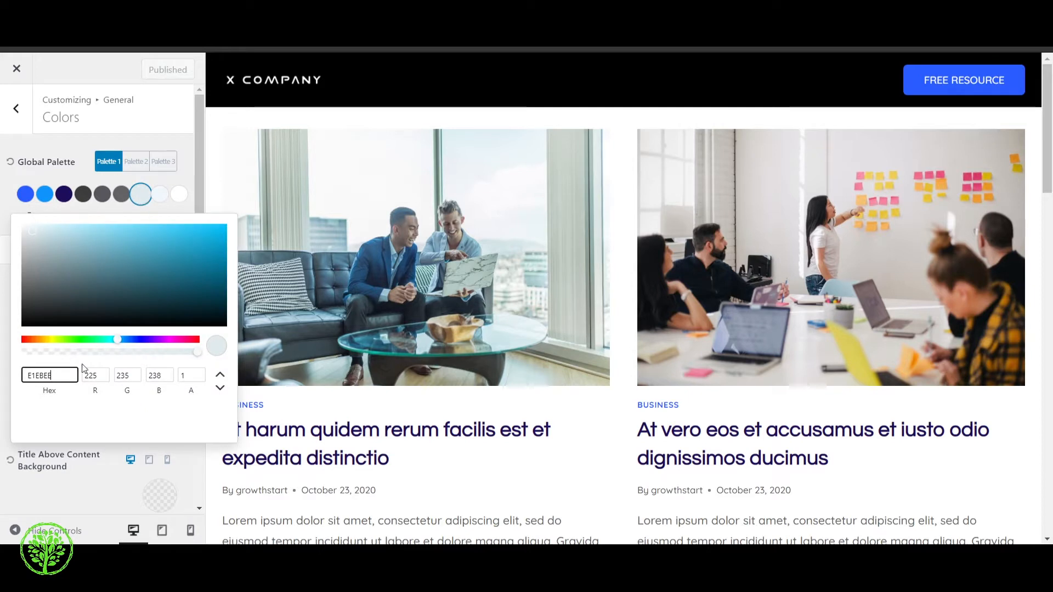
click(104, 477)
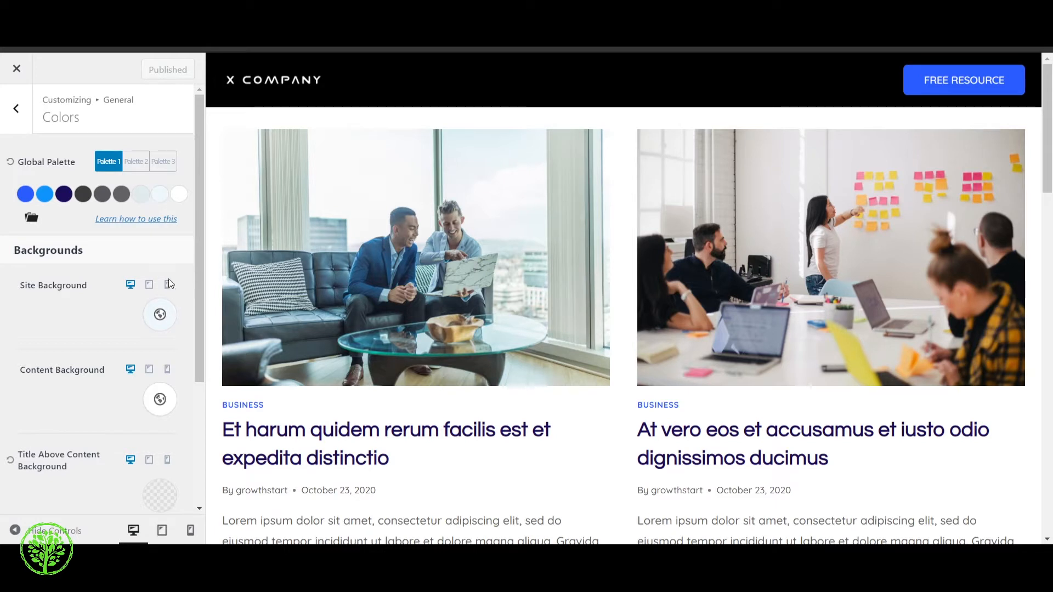
Try a custom light pink, FFBCBC, as the content background and check the page preview
scroll(161, 311, down, 3)
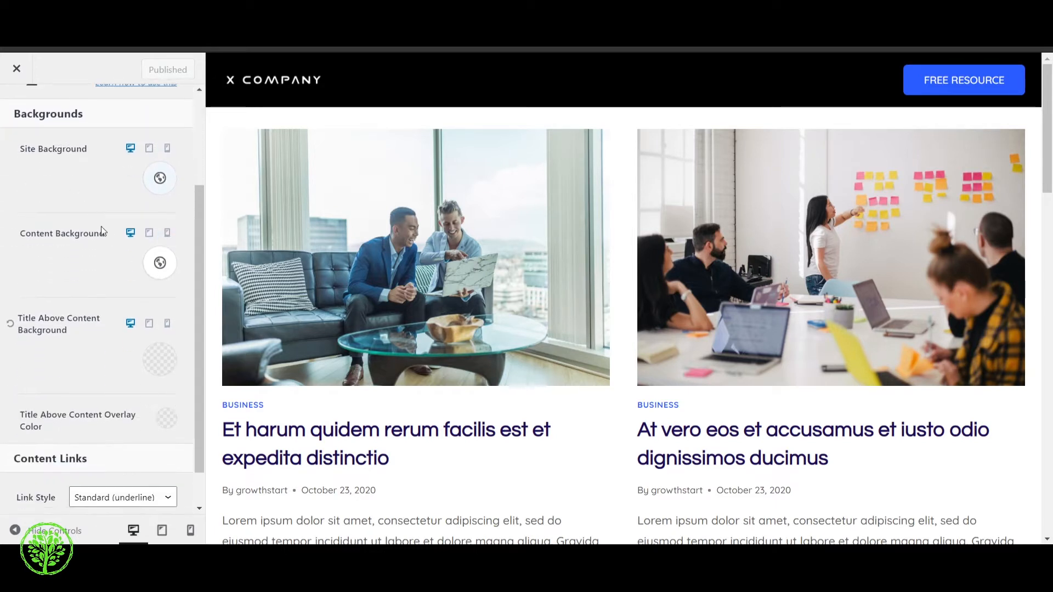
click(160, 263)
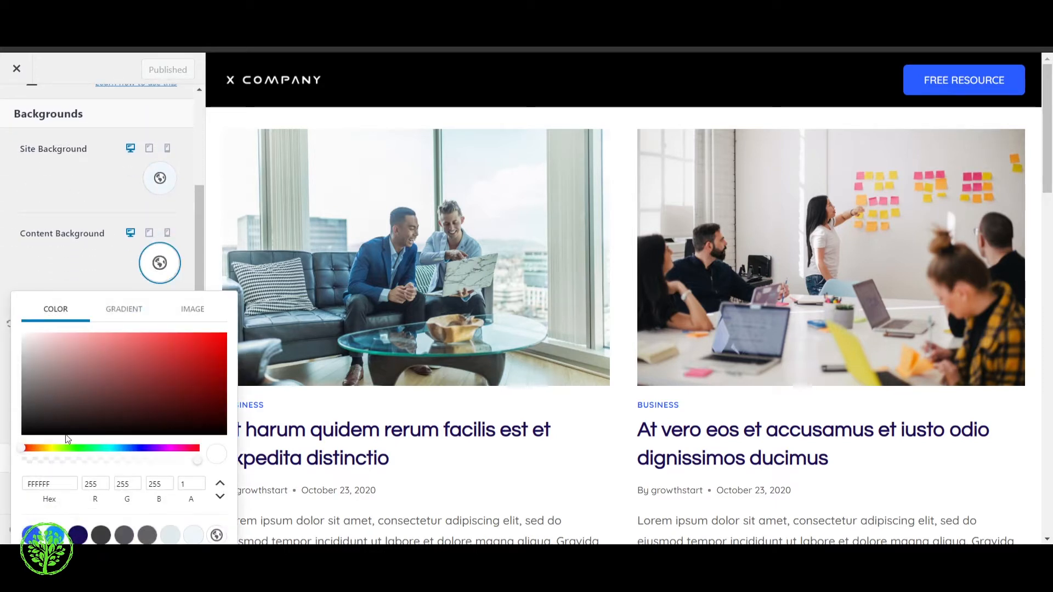
drag(66, 435, 60, 396)
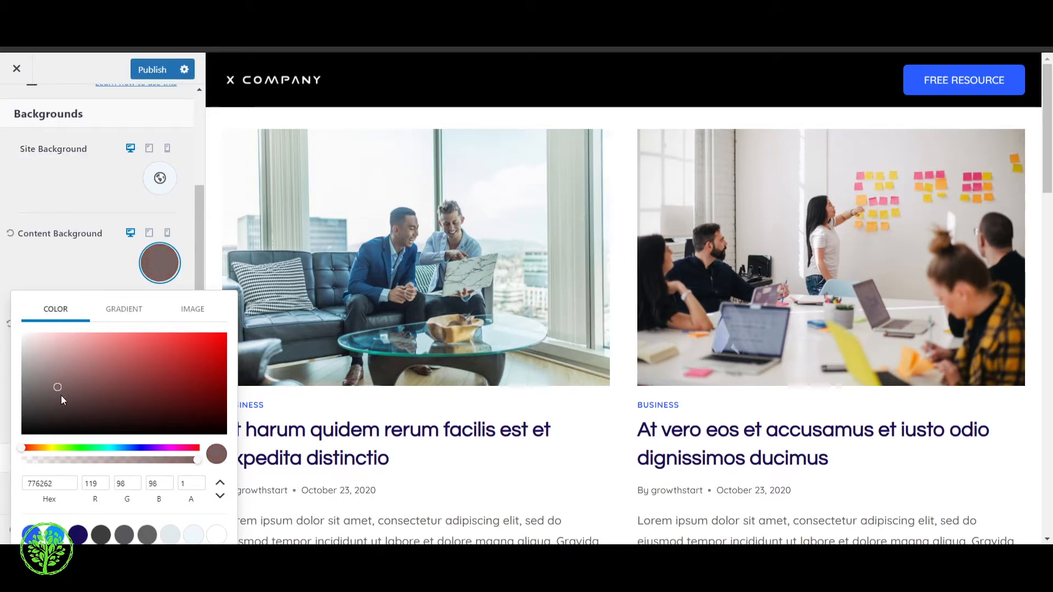
drag(60, 354, 76, 257)
click(75, 258)
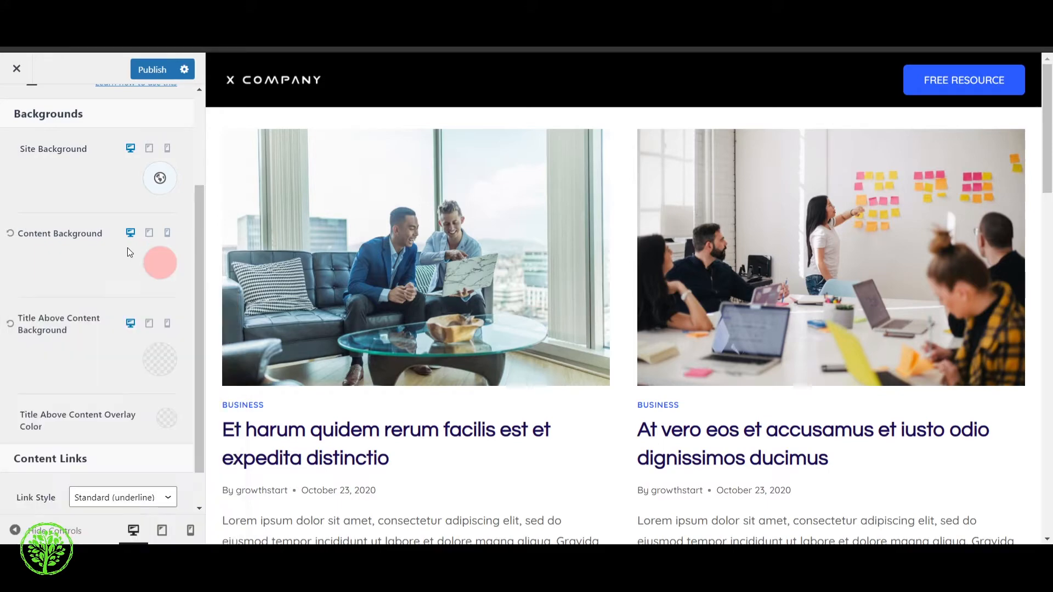
scroll(525, 310, down, 5)
scroll(525, 310, down, 10)
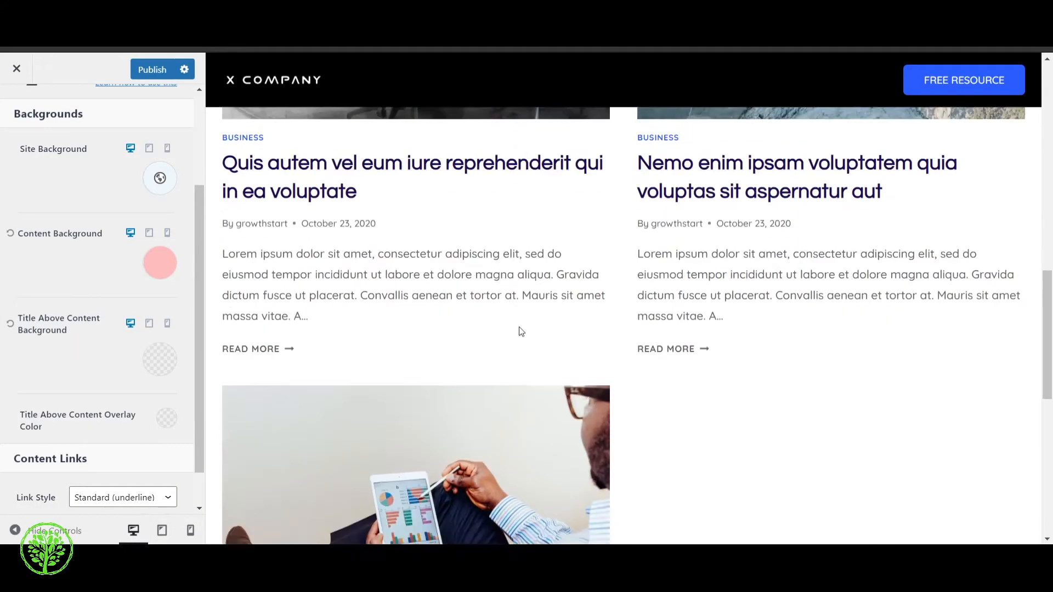
scroll(515, 344, up, 10)
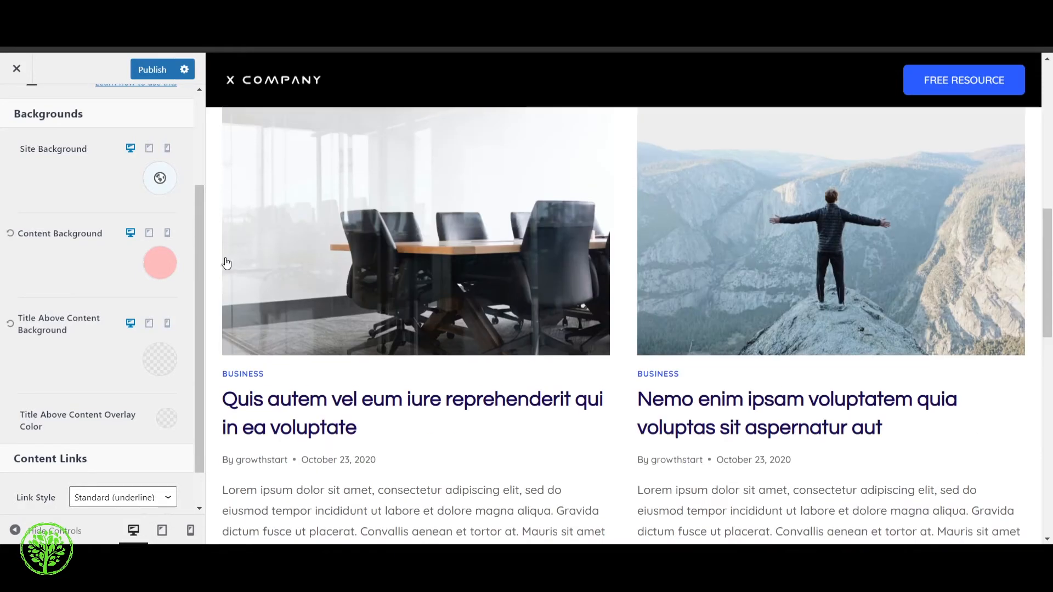
Try the palette blue 295CFF as the site background, check the preview, and settle on the palette white FFFFFF
scroll(95, 242, up, 1)
scroll(94, 246, up, 2)
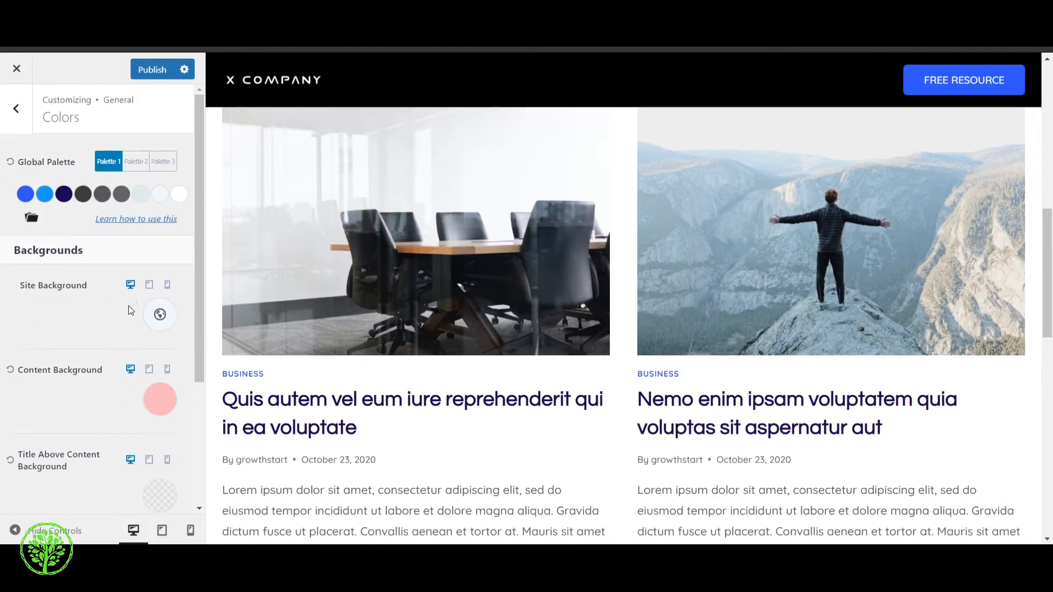
click(160, 315)
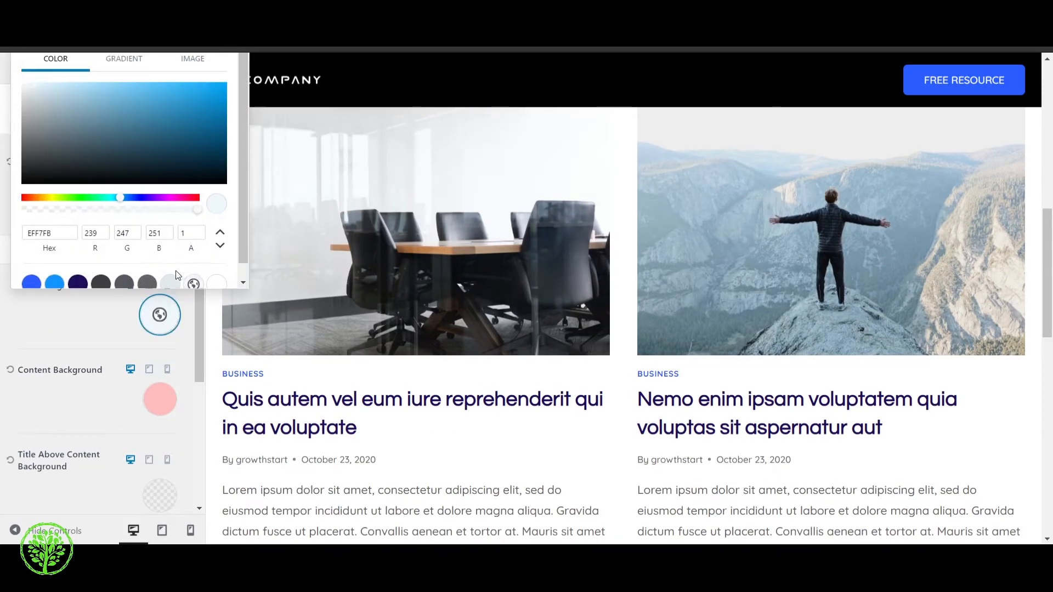
scroll(176, 271, down, 1)
click(31, 268)
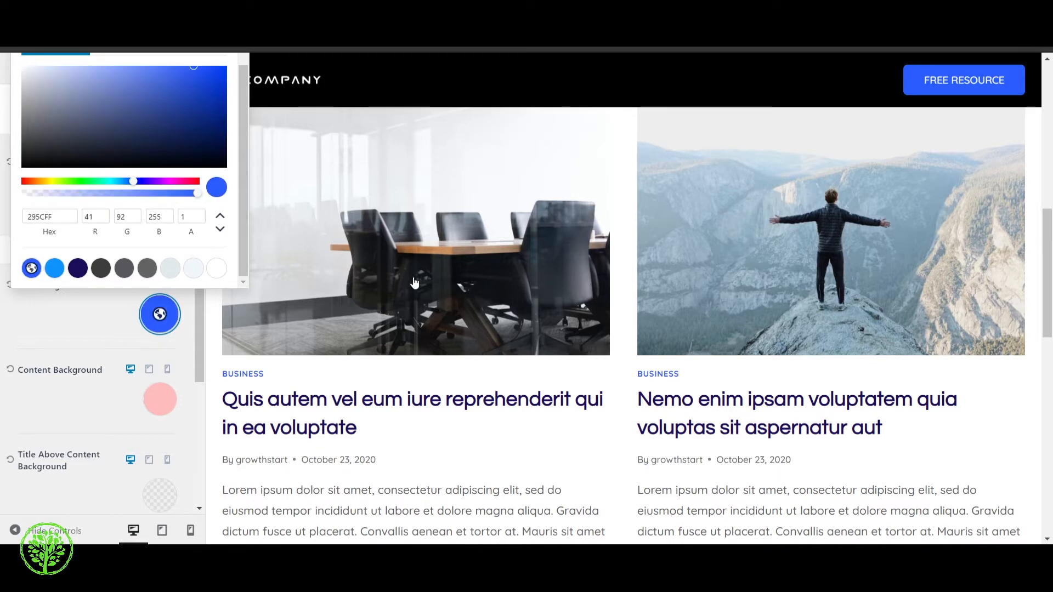
scroll(414, 283, down, 13)
scroll(456, 333, up, 11)
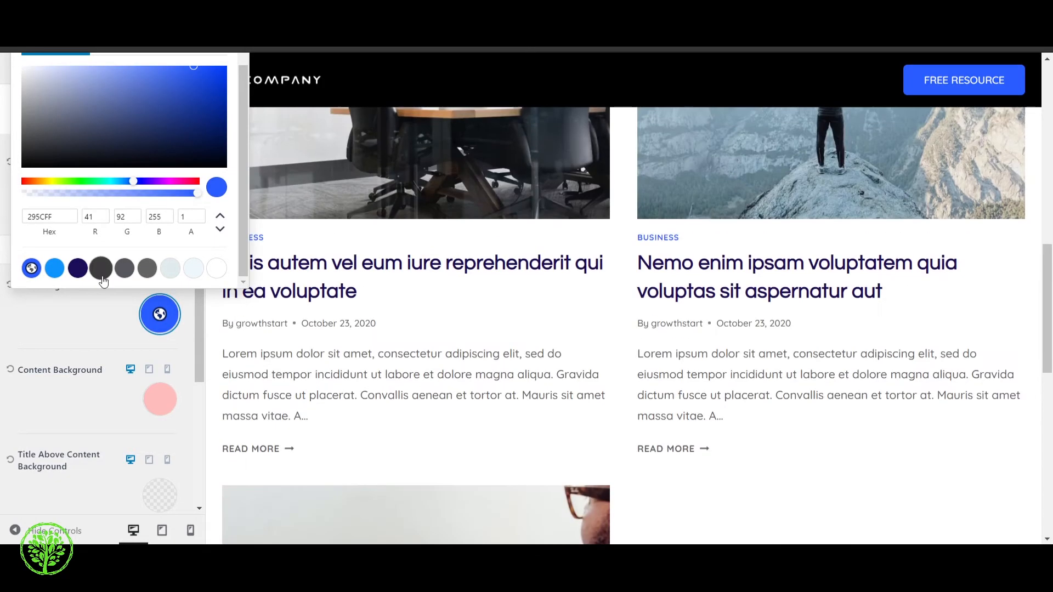
scroll(103, 281, up, 1)
click(223, 282)
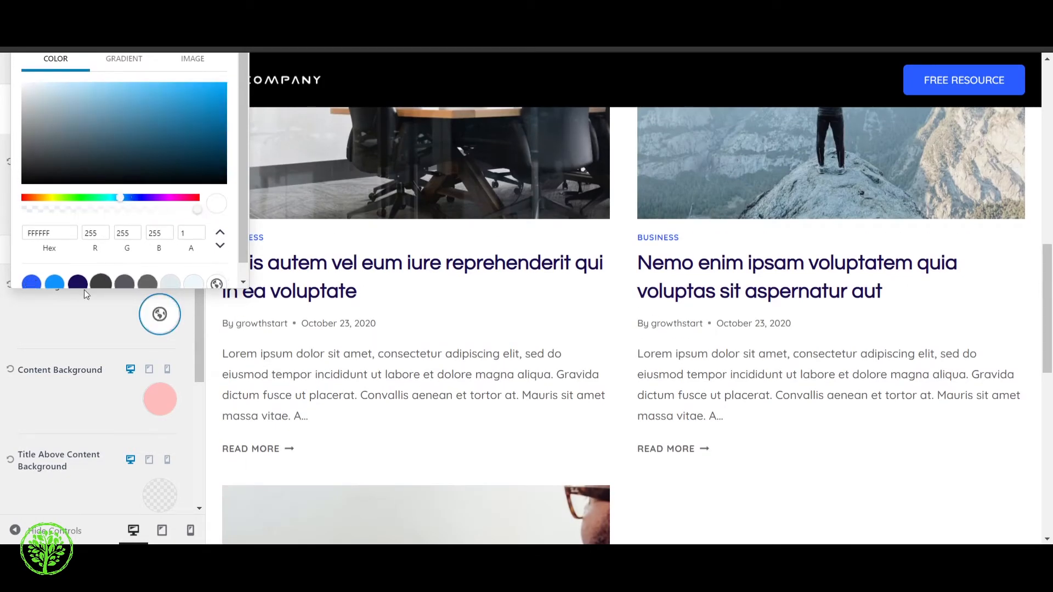
click(70, 337)
Set the content background to the palette white FFFFFF
scroll(104, 339, down, 1)
click(159, 331)
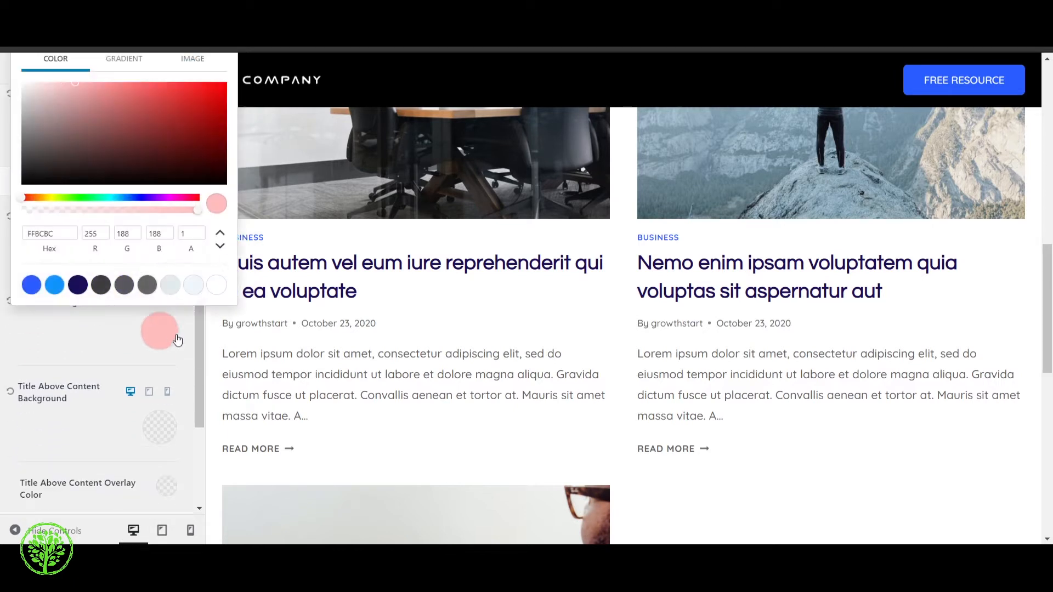
click(217, 286)
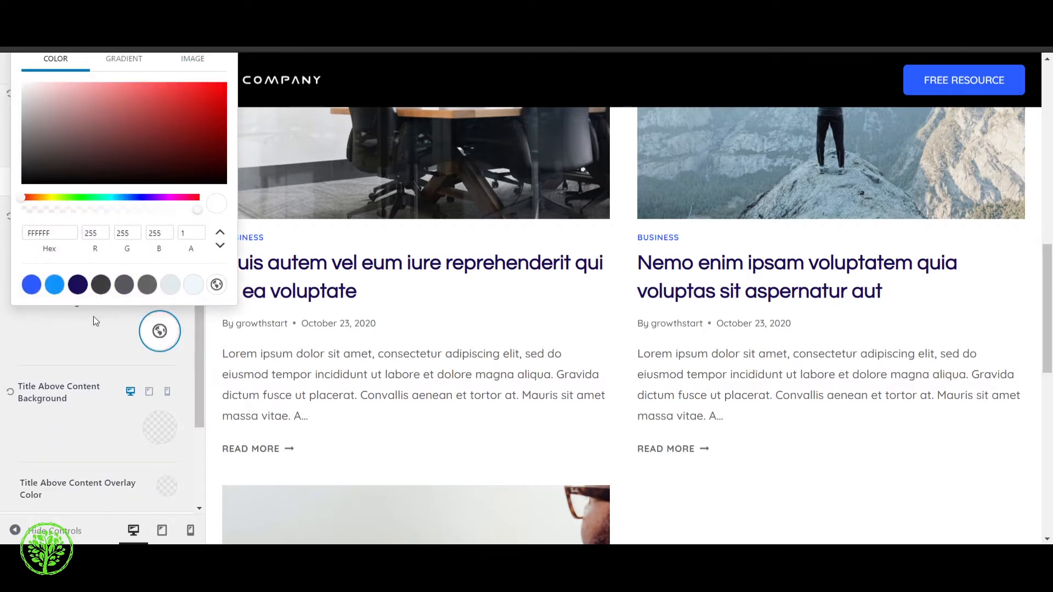
Look over the remaining background settings, the content link style and colors, and the page footer in the preview
click(94, 344)
scroll(95, 346, down, 2)
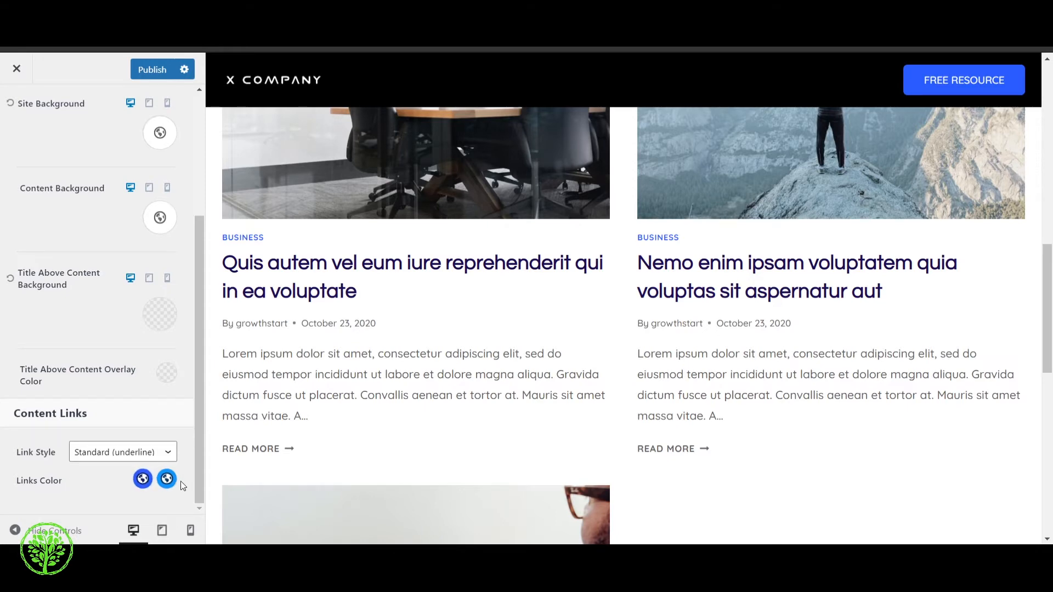
scroll(399, 406, down, 10)
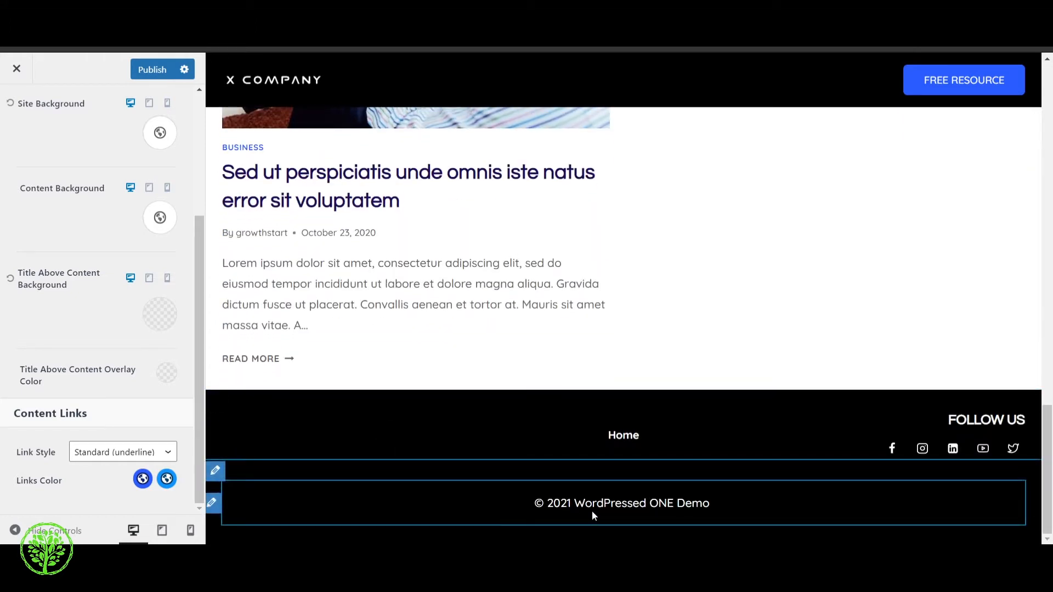
scroll(74, 263, up, 4)
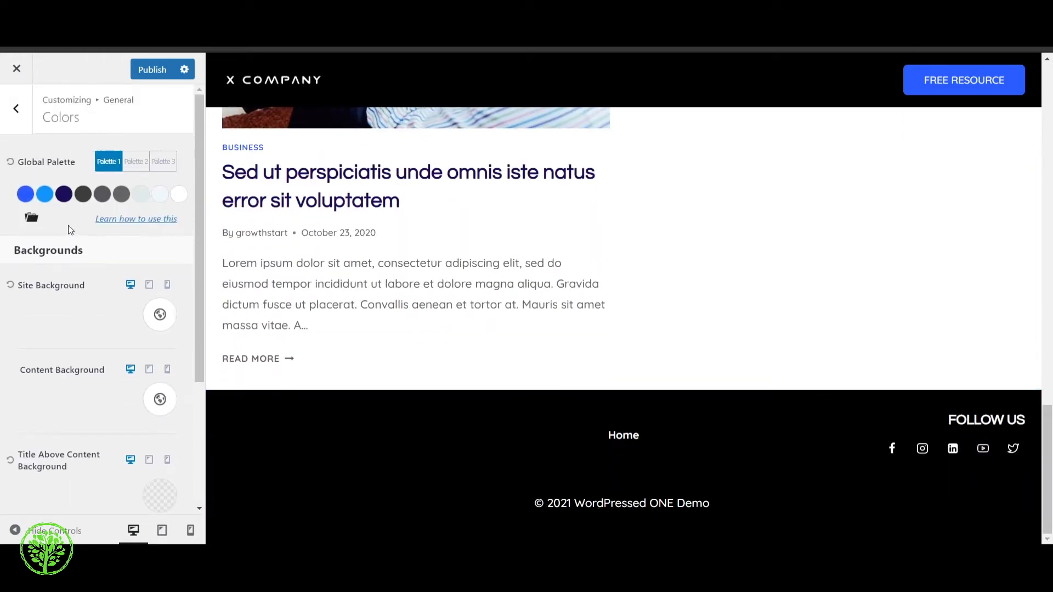
Try the palette navy 1C0D5A as the general button background color and return it to the palette blue 295CFF
click(16, 108)
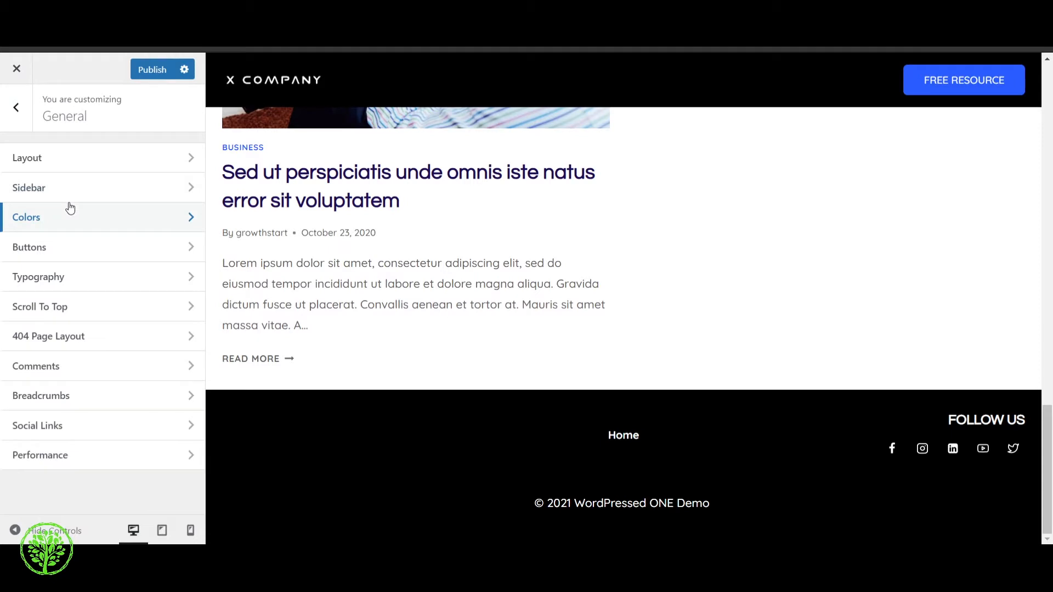
click(84, 256)
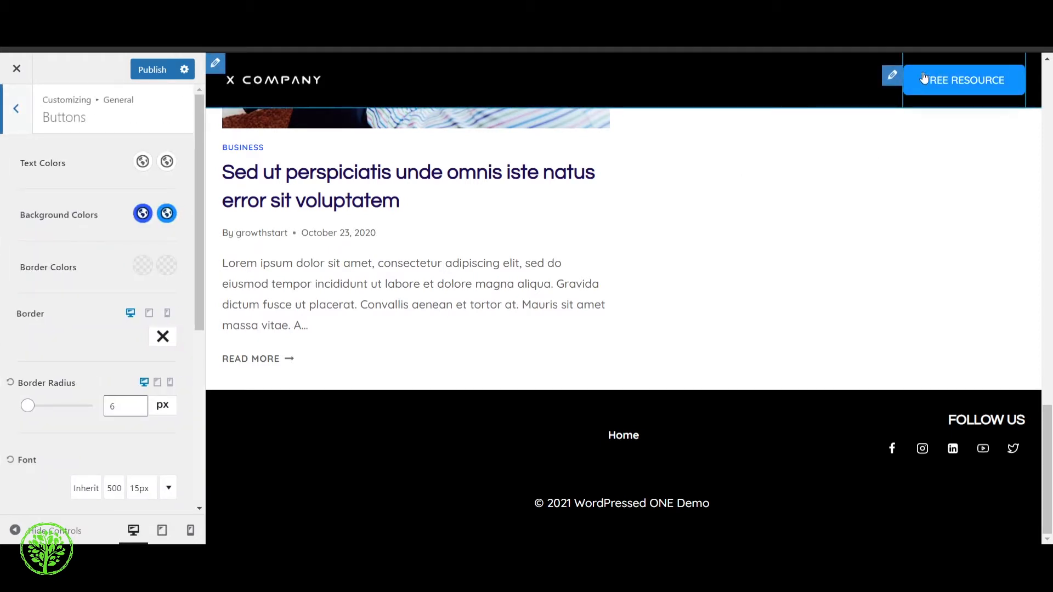
click(143, 214)
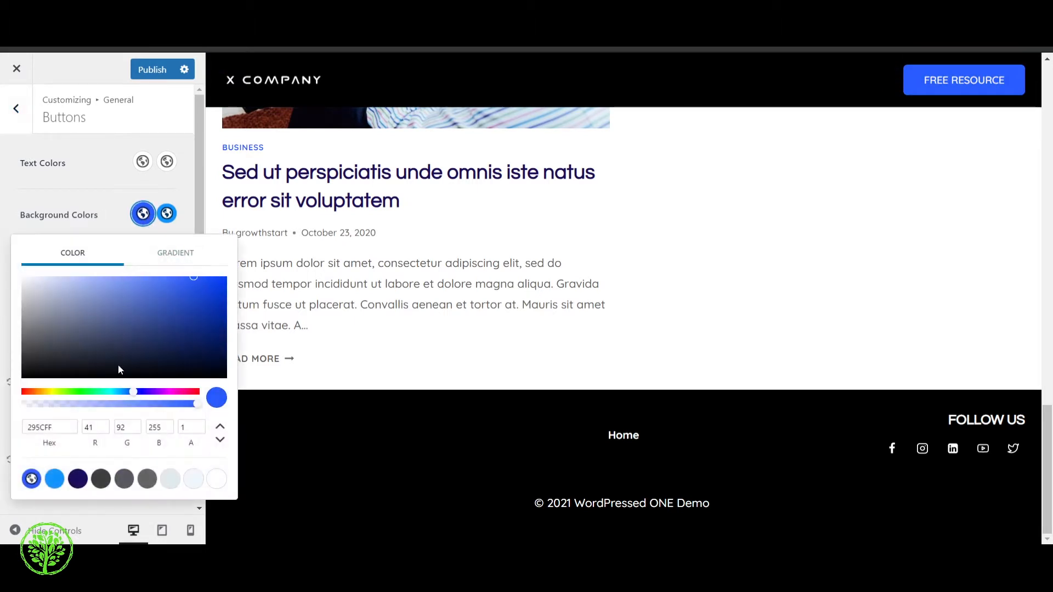
click(78, 479)
click(96, 186)
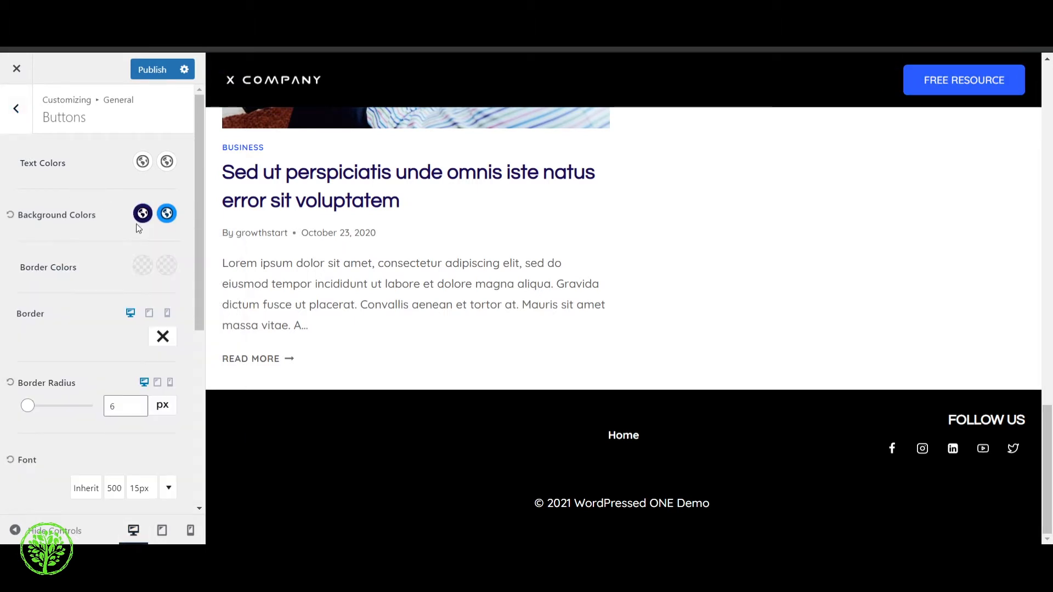
click(142, 214)
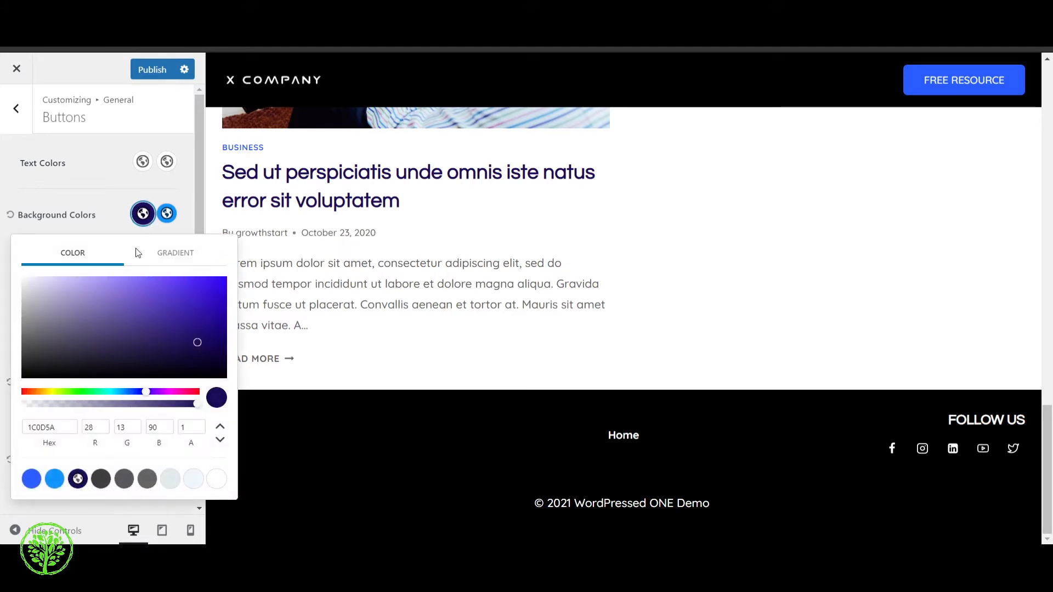
click(32, 479)
click(98, 186)
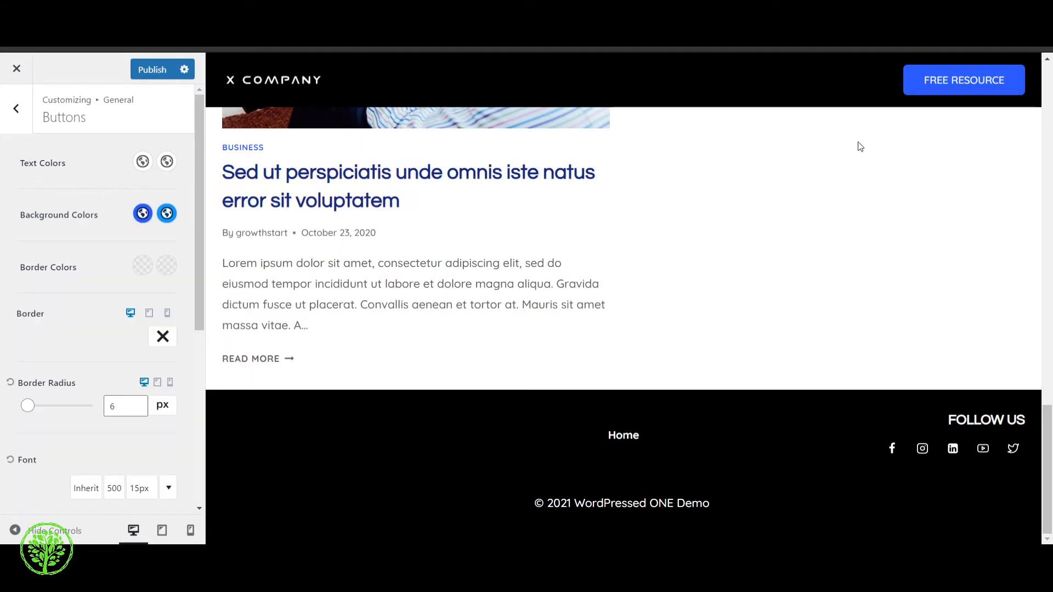
In the FREE RESOURCE header button's design settings, try background colors 3D3D3D and E1EBEE and settle on the palette blue 295CFF
click(898, 82)
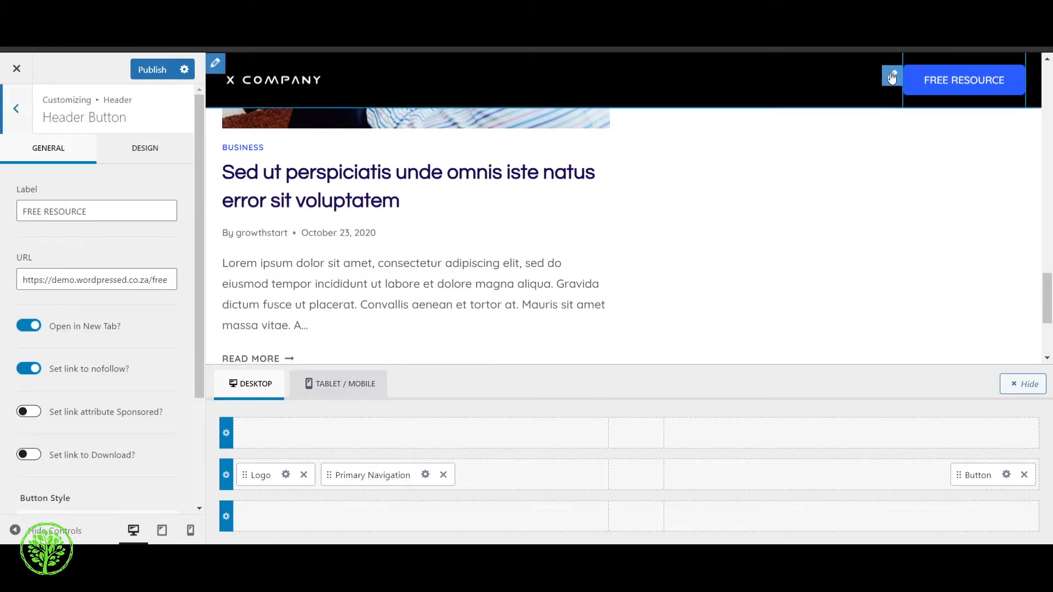
click(160, 152)
click(143, 415)
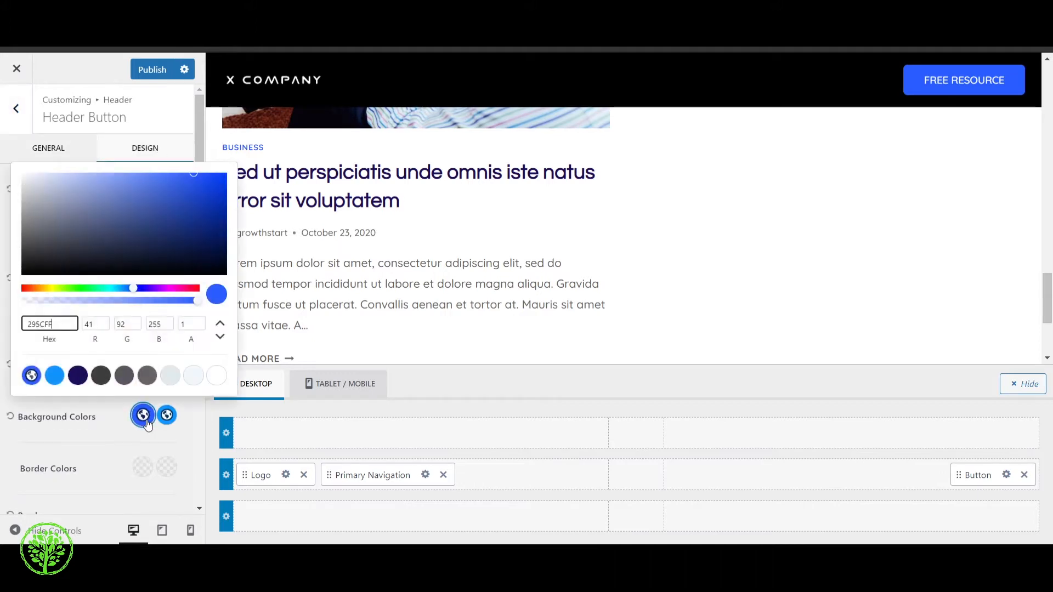
click(101, 378)
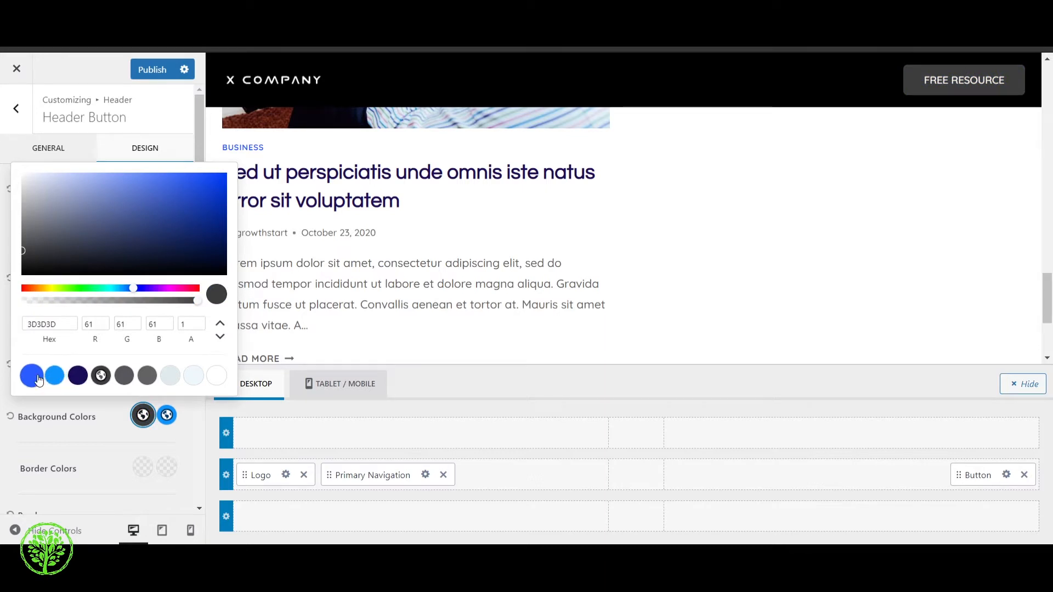
click(36, 378)
click(101, 377)
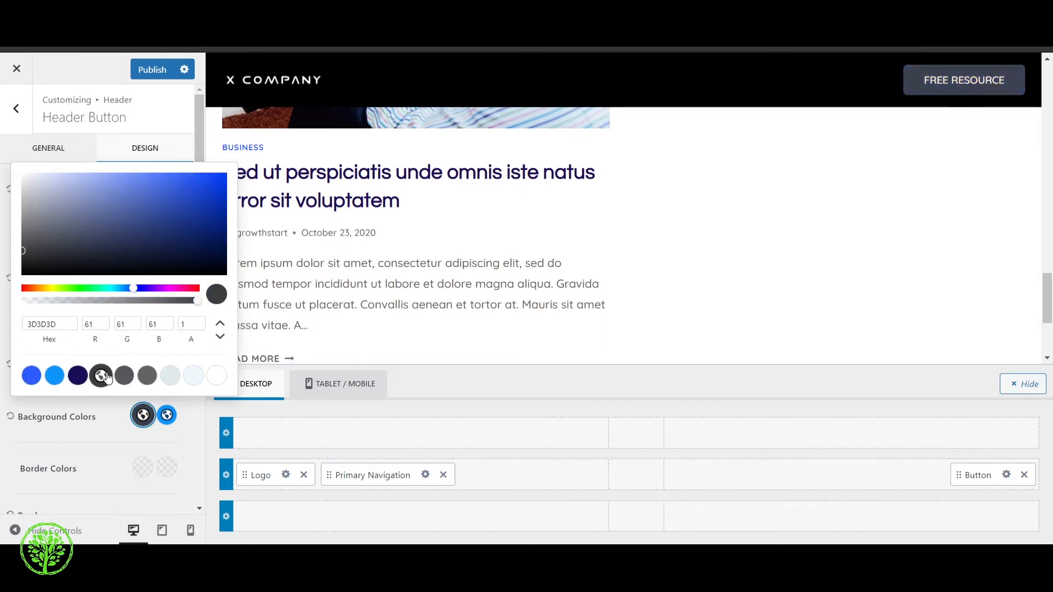
click(170, 376)
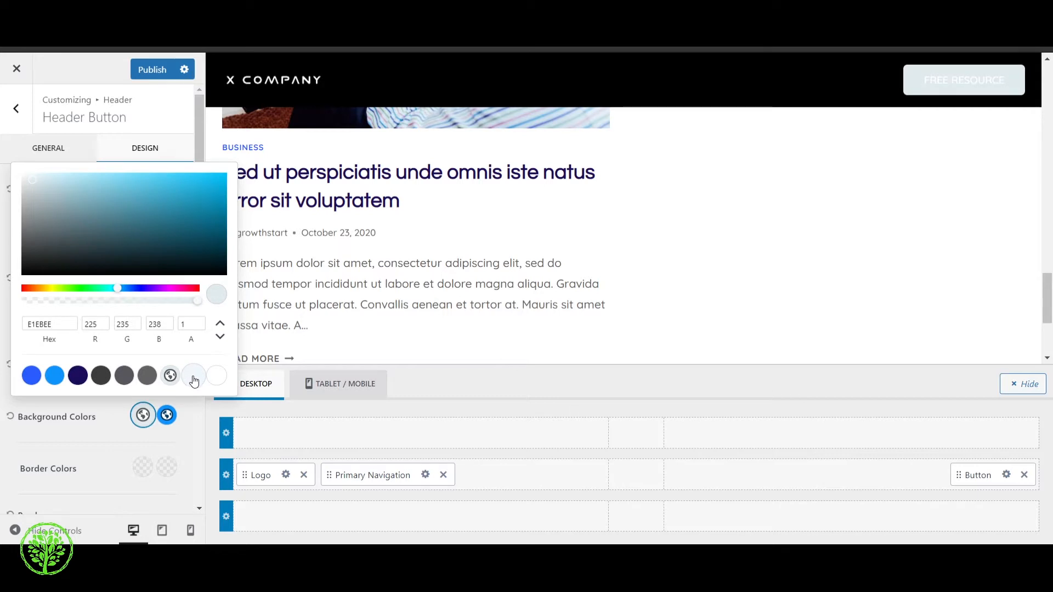
click(31, 376)
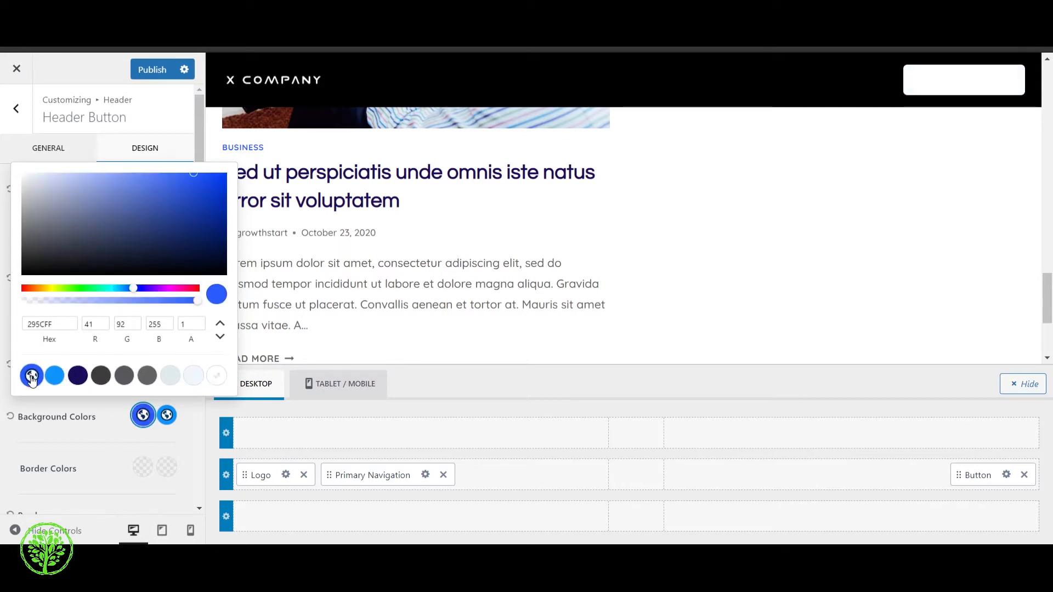
click(143, 415)
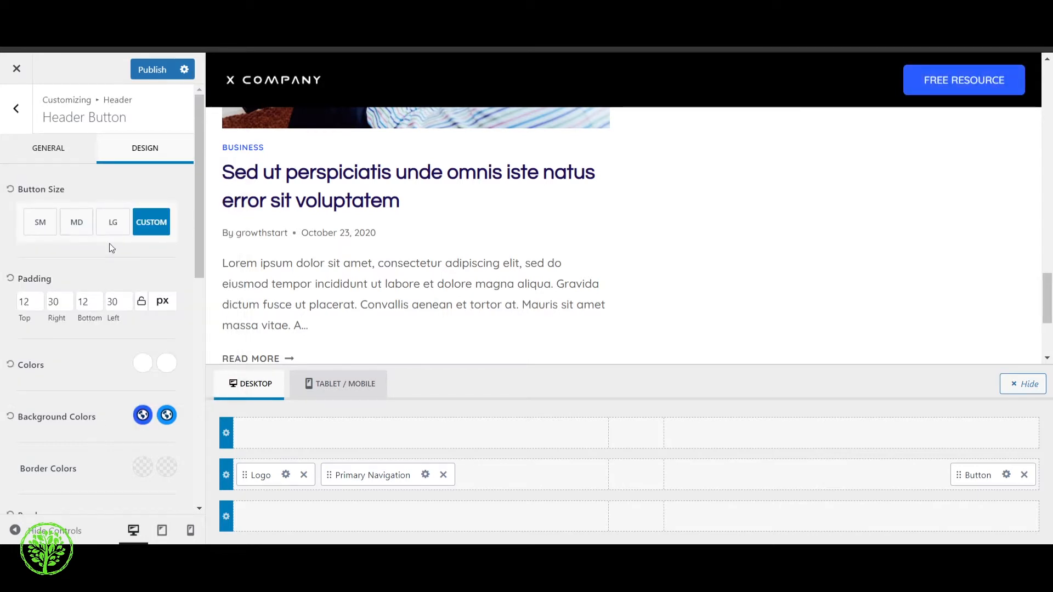
Look over the header button's padding and add a solid 2 px border to the button
scroll(40, 216, down, 1)
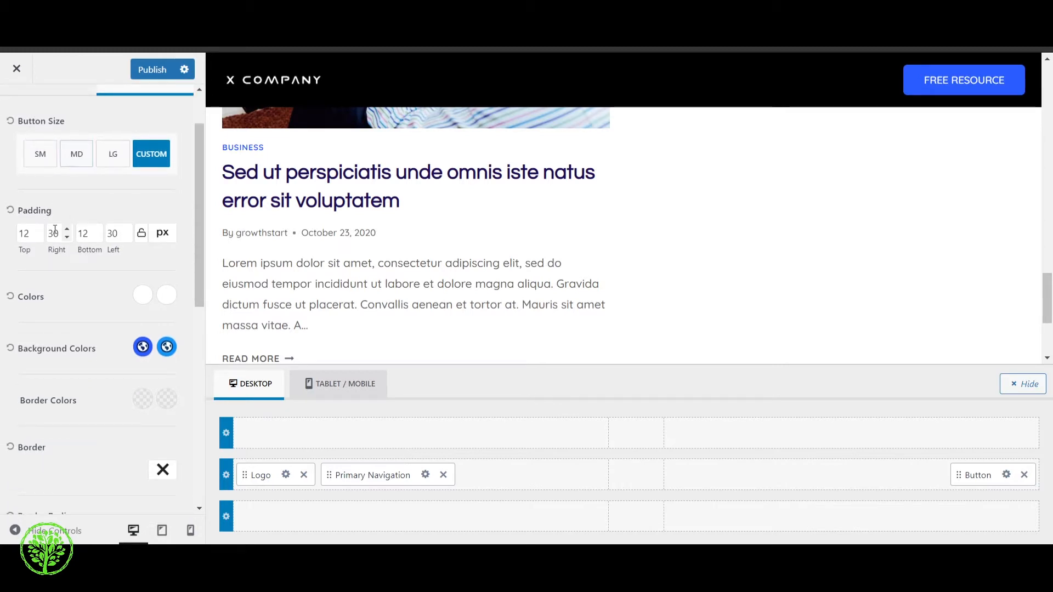
scroll(54, 229, down, 1)
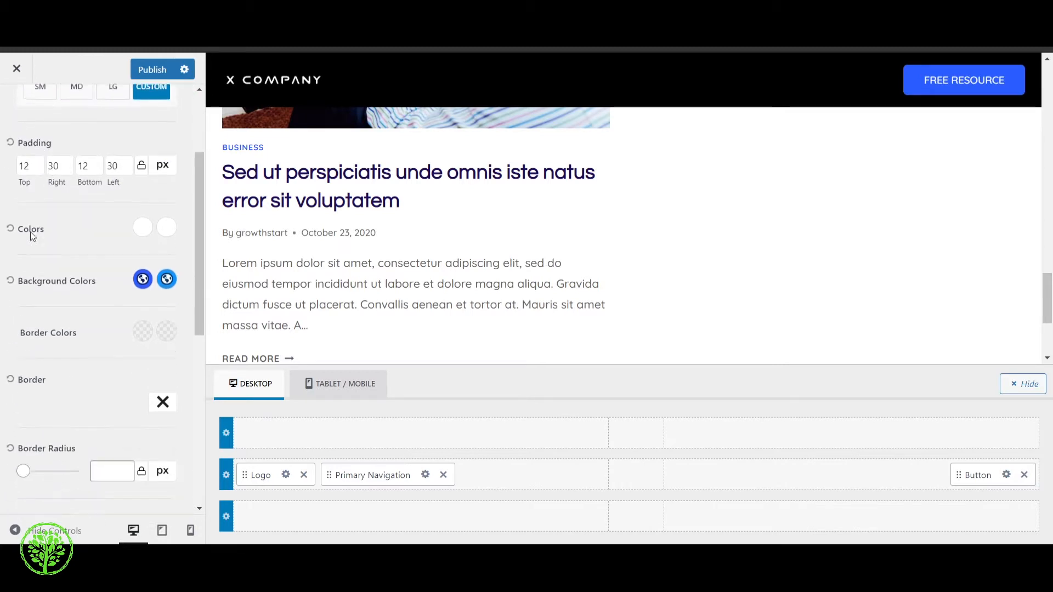
double_click(61, 167)
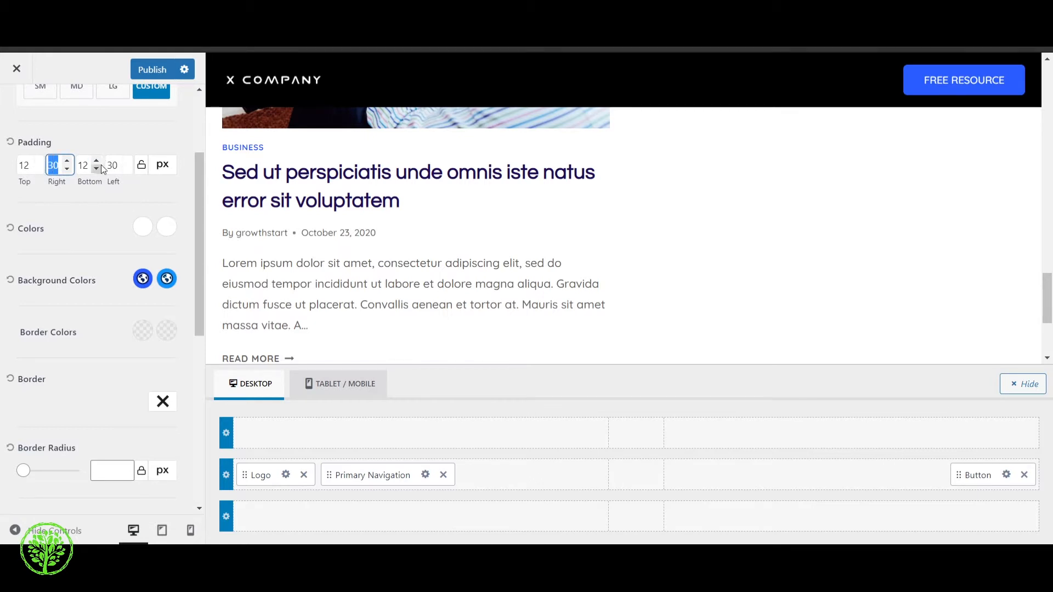
scroll(68, 221, down, 2)
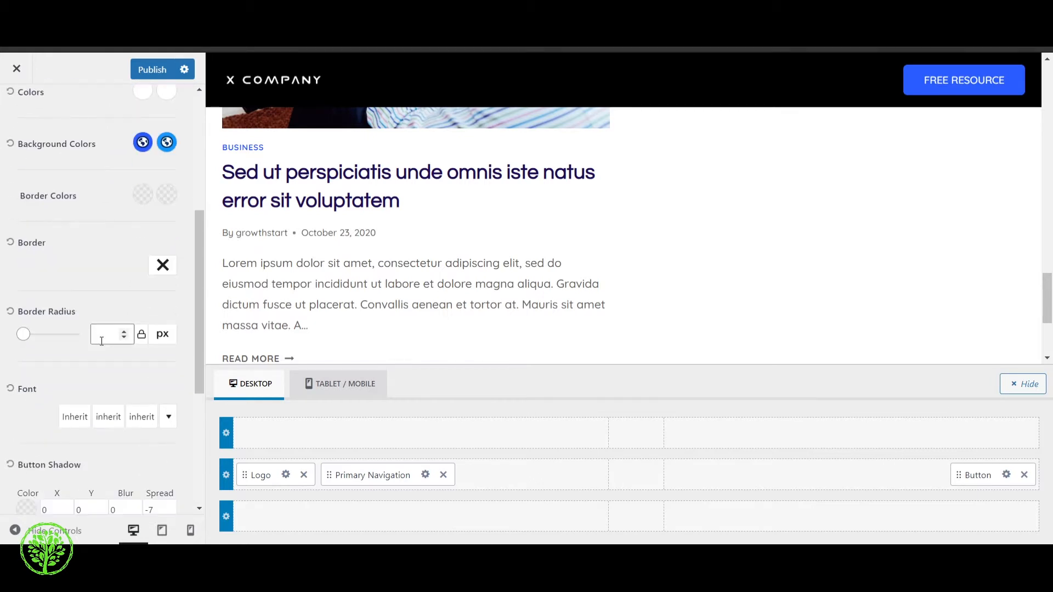
click(161, 265)
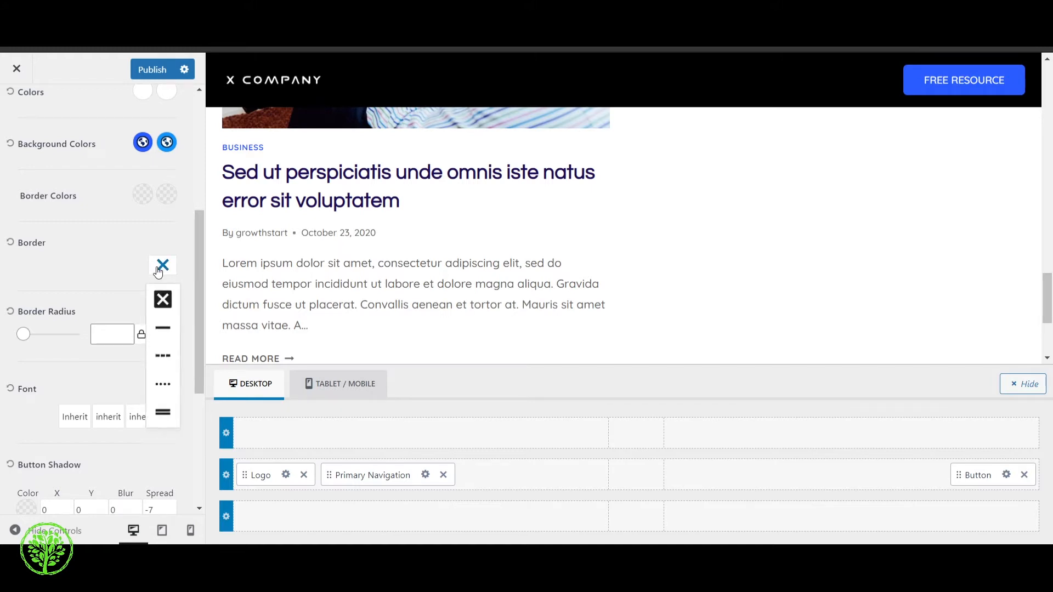
click(165, 335)
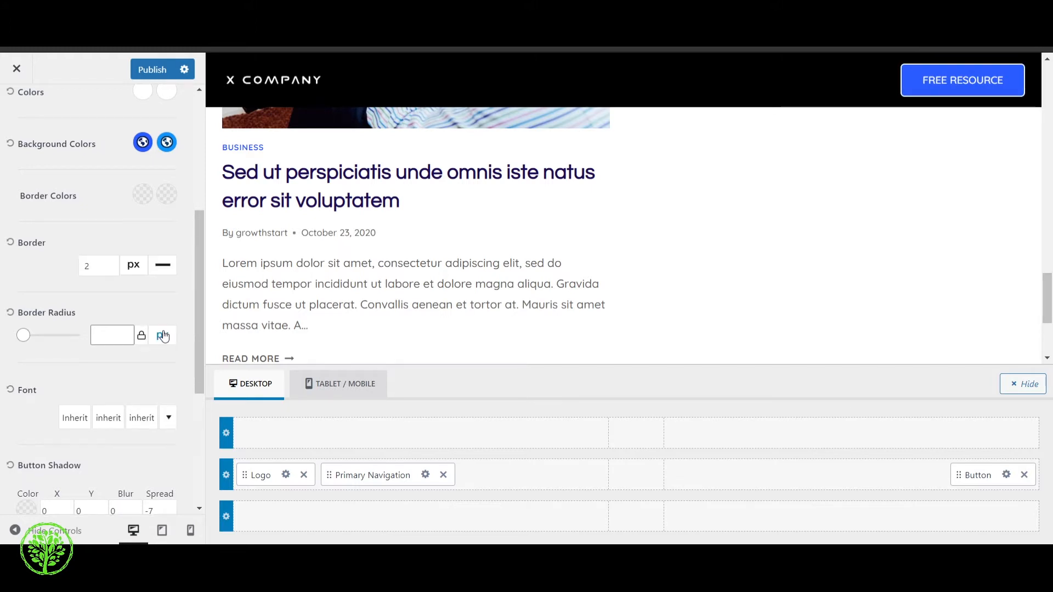
Set the header button's border radius to 5 px
click(125, 332)
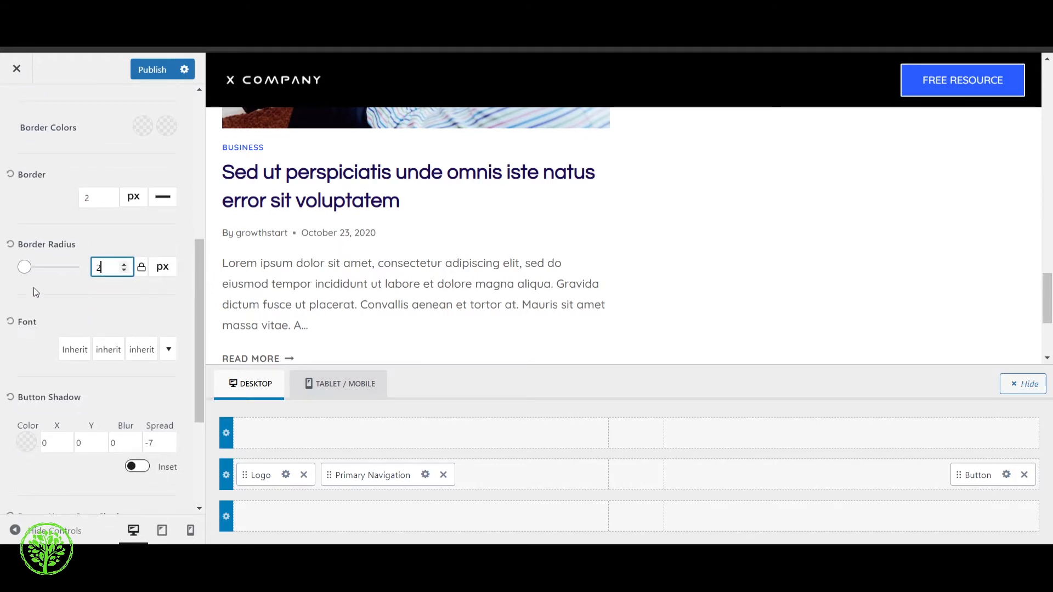
click(125, 267)
click(111, 239)
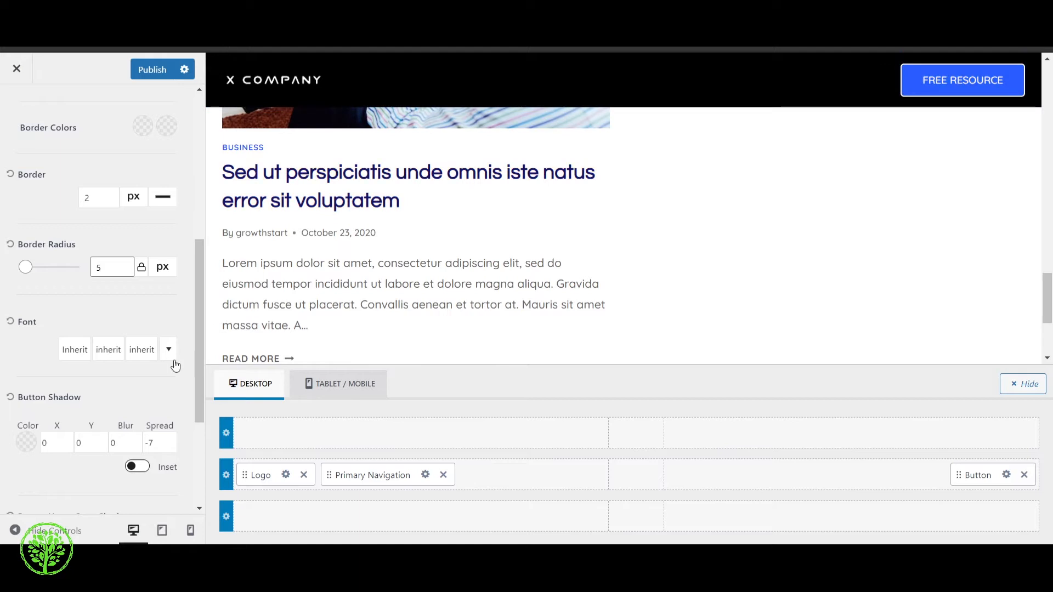
Leave the header settings, open the general Typography settings and browse the fonts available for the base font
scroll(154, 341, up, 6)
click(16, 109)
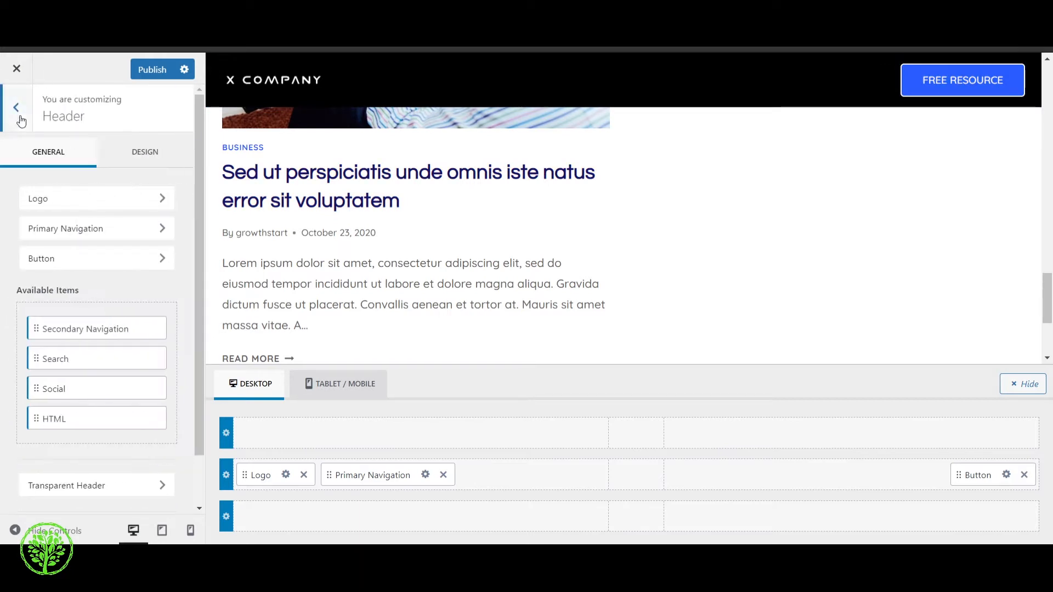
click(18, 116)
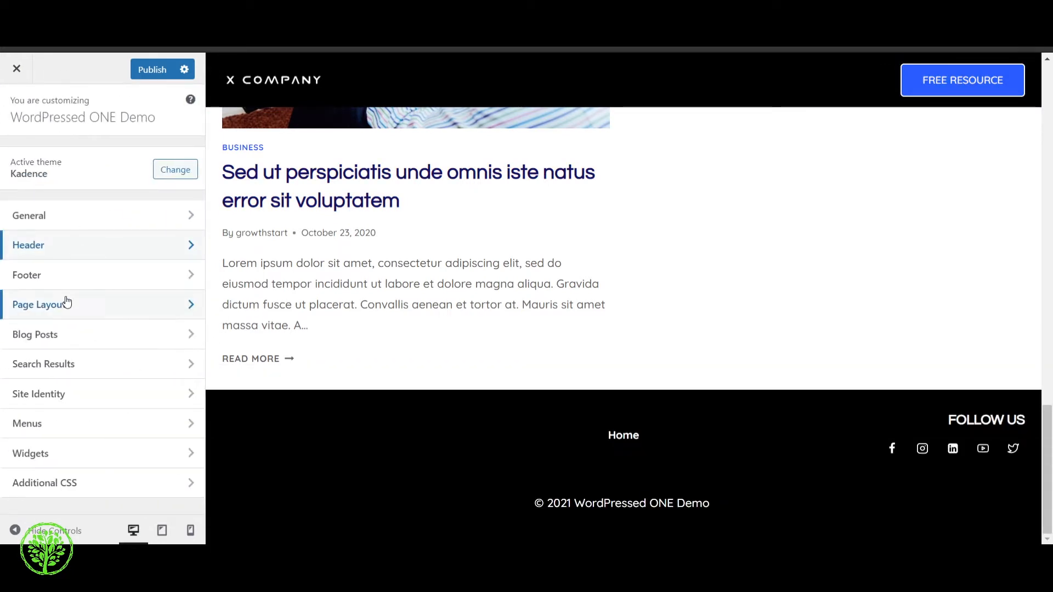
click(80, 221)
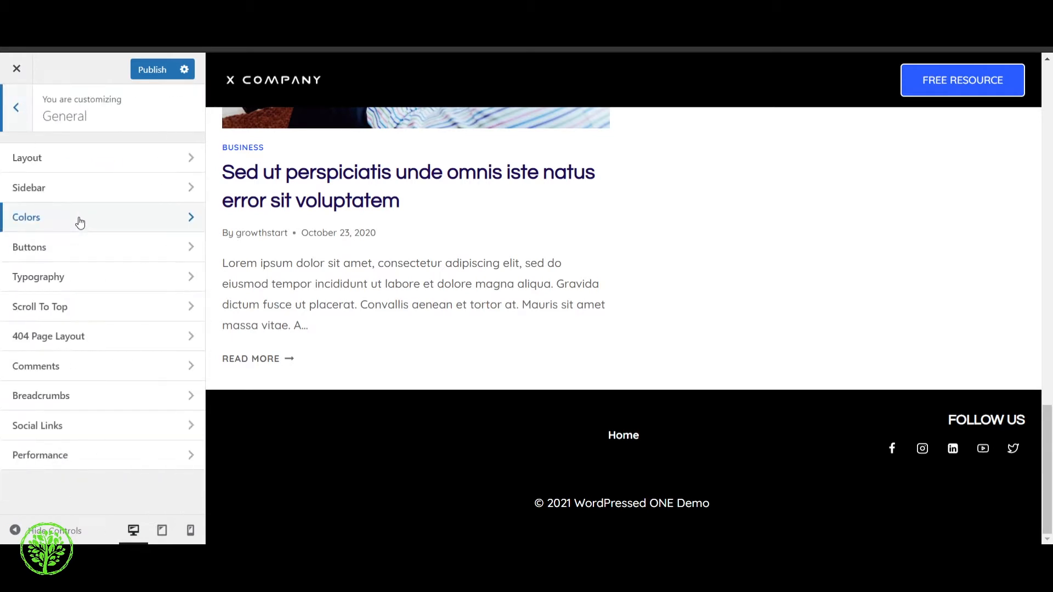
click(78, 284)
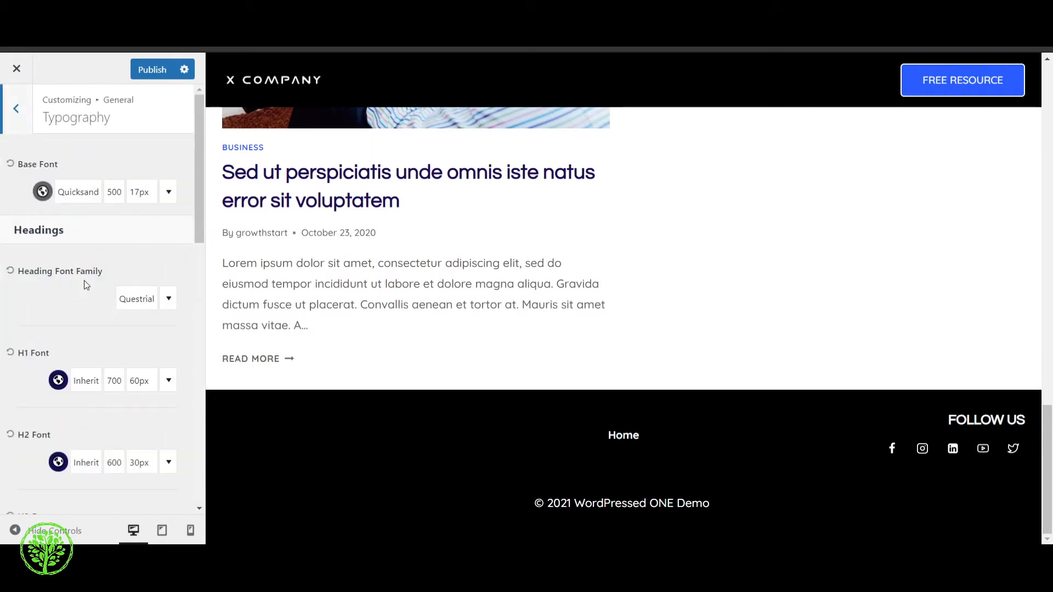
click(89, 198)
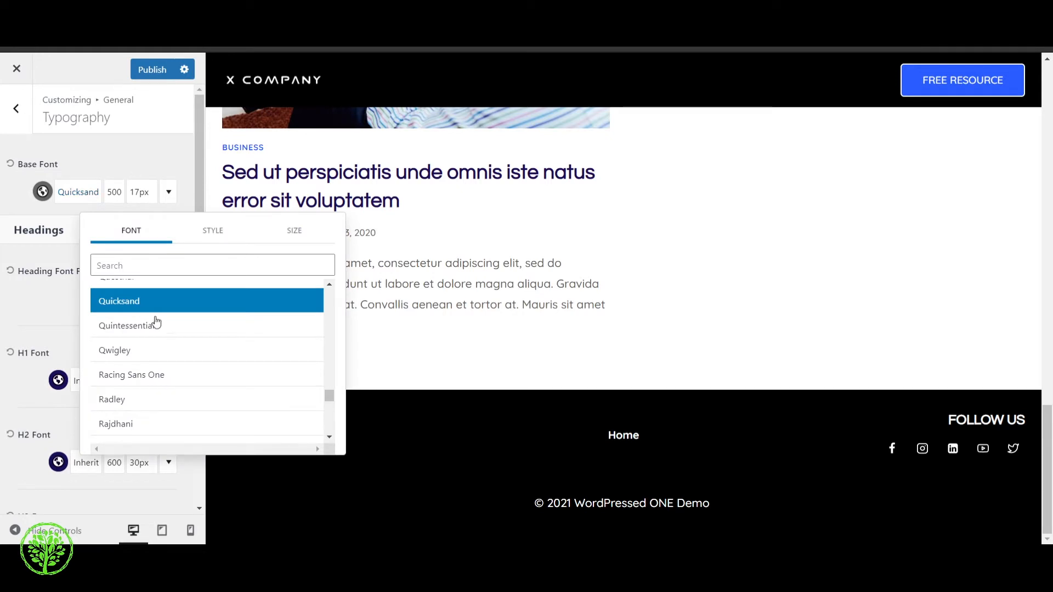
scroll(155, 345, down, 3)
scroll(155, 352, down, 5)
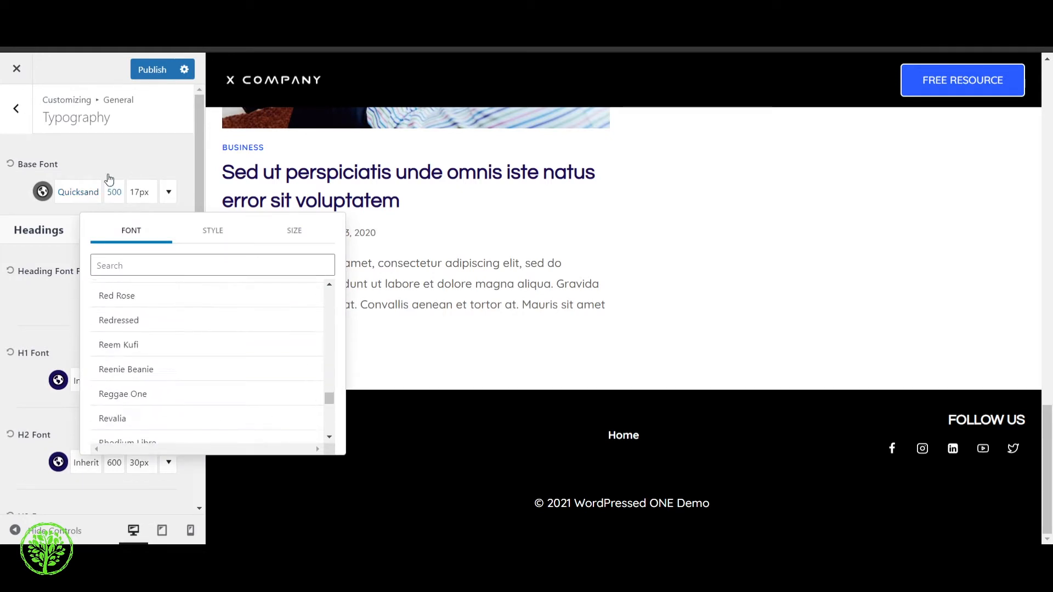
click(107, 158)
Look at the H2 heading font options, try the palette color EFF7FB for H2 and return it to 1C0D5A
scroll(38, 272, down, 1)
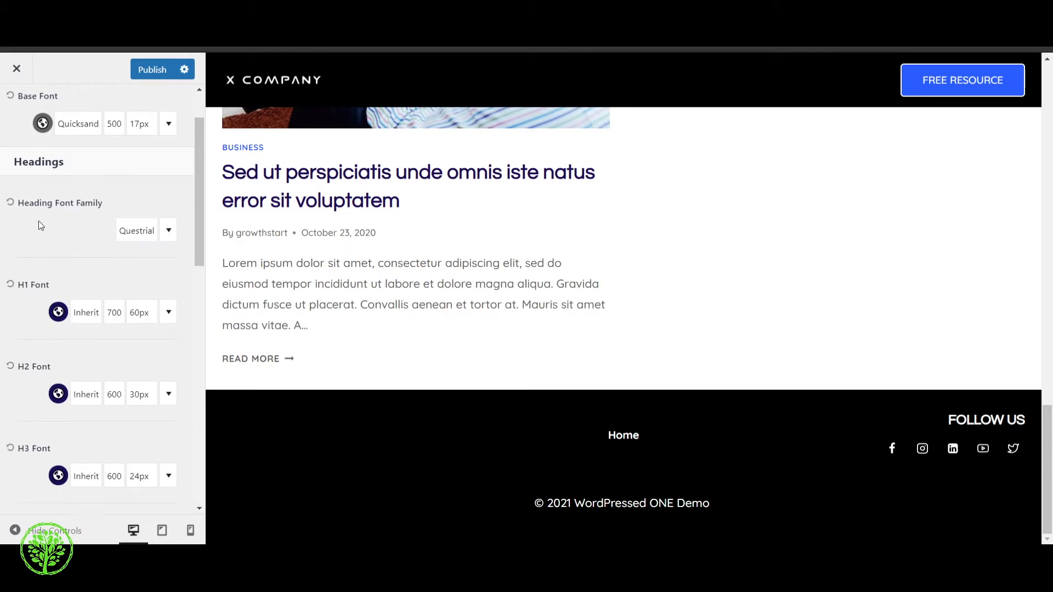
scroll(63, 258, down, 2)
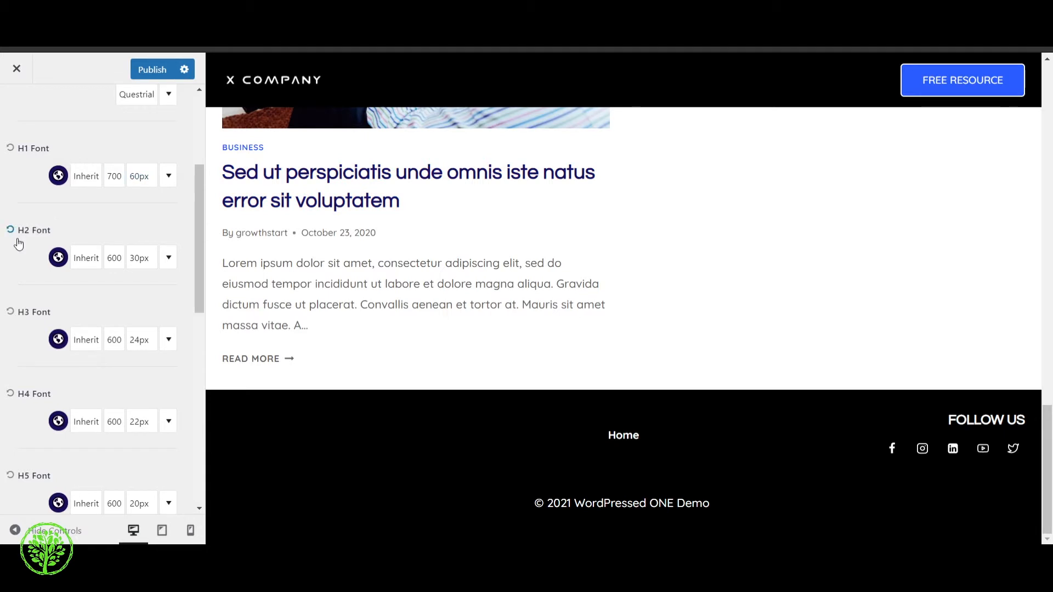
click(82, 267)
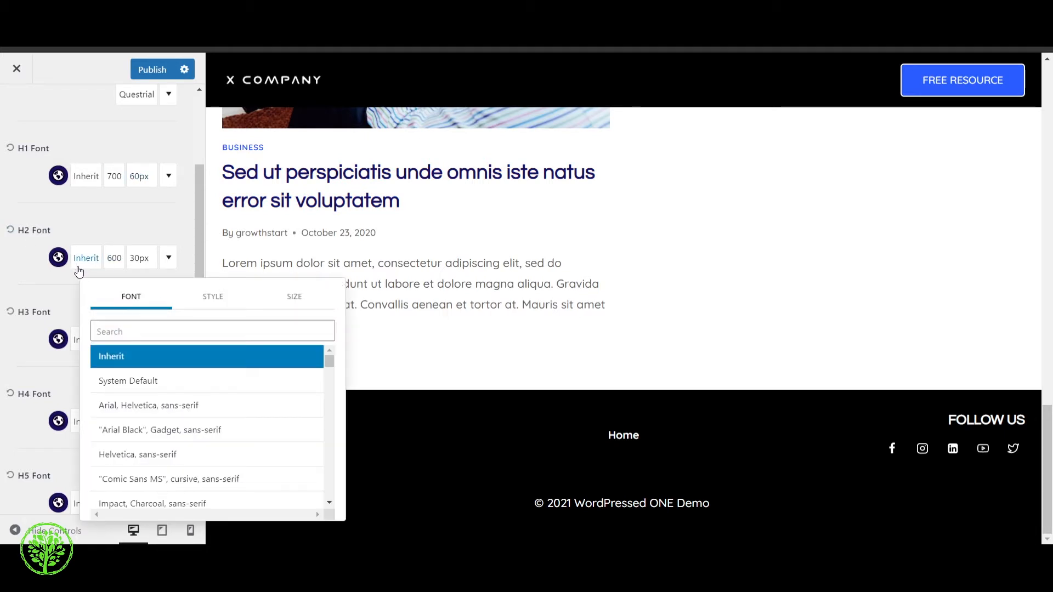
click(58, 258)
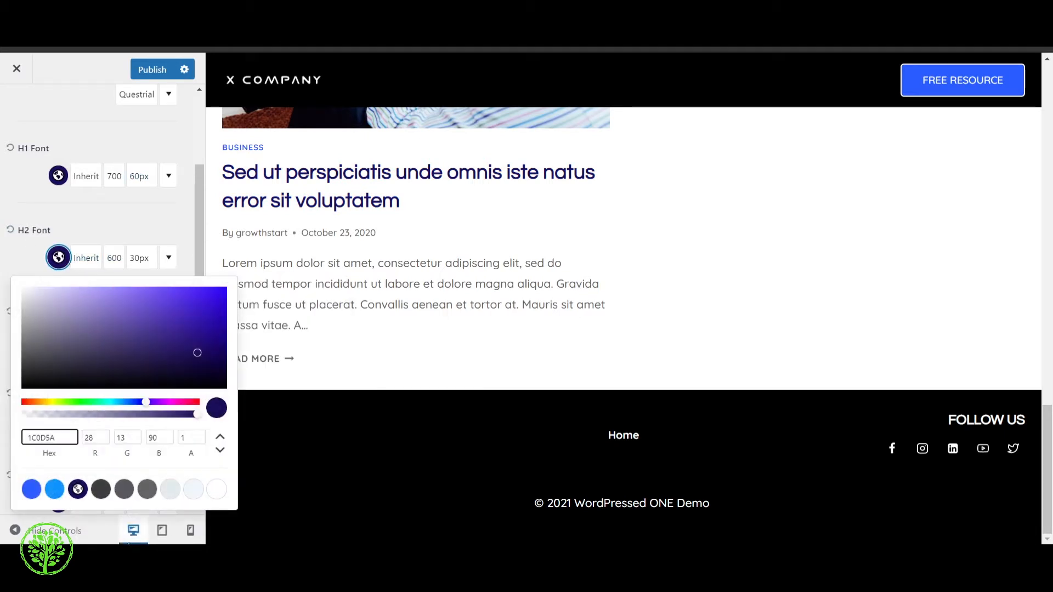
click(147, 488)
click(193, 489)
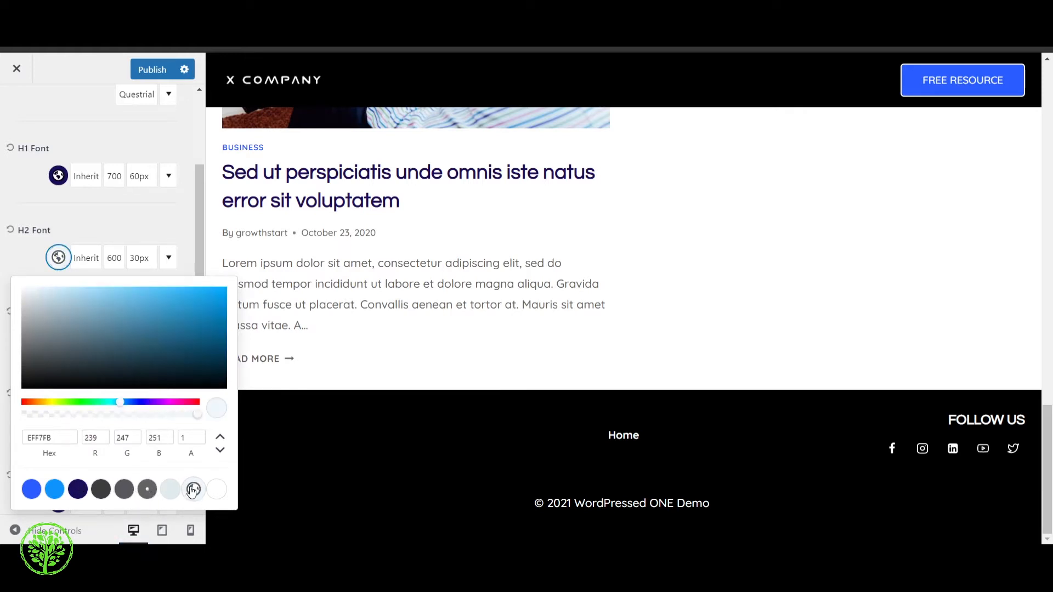
click(78, 489)
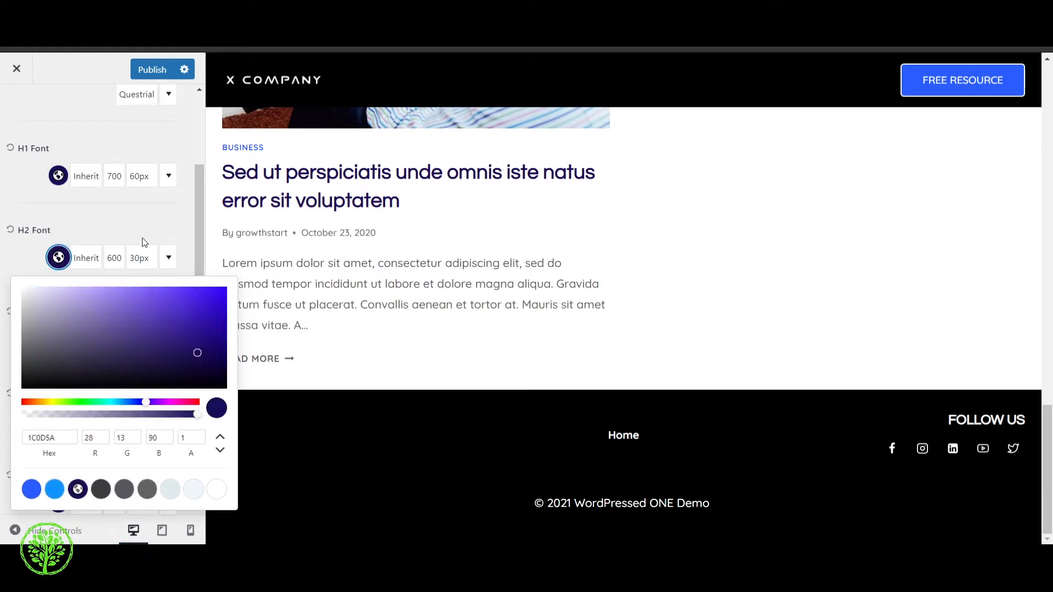
click(145, 242)
Look over the remaining typography settings for headings, the title above content, breadcrumbs and Google font subsets
scroll(131, 247, down, 3)
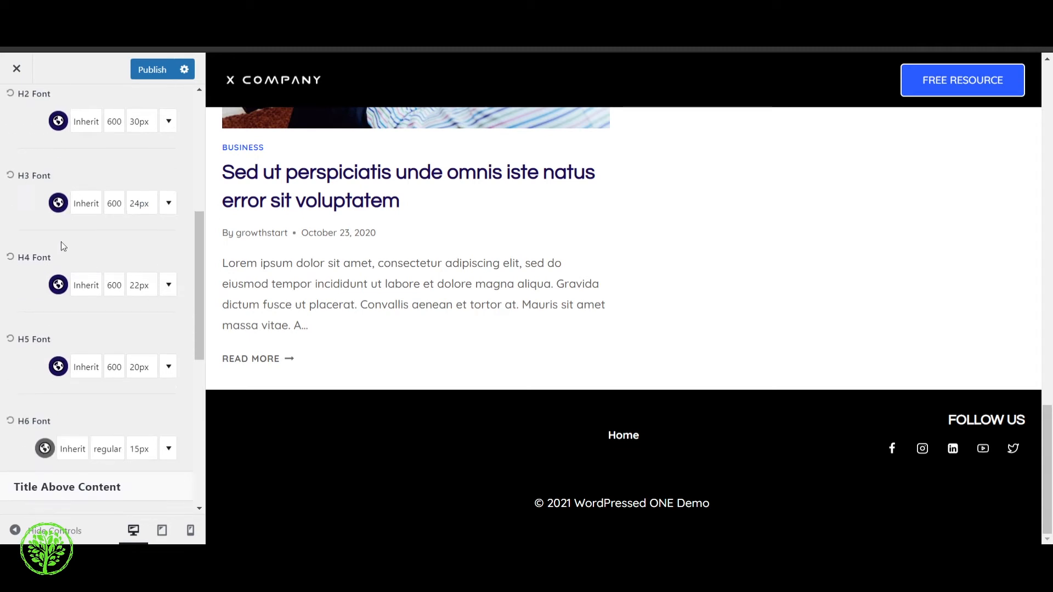
scroll(62, 246, down, 7)
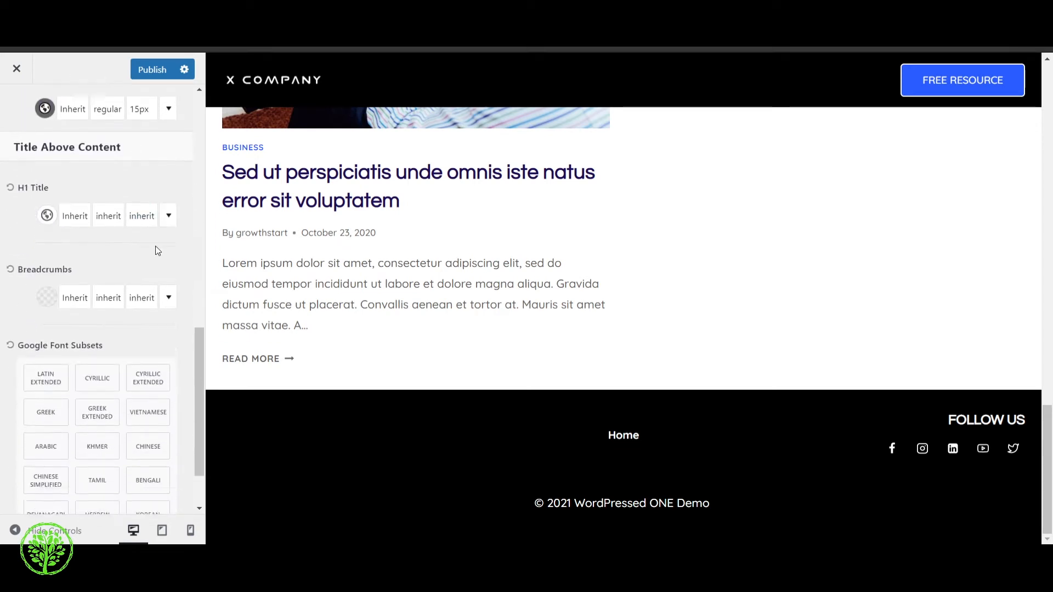
scroll(68, 230, up, 10)
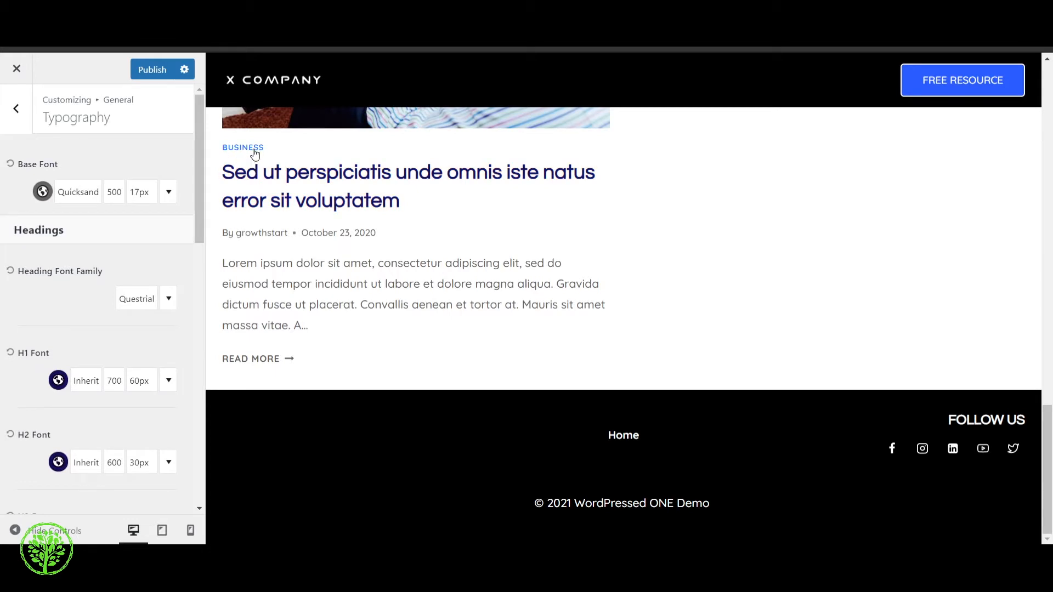
scroll(104, 268, down, 10)
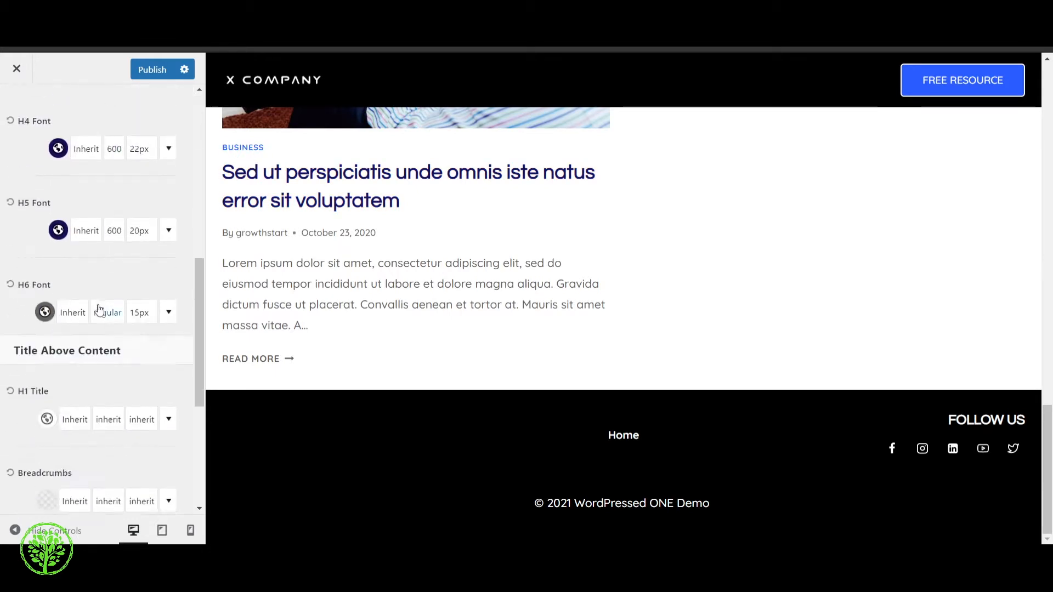
scroll(102, 250, up, 10)
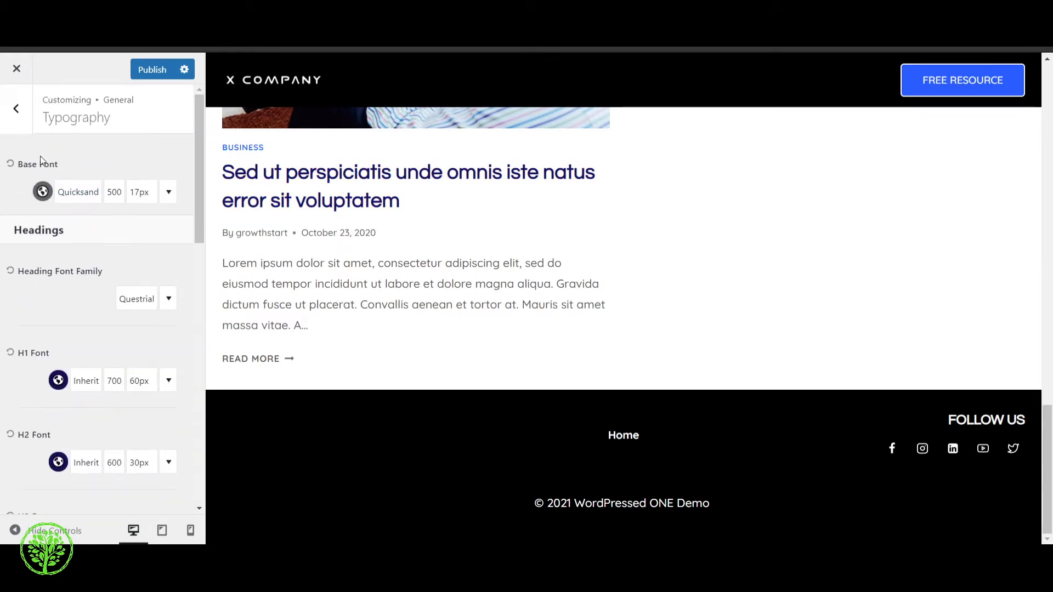
Leave Typography and enable the Scroll To Top button in the general settings
click(16, 107)
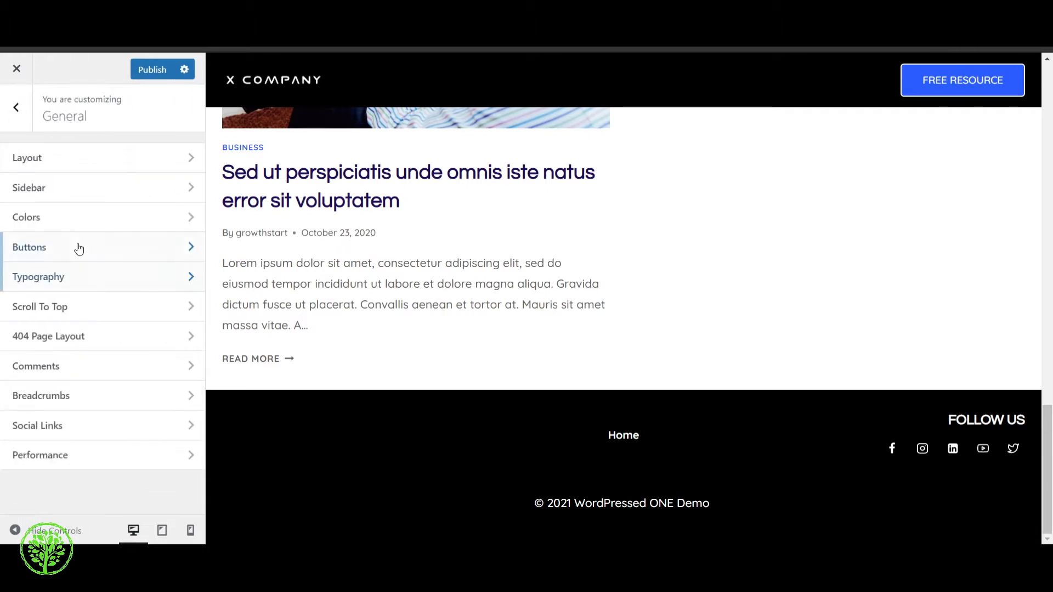
click(94, 315)
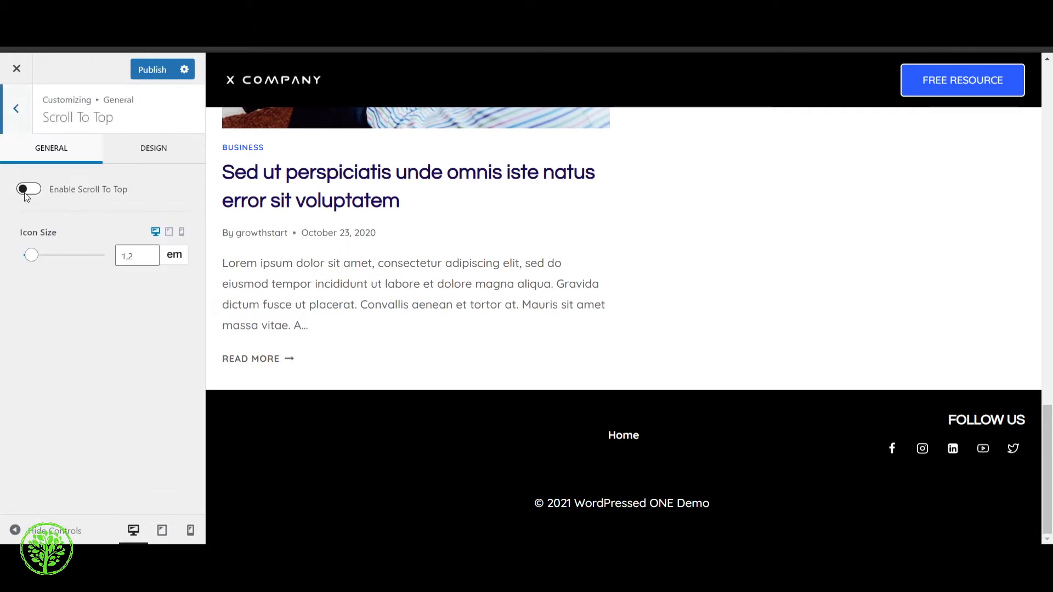
click(25, 192)
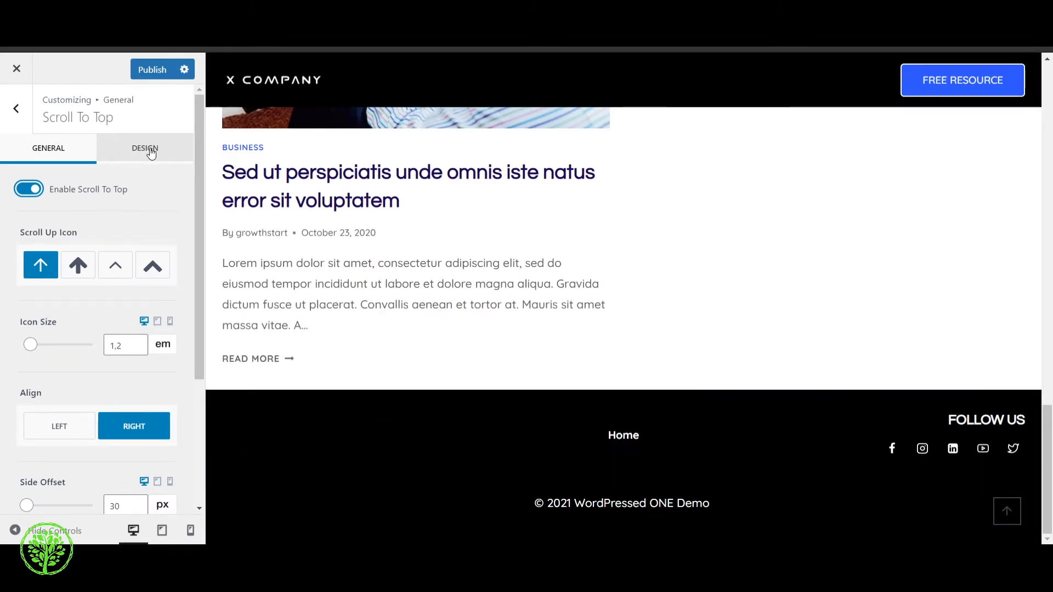
In the scroll button's design settings, try the Filled style and go back to Outline
click(151, 153)
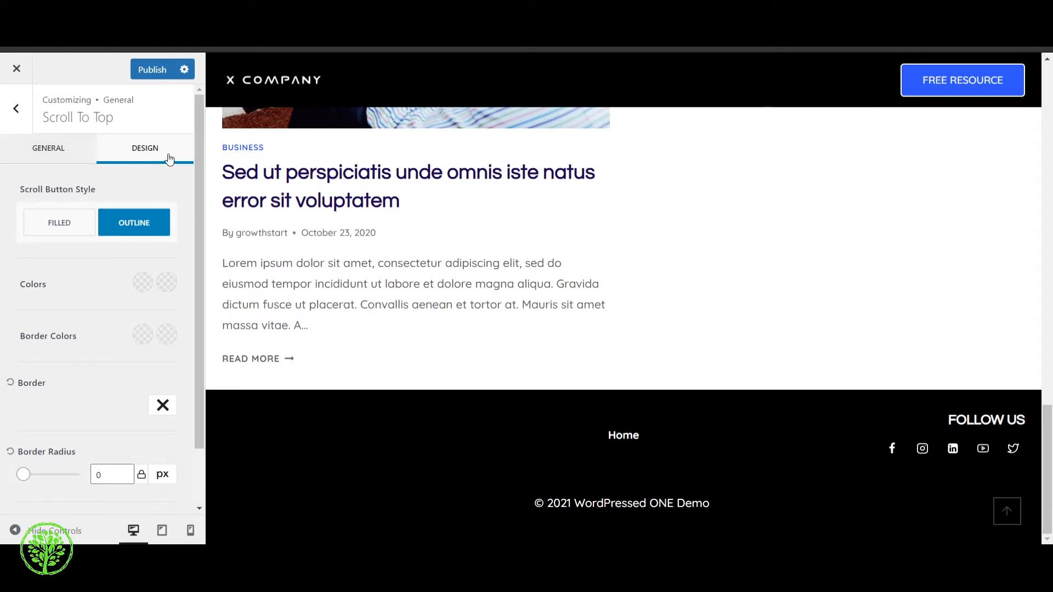
click(61, 225)
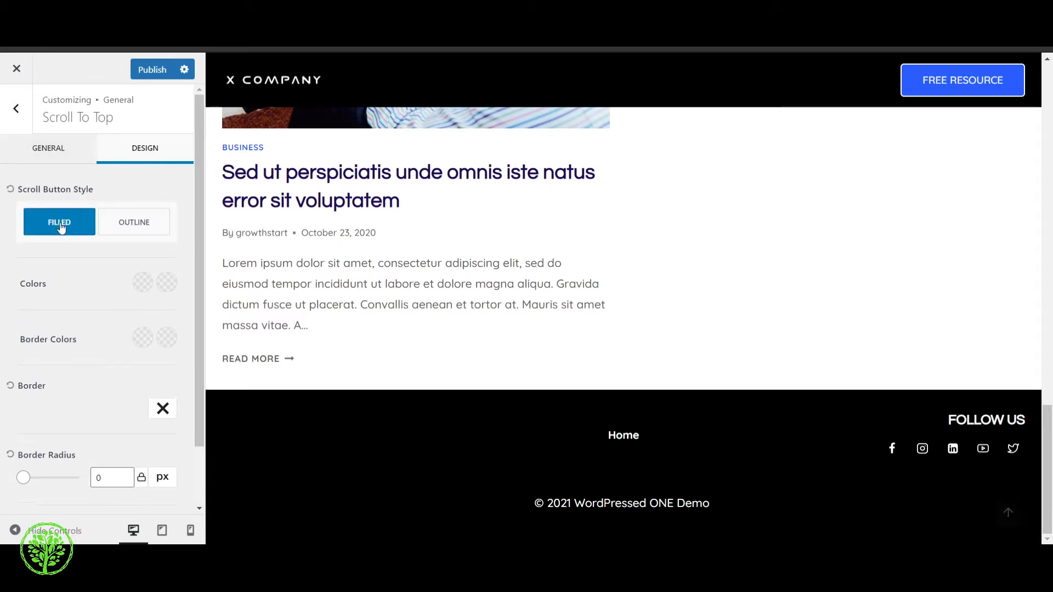
click(122, 218)
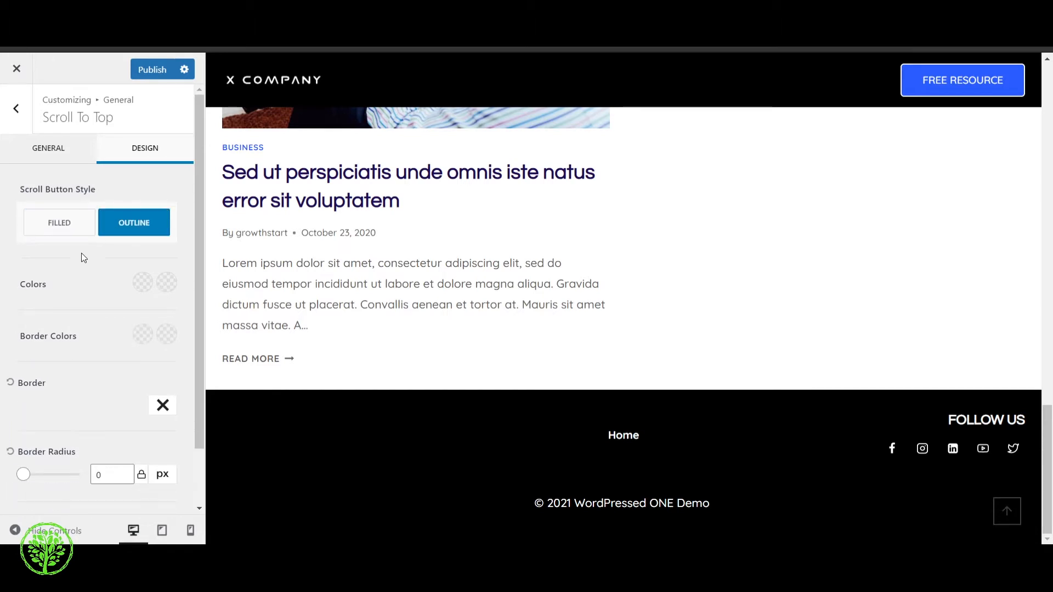
Set the scroll button's normal color to white FFFFFF and its hover color to the palette blue 295CFF
click(142, 282)
click(217, 516)
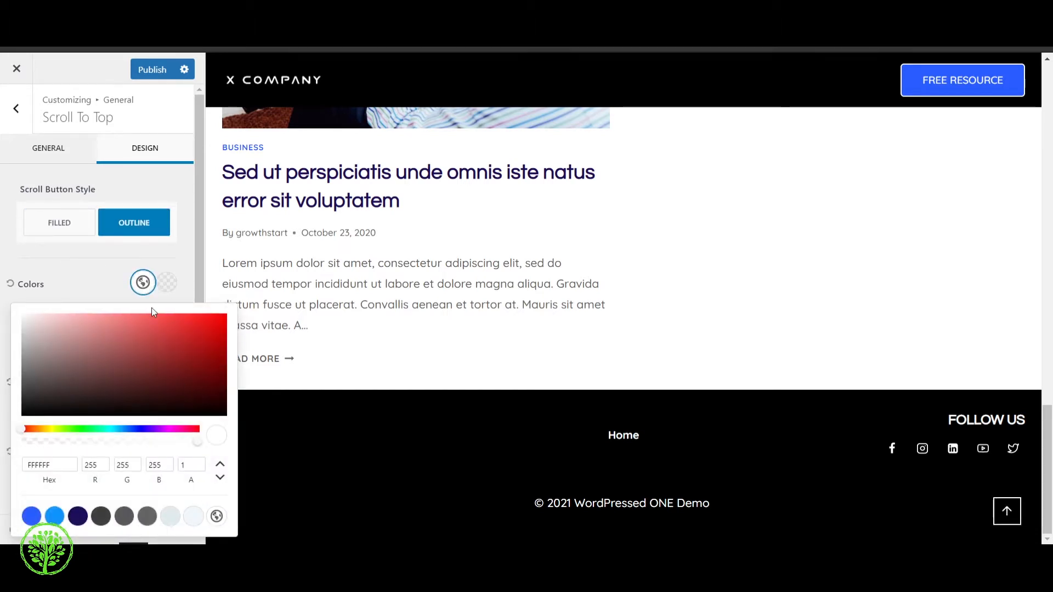
click(107, 268)
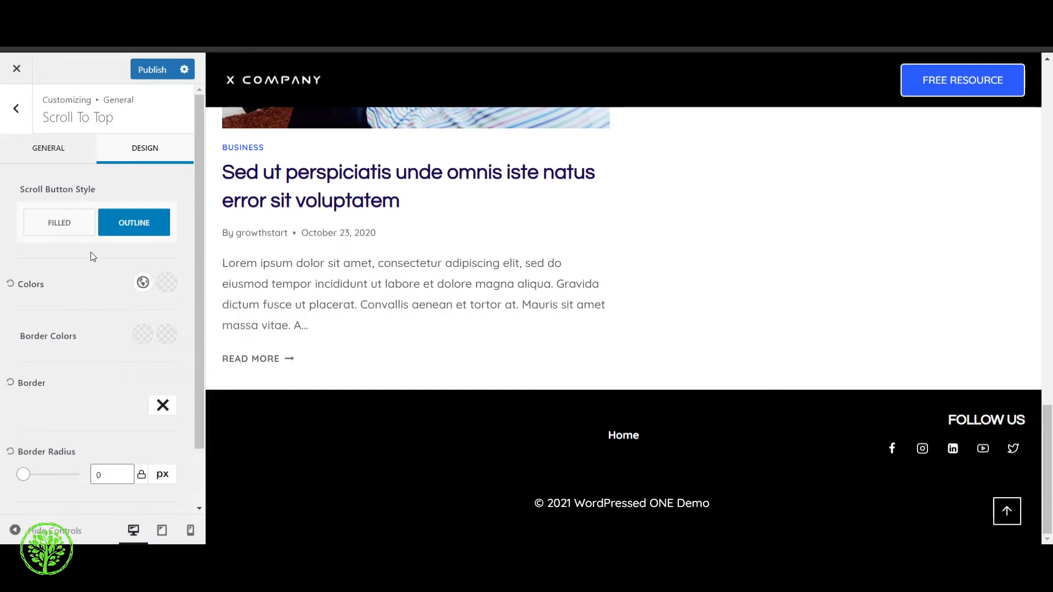
click(168, 282)
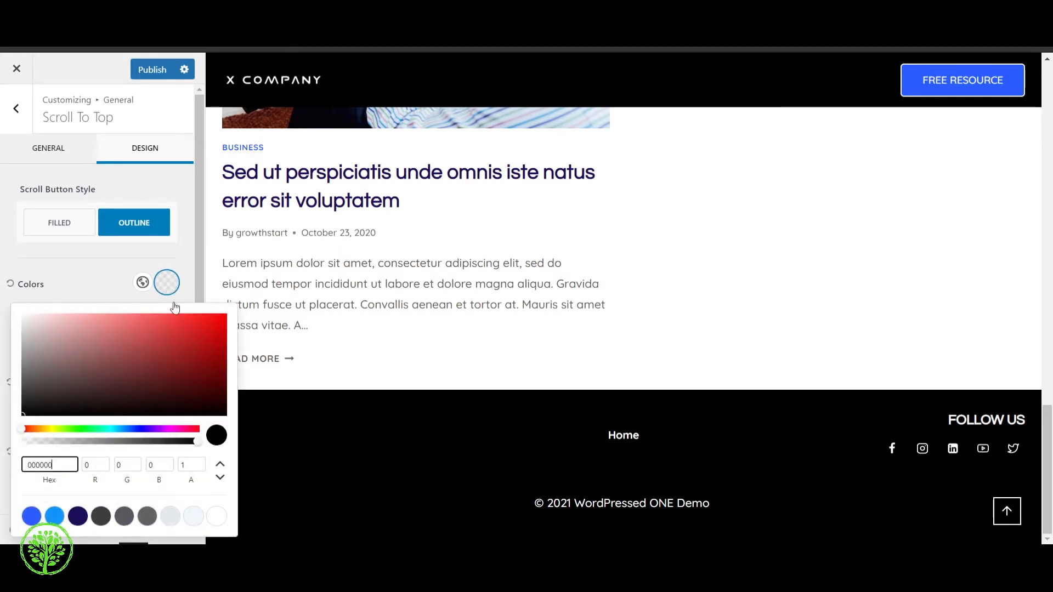
click(31, 516)
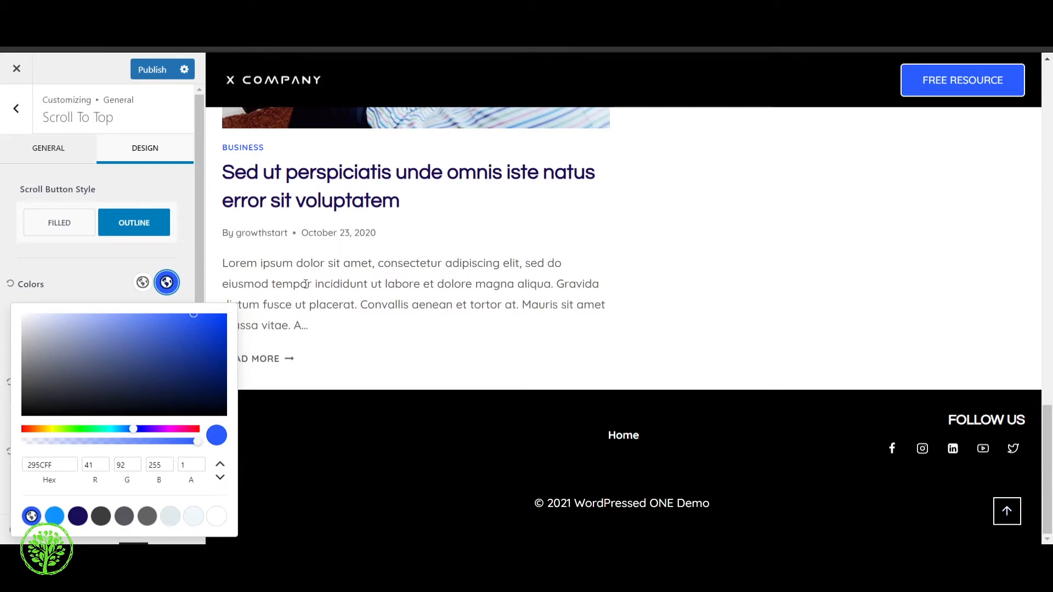
click(164, 264)
Set the scroll button's border radius to 5 px
scroll(129, 368, down, 2)
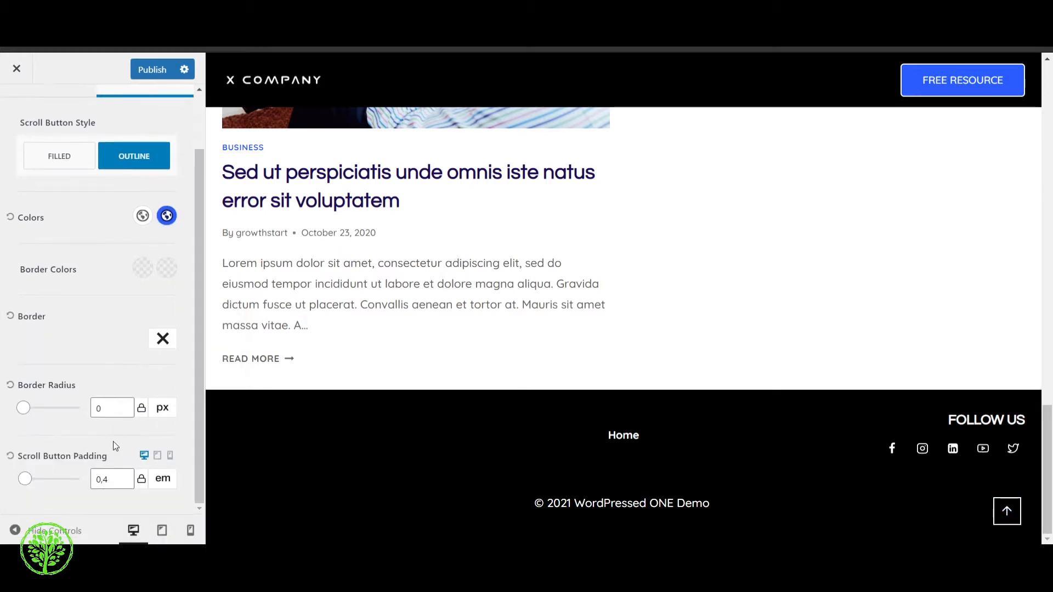
click(127, 407)
key(BackSpace)
text(5)
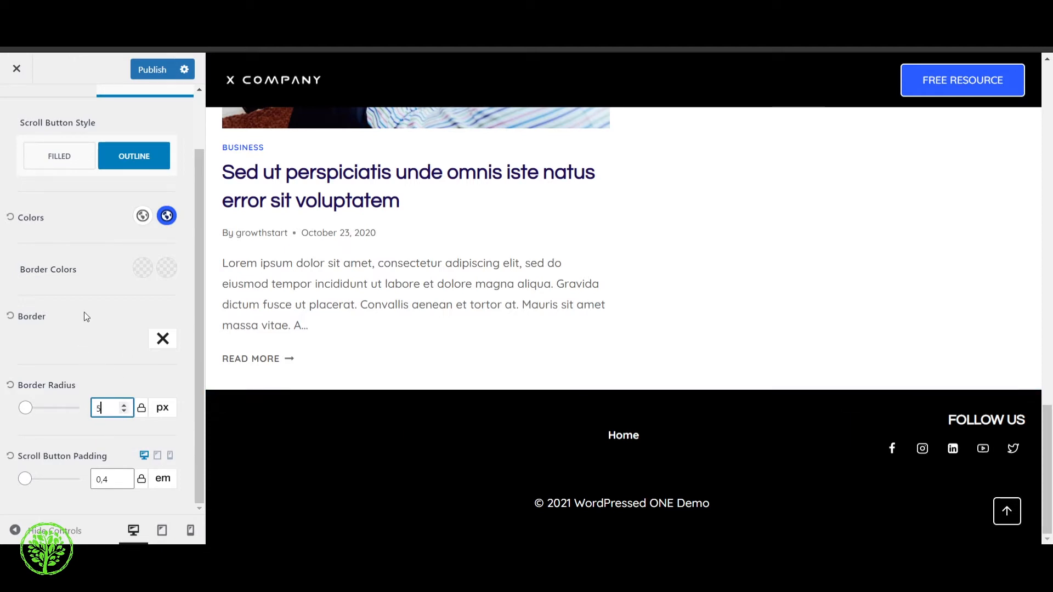
Give the scroll button a solid 2 px border and return to the general settings
click(163, 340)
click(169, 392)
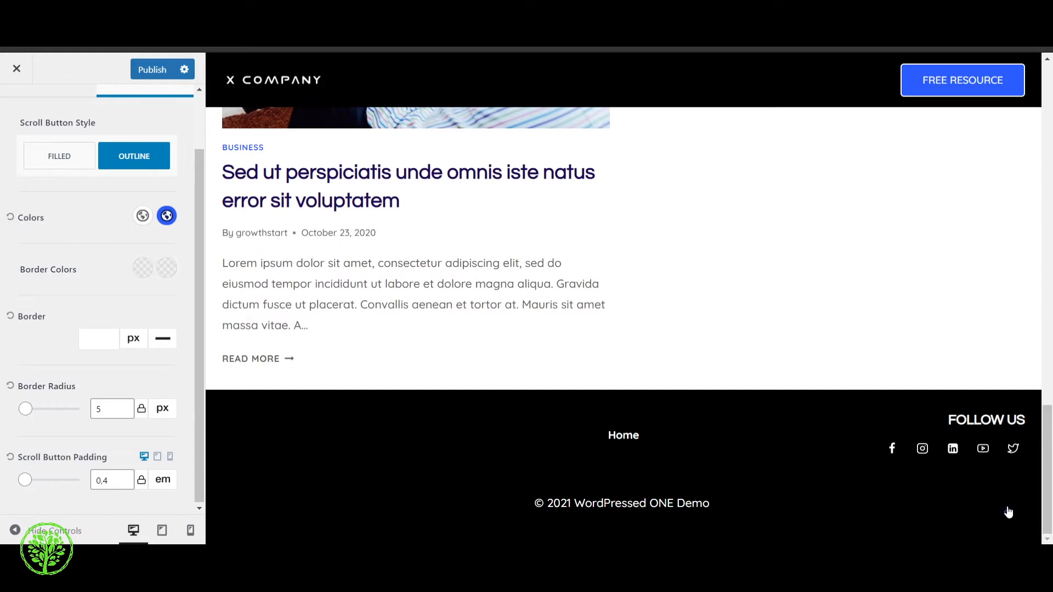
click(110, 339)
click(109, 339)
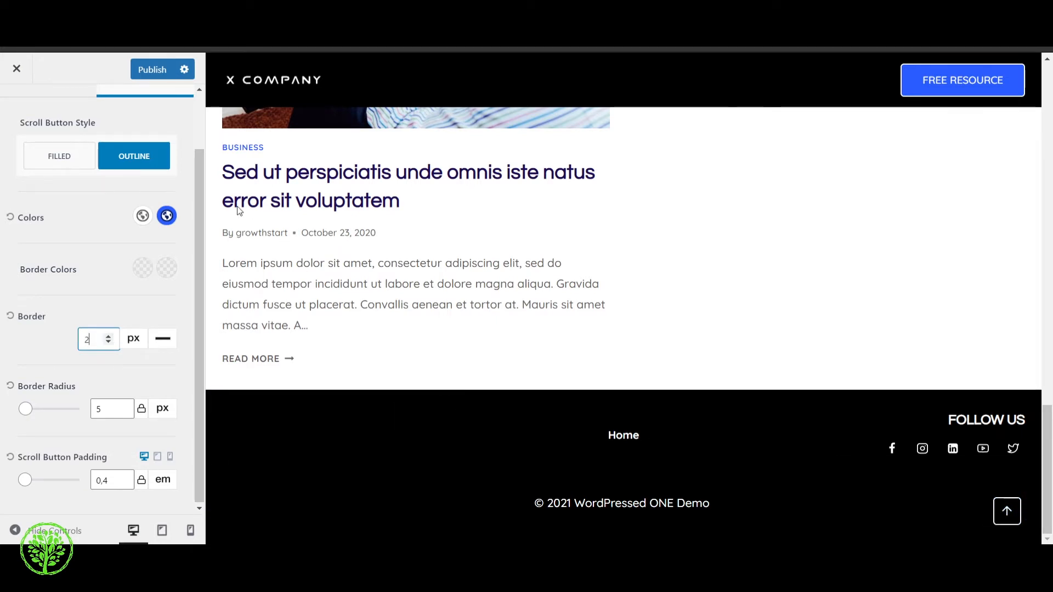
scroll(98, 219, up, 2)
click(17, 102)
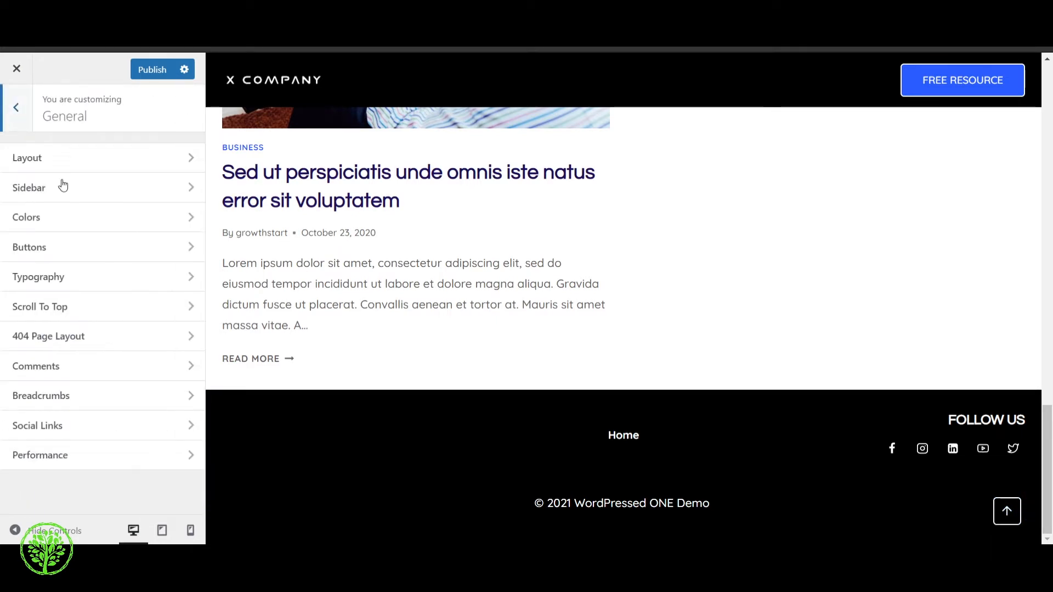
Look over the 404 page's layout, default sidebar, content style and vertical padding options, then return to the general settings
click(111, 338)
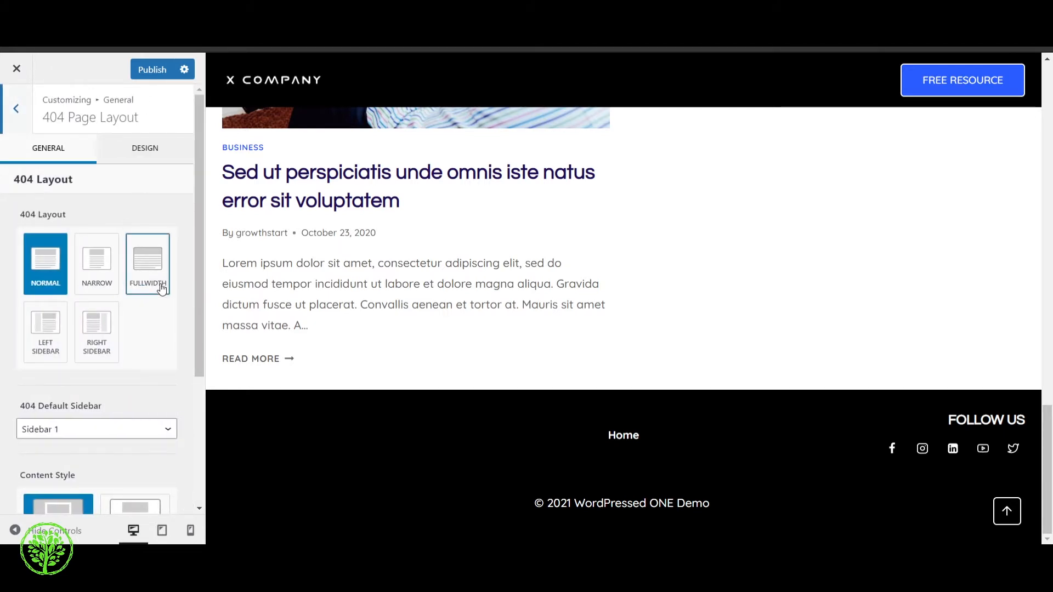
scroll(132, 291, down, 3)
scroll(117, 341, down, 1)
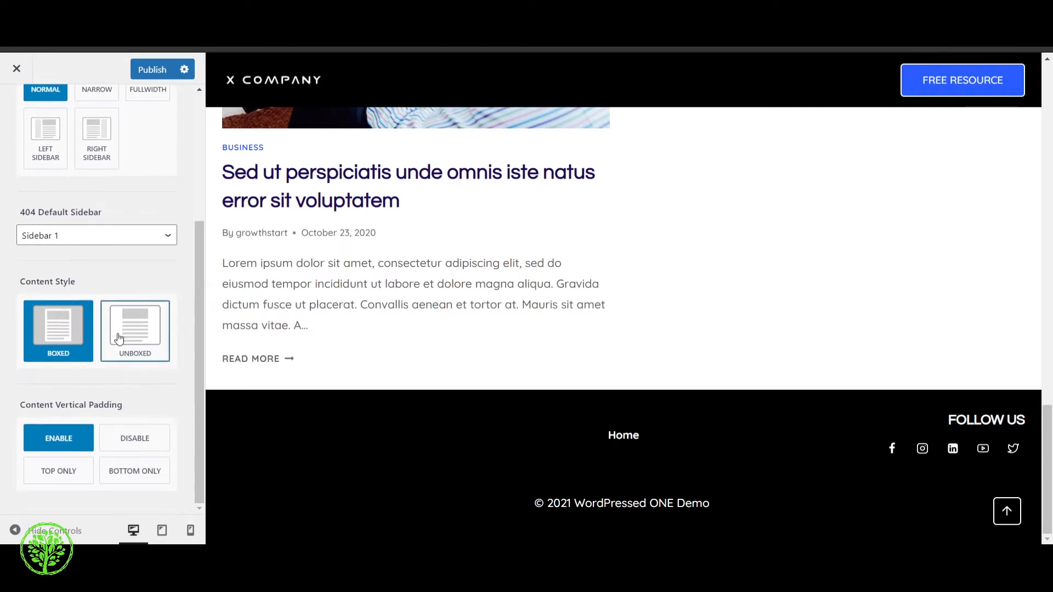
scroll(119, 339, up, 4)
click(16, 110)
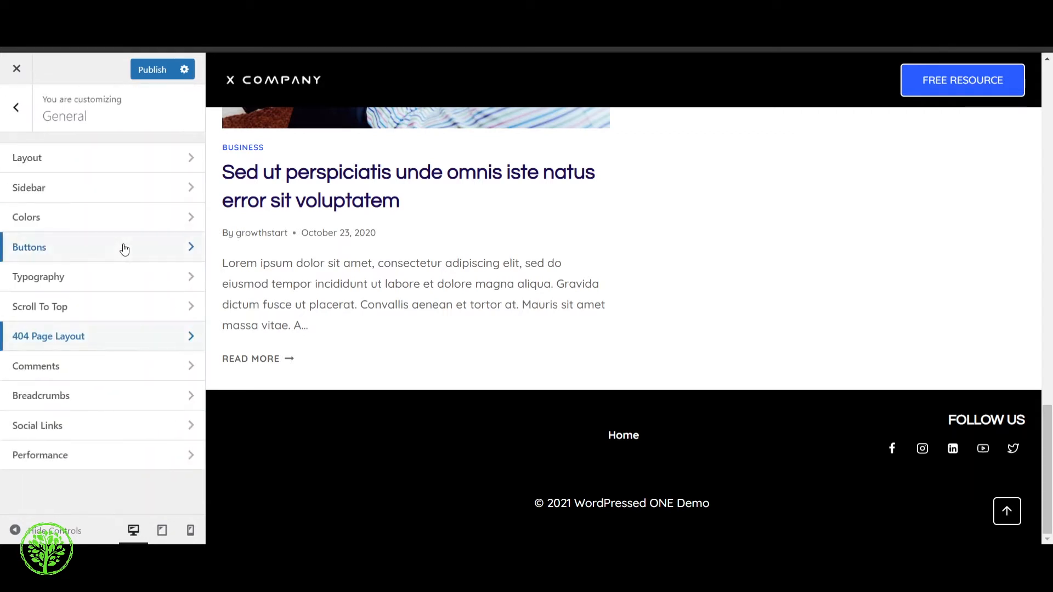
Look over the Comments options for the input position and website field, leaving them as they are
click(94, 368)
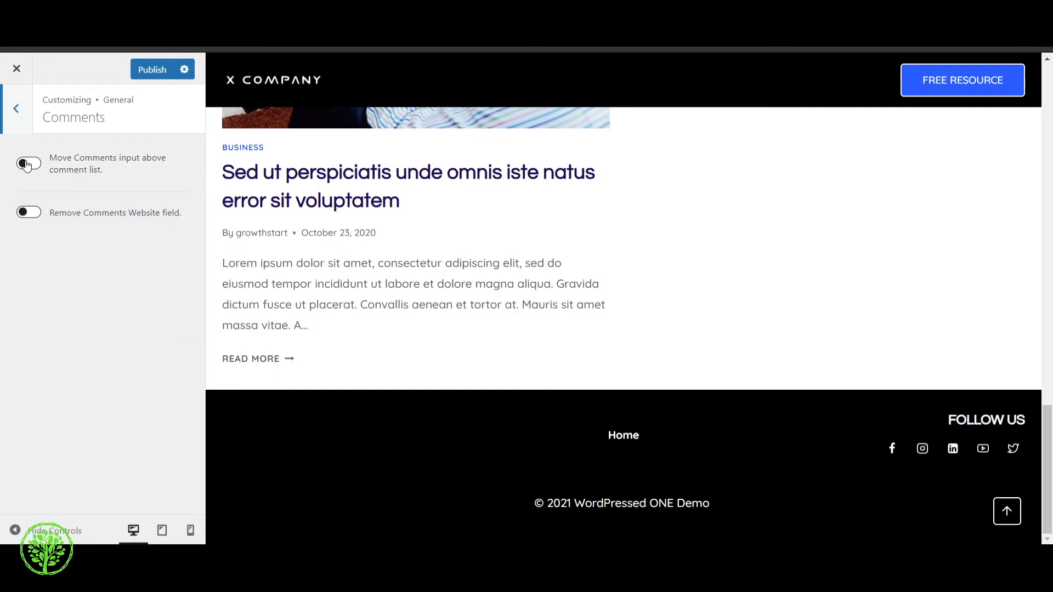
scroll(273, 302, up, 3)
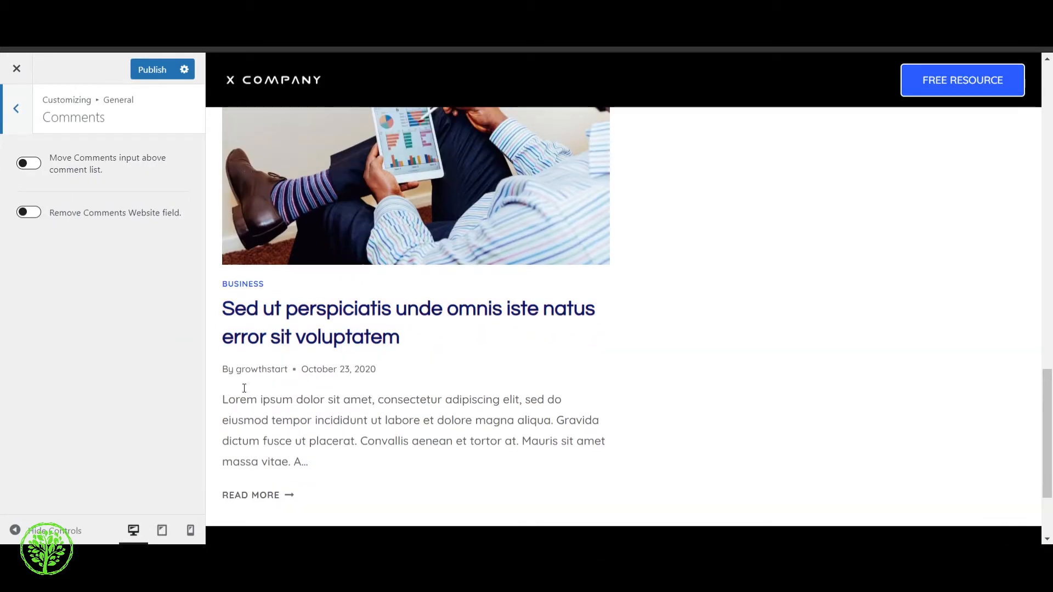
click(16, 109)
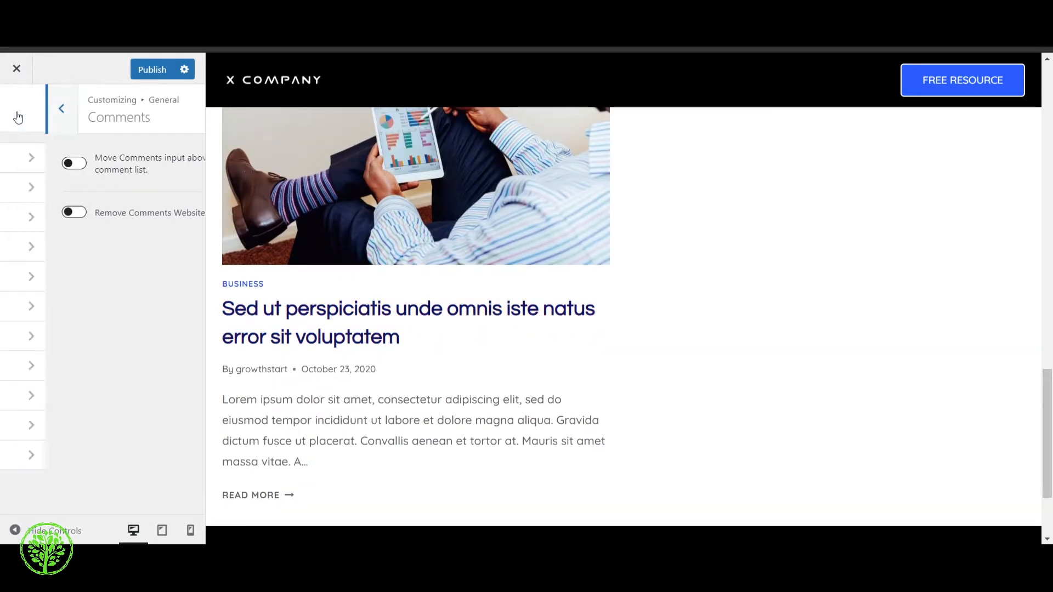
Set the breadcrumb engine to RankMath in the Breadcrumbs settings
click(100, 405)
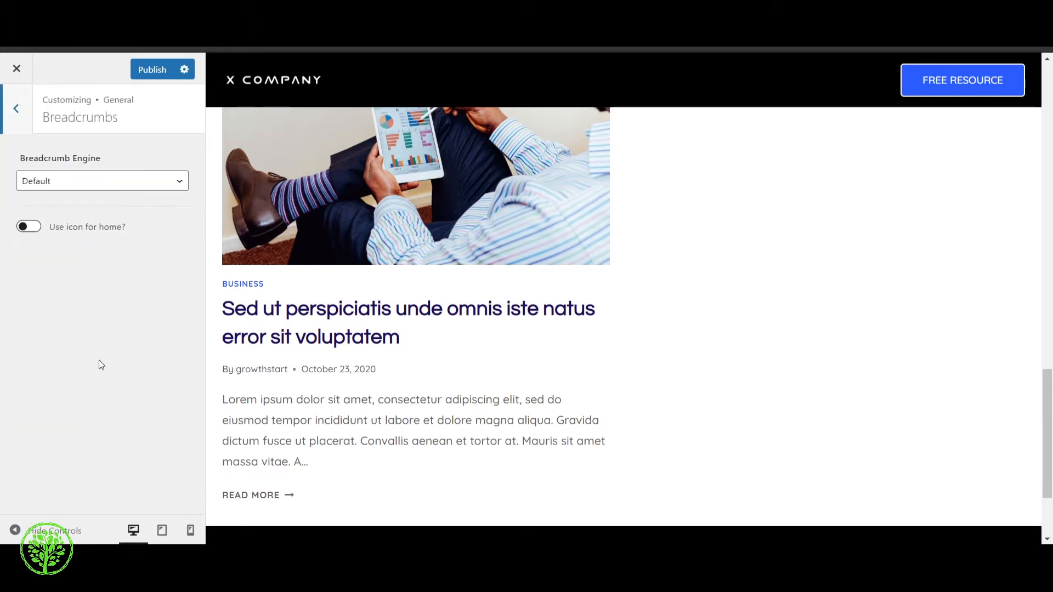
click(79, 180)
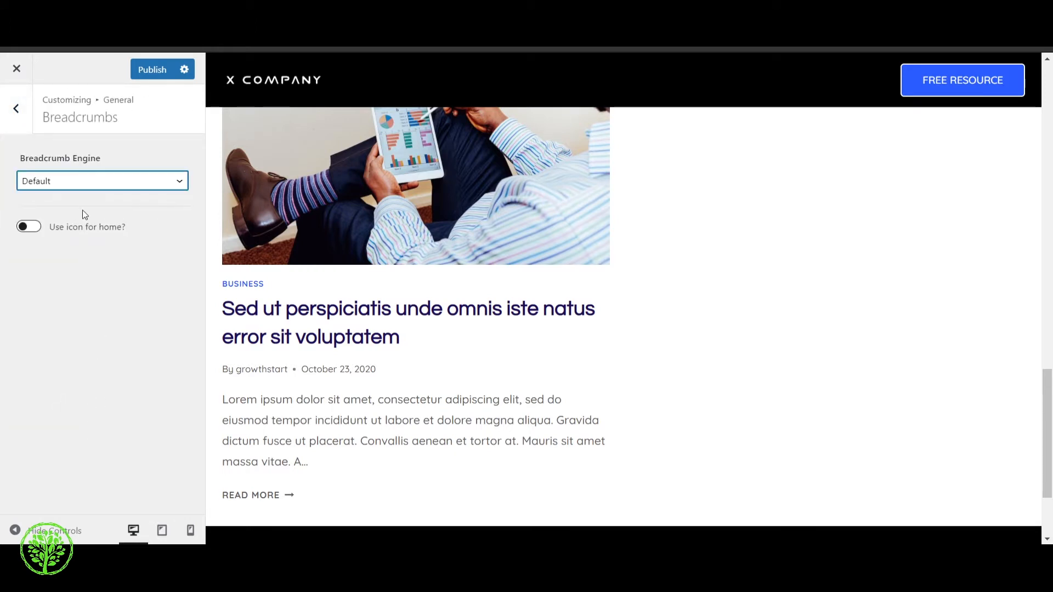
click(83, 210)
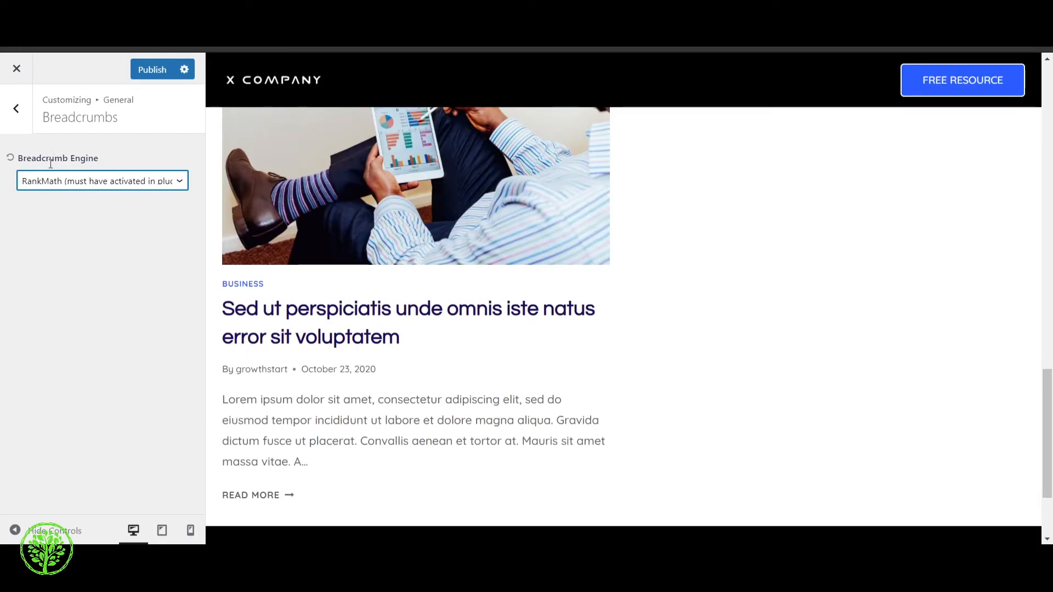
Look over the social network URL fields in the Social Links settings and return to the general settings
click(16, 108)
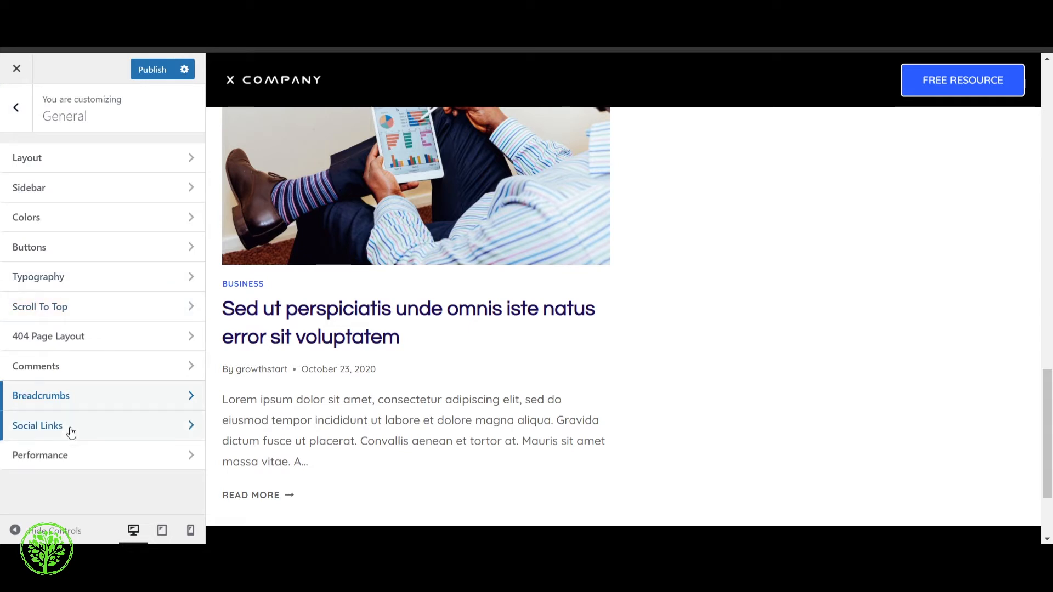
click(71, 433)
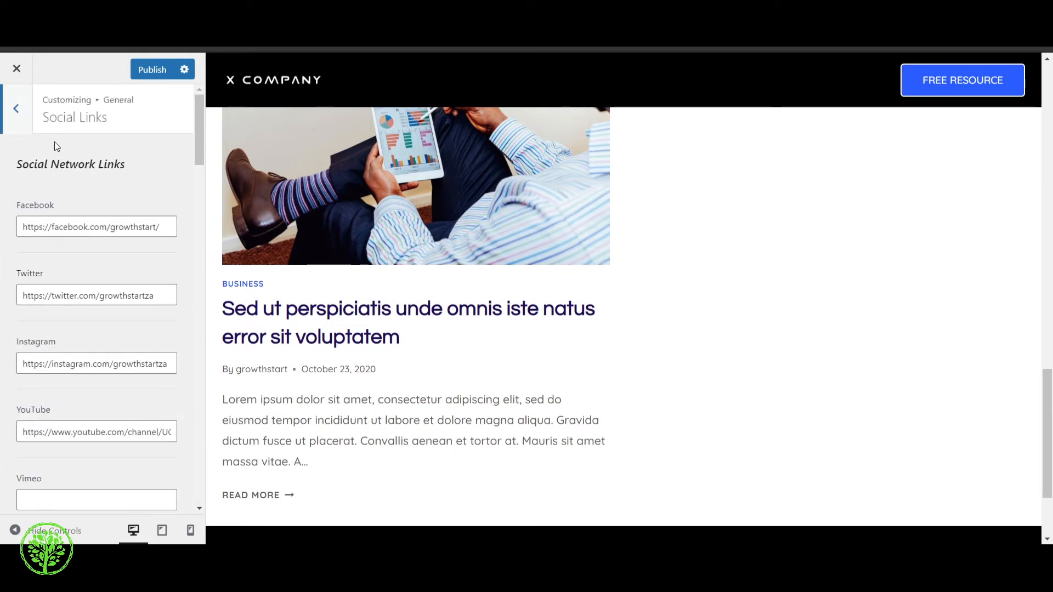
scroll(82, 296, down, 6)
scroll(106, 353, up, 5)
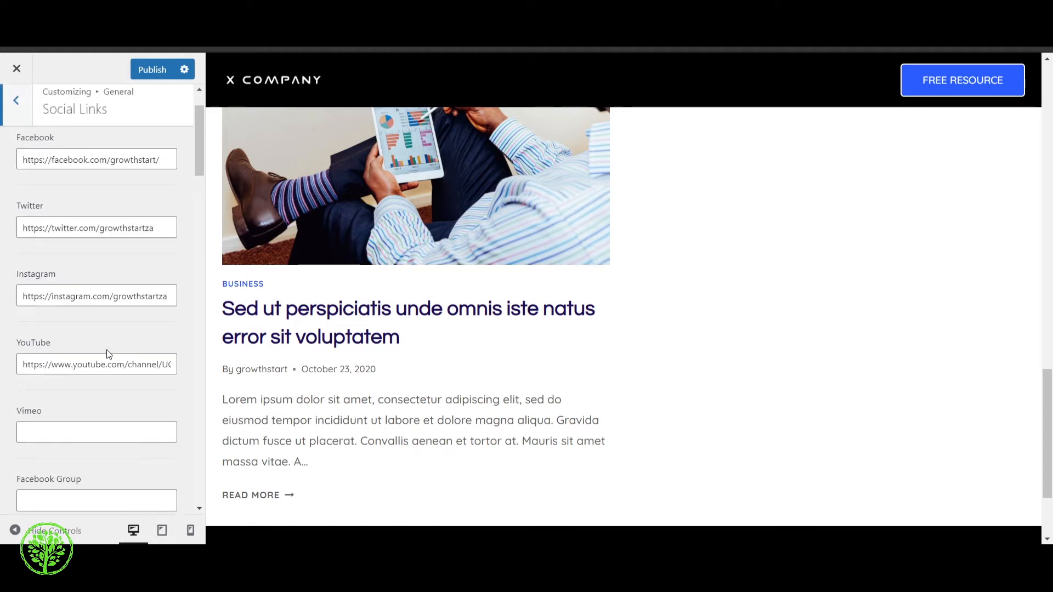
scroll(108, 354, up, 2)
scroll(491, 257, down, 3)
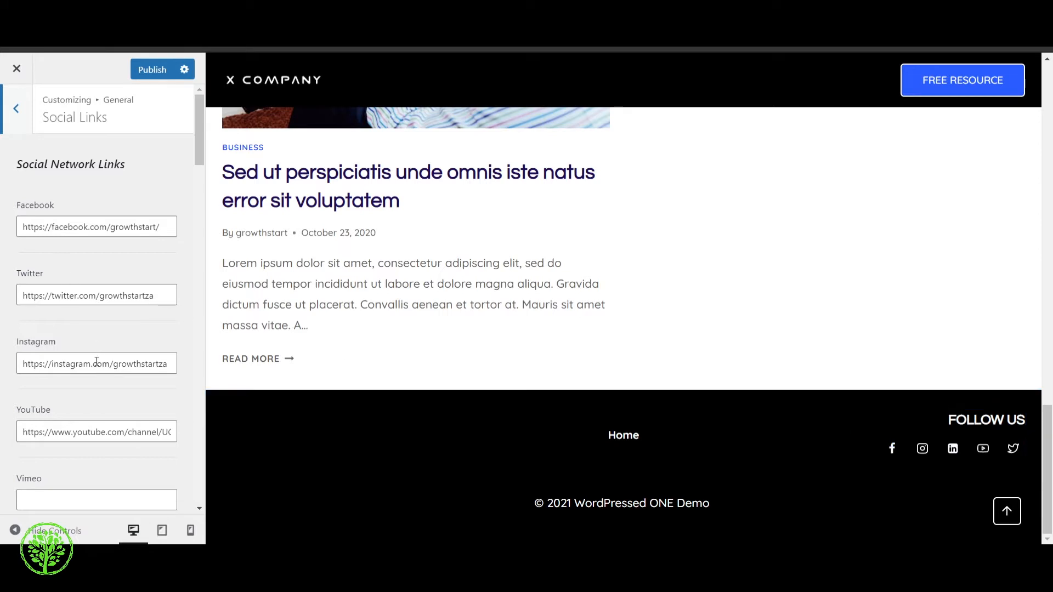
scroll(97, 362, down, 3)
scroll(88, 329, up, 3)
click(17, 110)
Look over the Performance options and return to the customizer's main menu
click(102, 458)
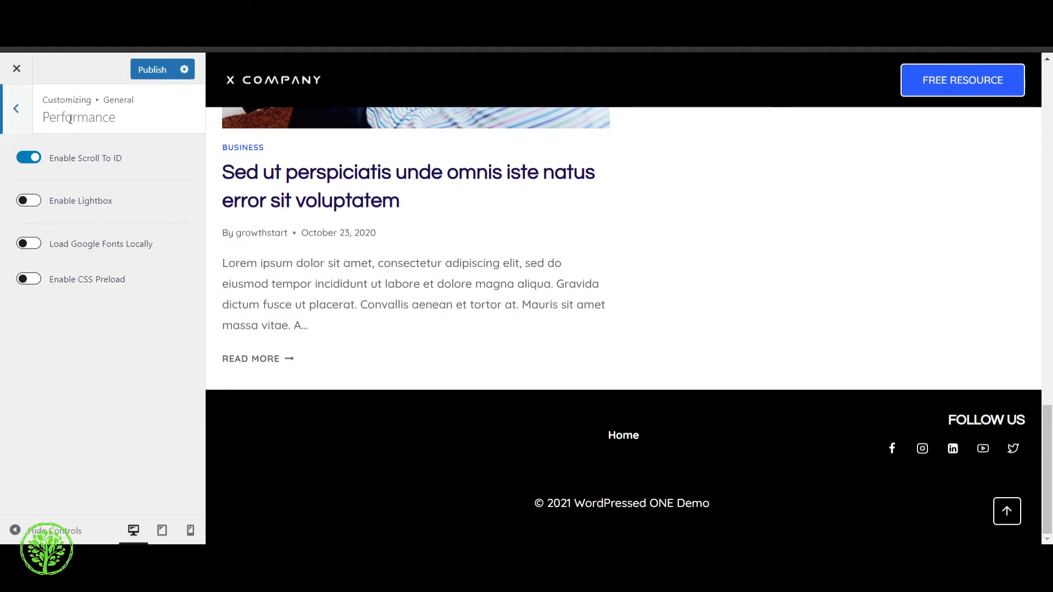
click(11, 125)
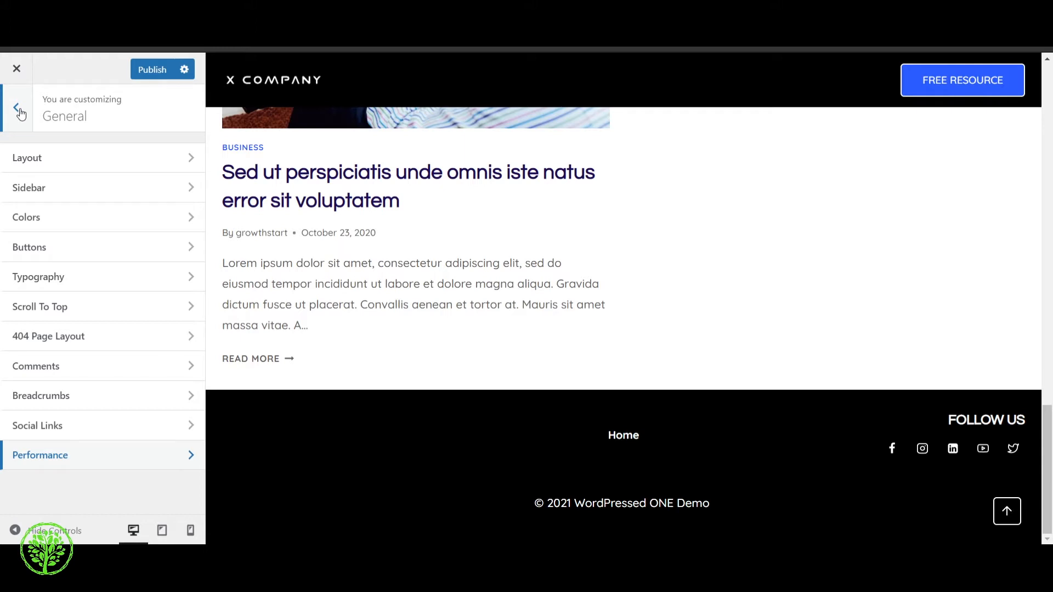
click(18, 109)
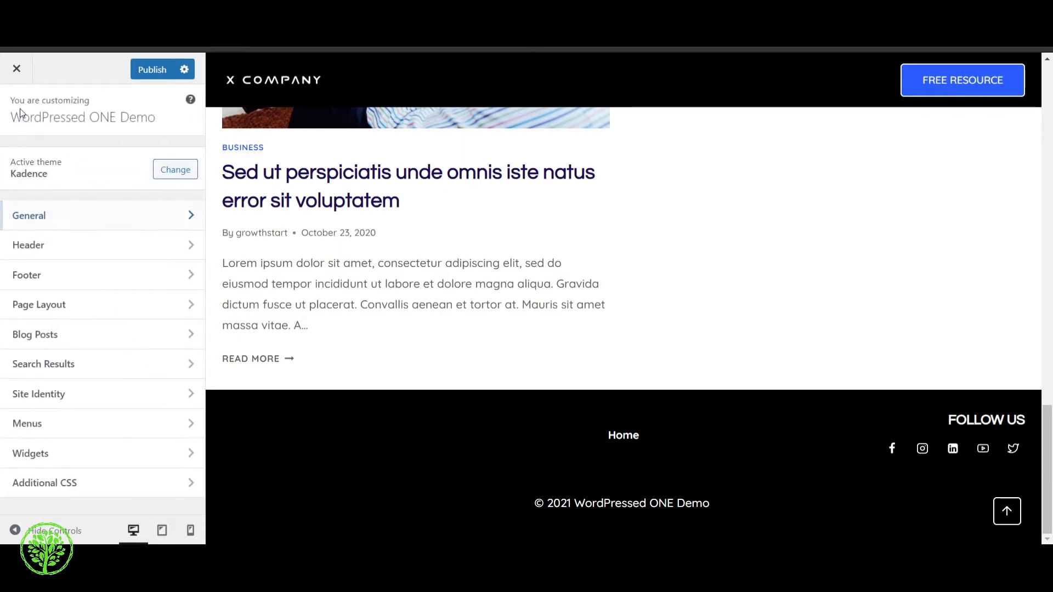
Choose X-Company.png from the media library as the header logo and skip cropping
click(83, 257)
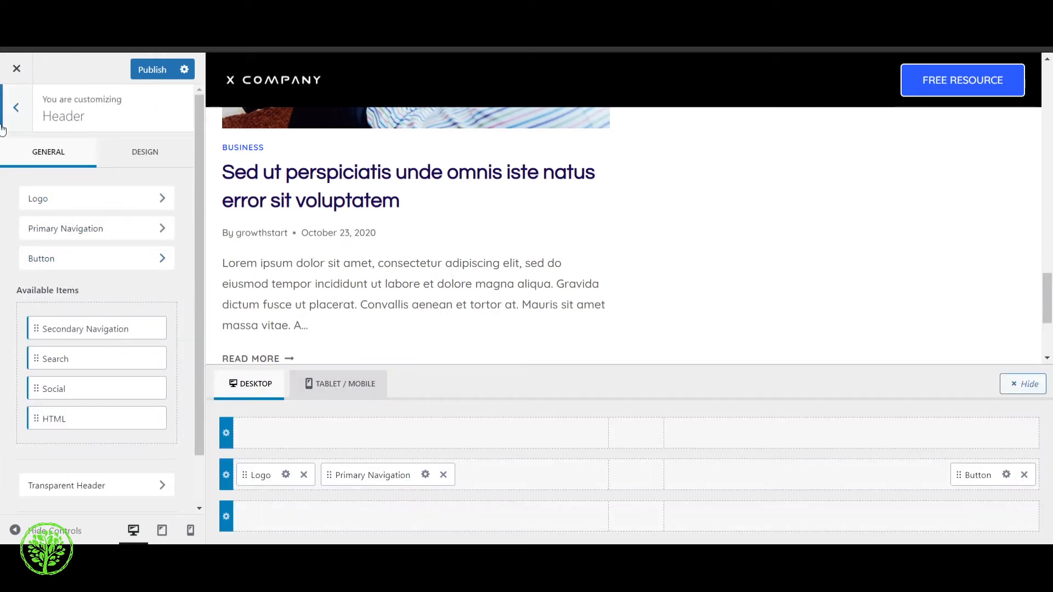
click(99, 209)
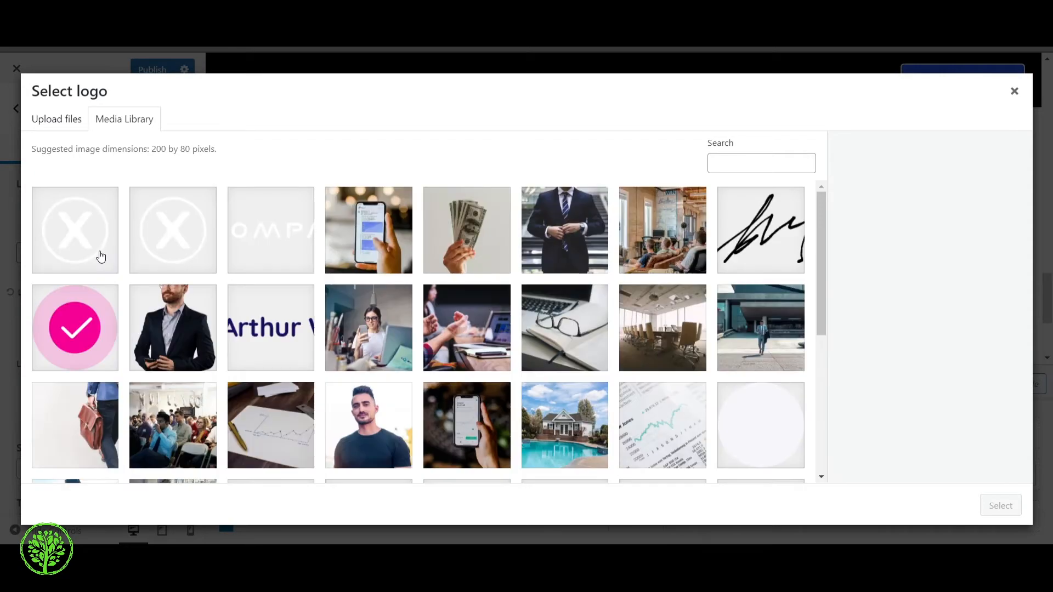
click(261, 233)
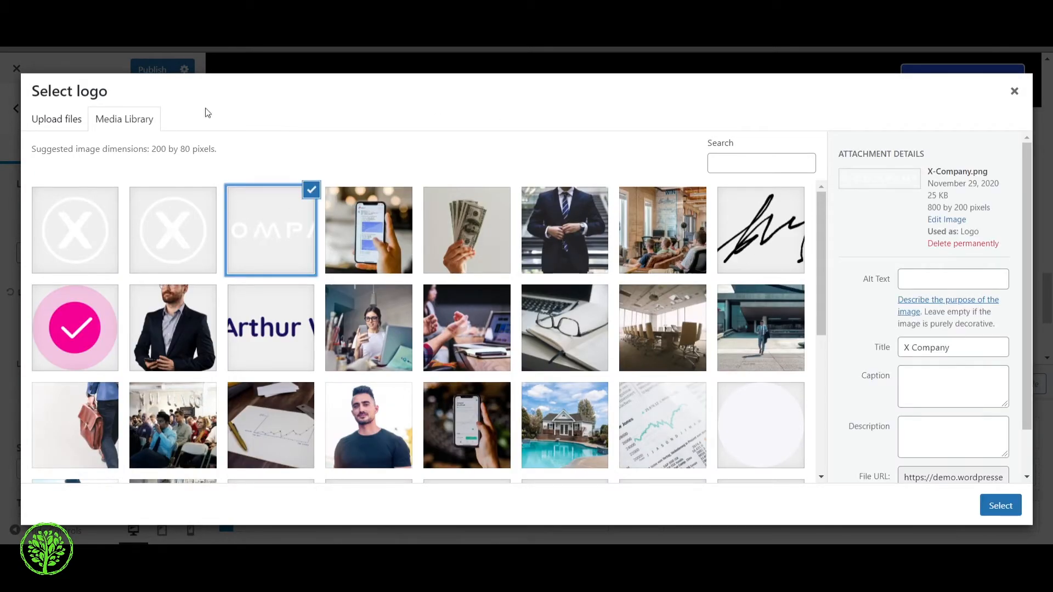
click(64, 123)
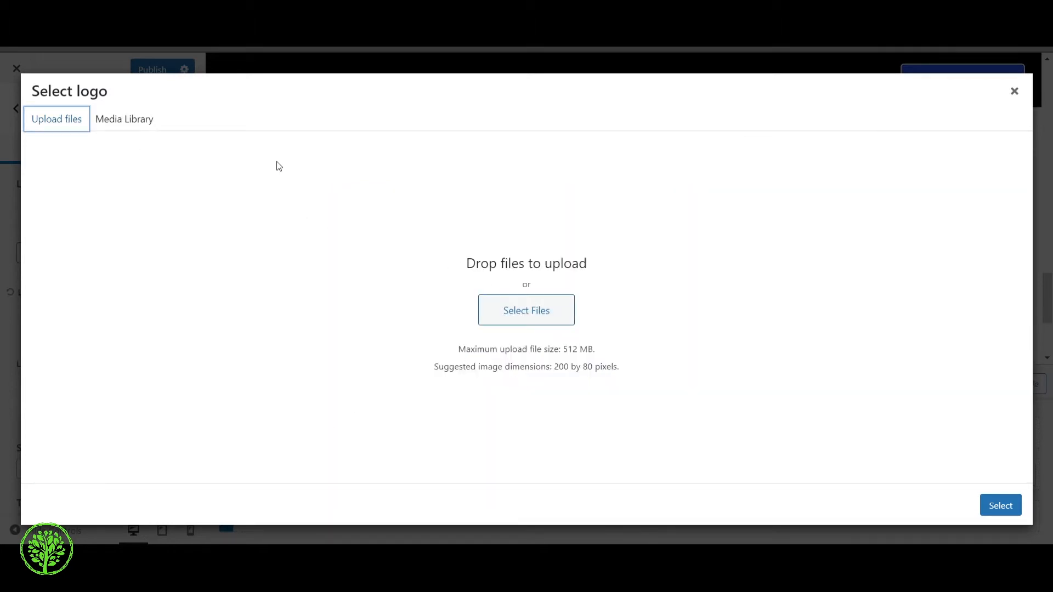
click(134, 122)
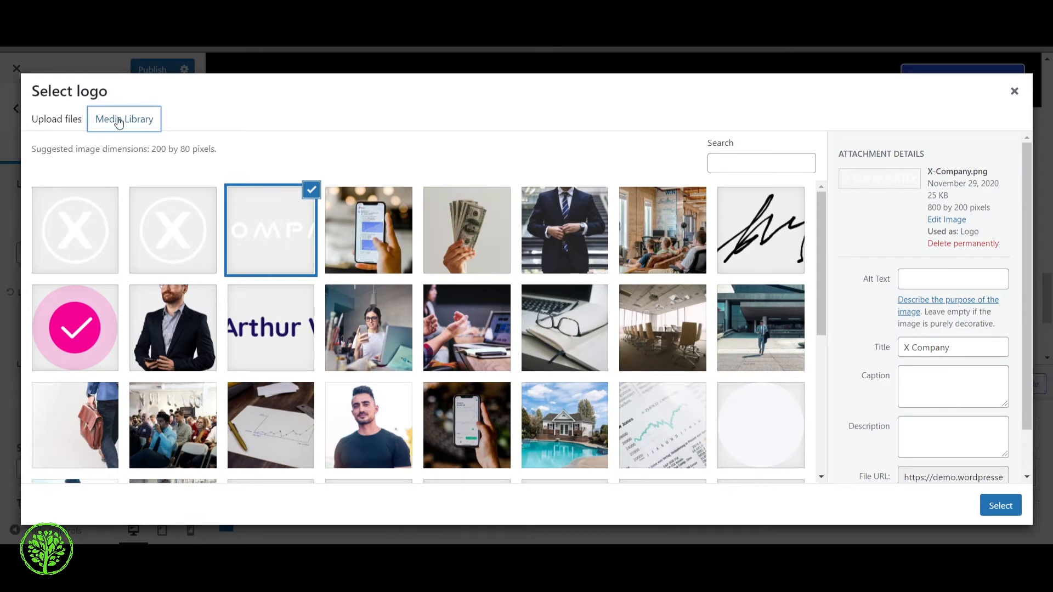
click(286, 237)
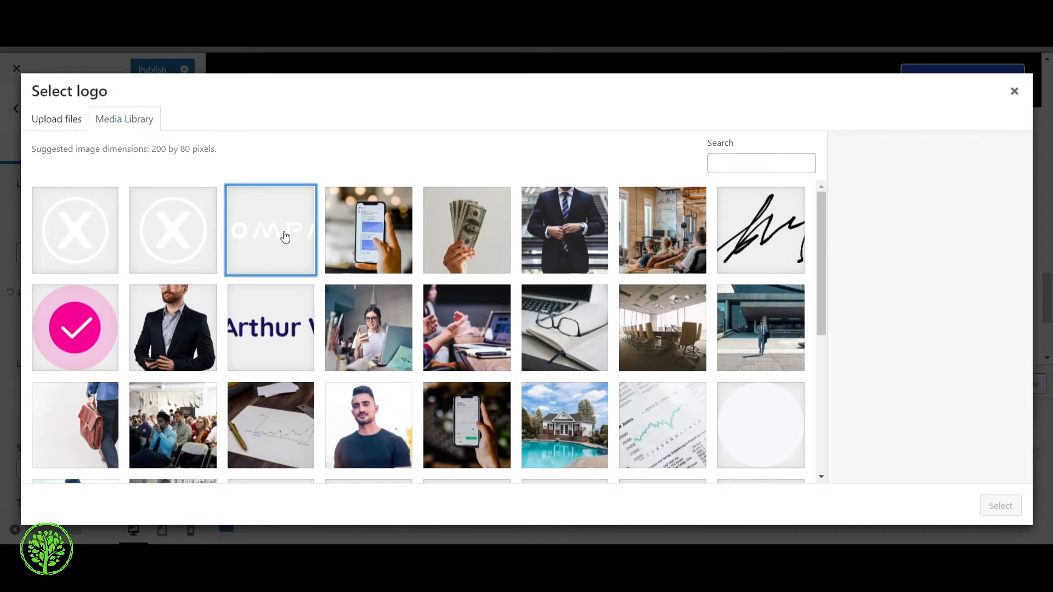
click(311, 252)
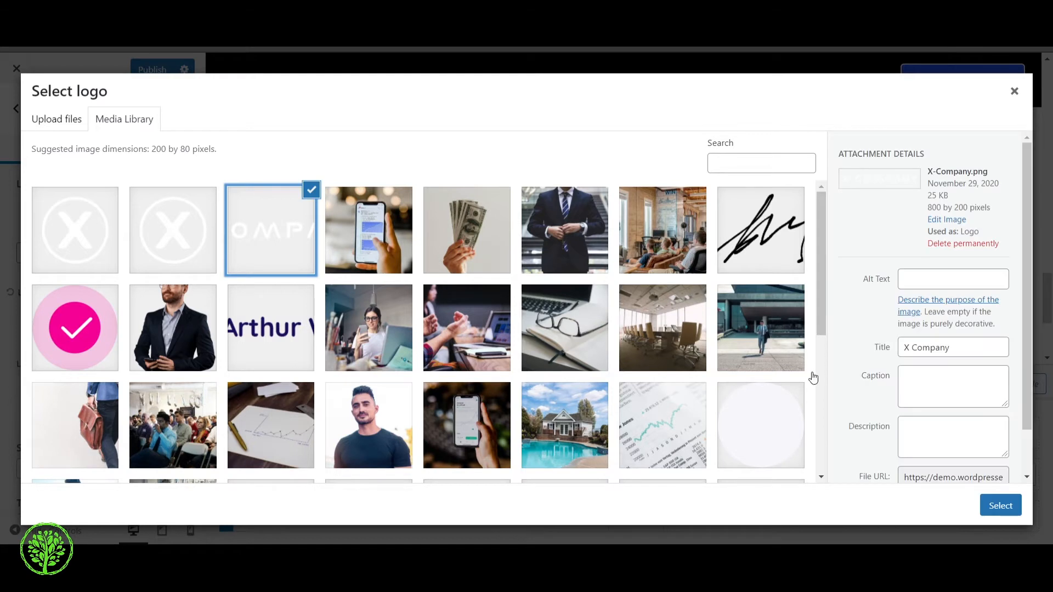
click(998, 513)
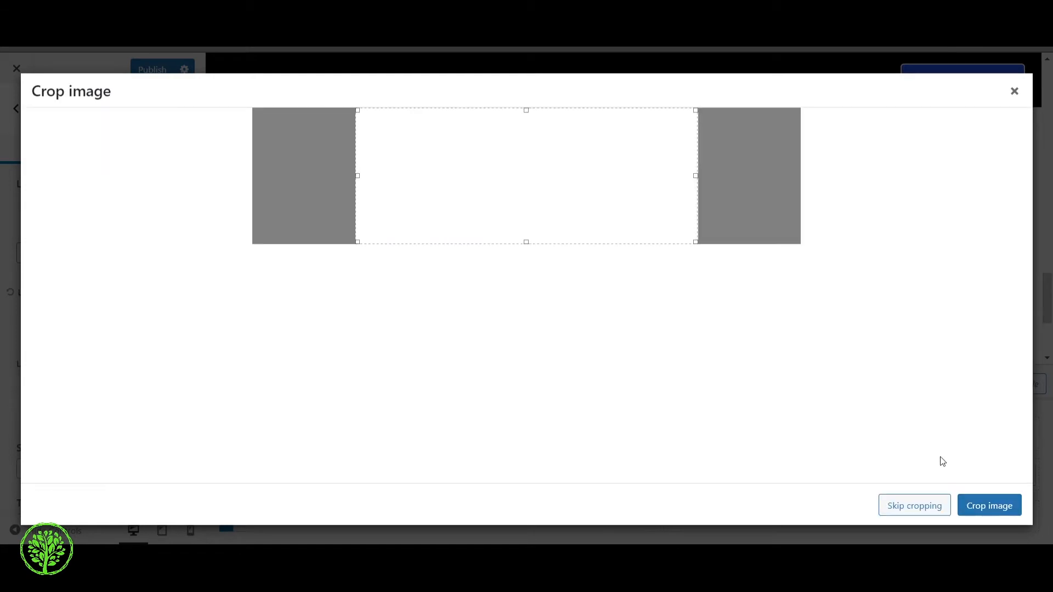
click(926, 506)
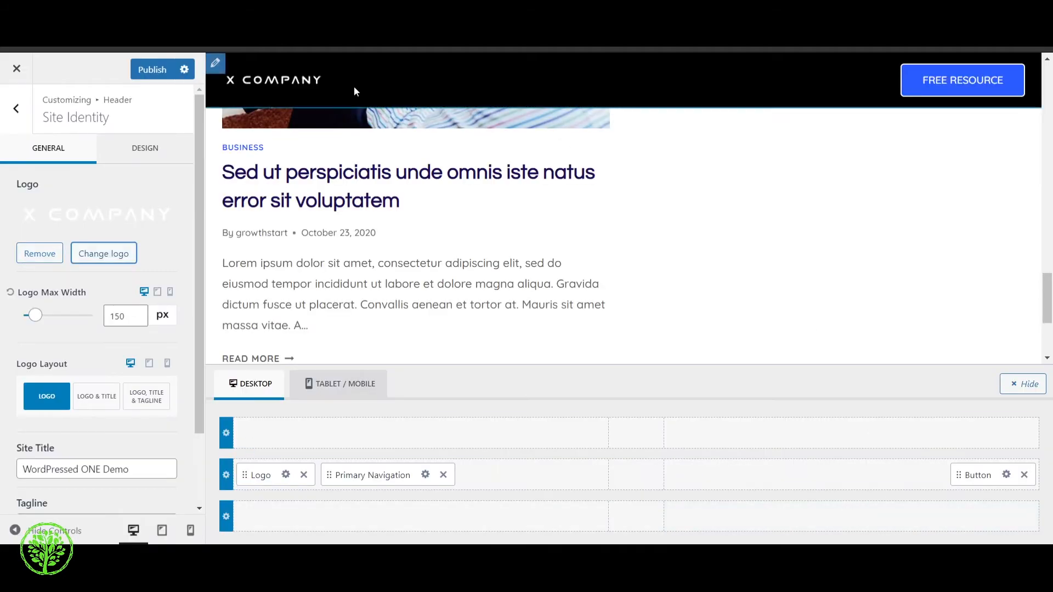
Try the Logo & Title layout for the desktop header and switch back to the Logo layout
scroll(109, 247, down, 2)
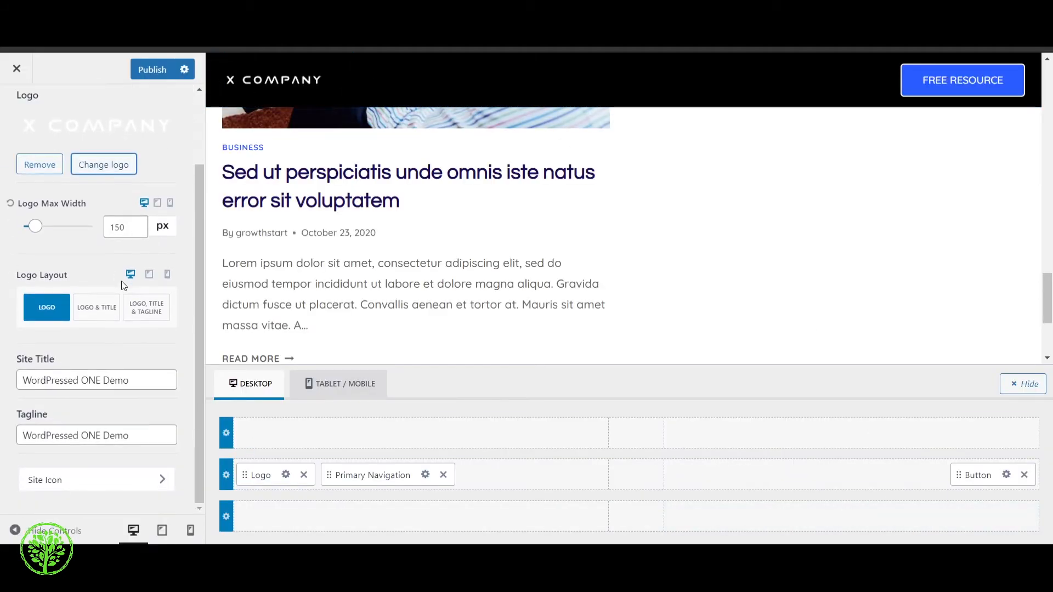
click(91, 308)
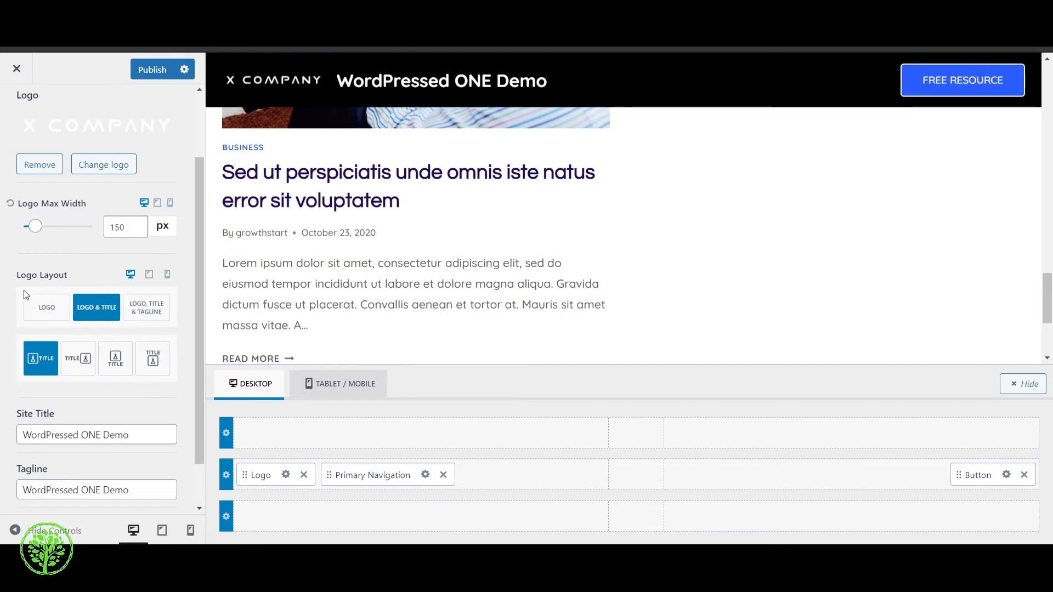
click(63, 310)
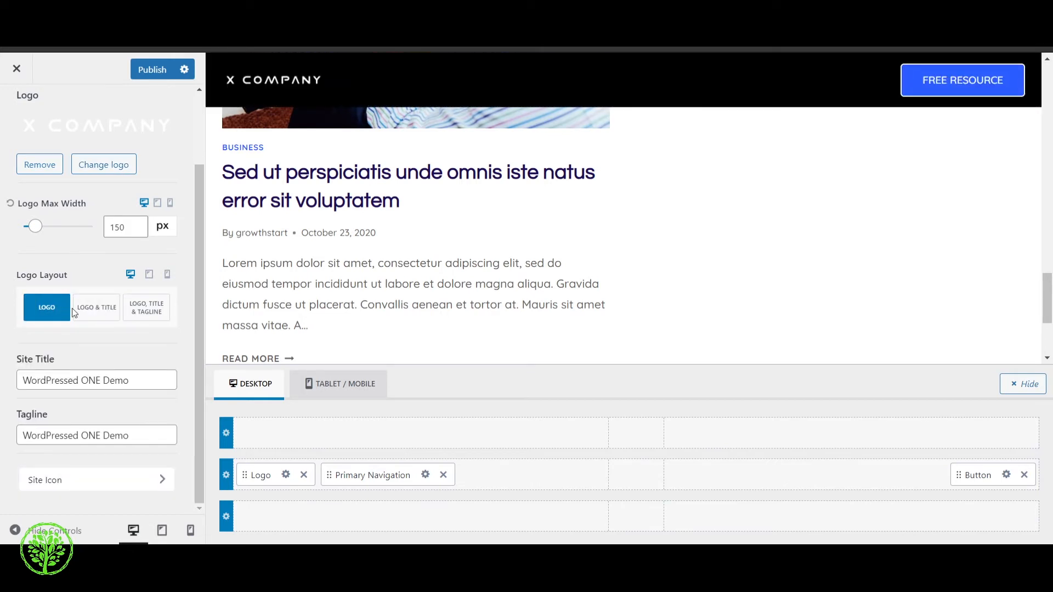
Set the desktop logo's maximum width to 226 px
click(138, 224)
click(139, 224)
click(138, 223)
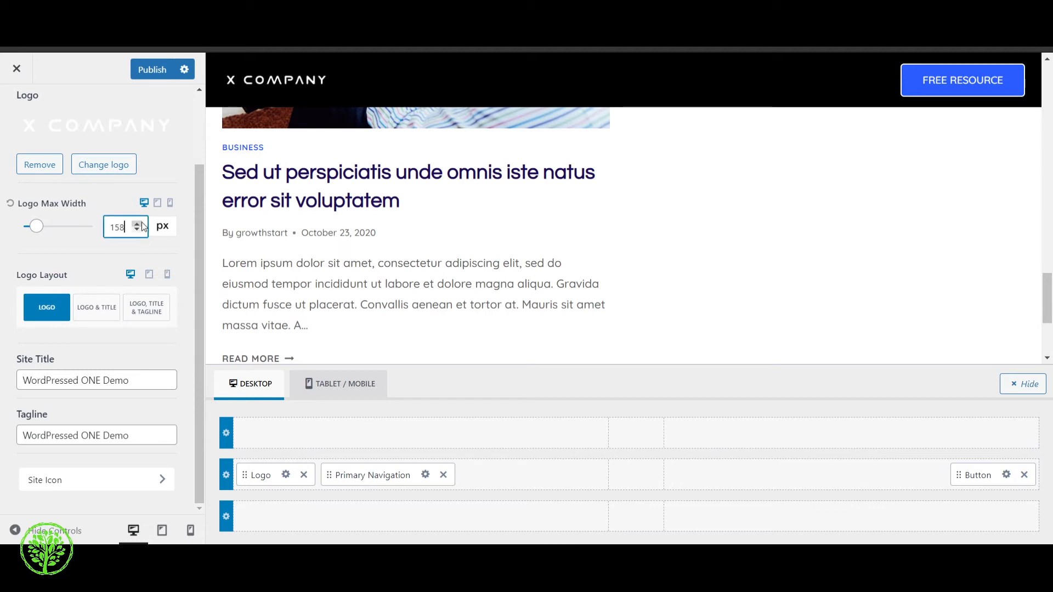
drag(27, 227, 42, 225)
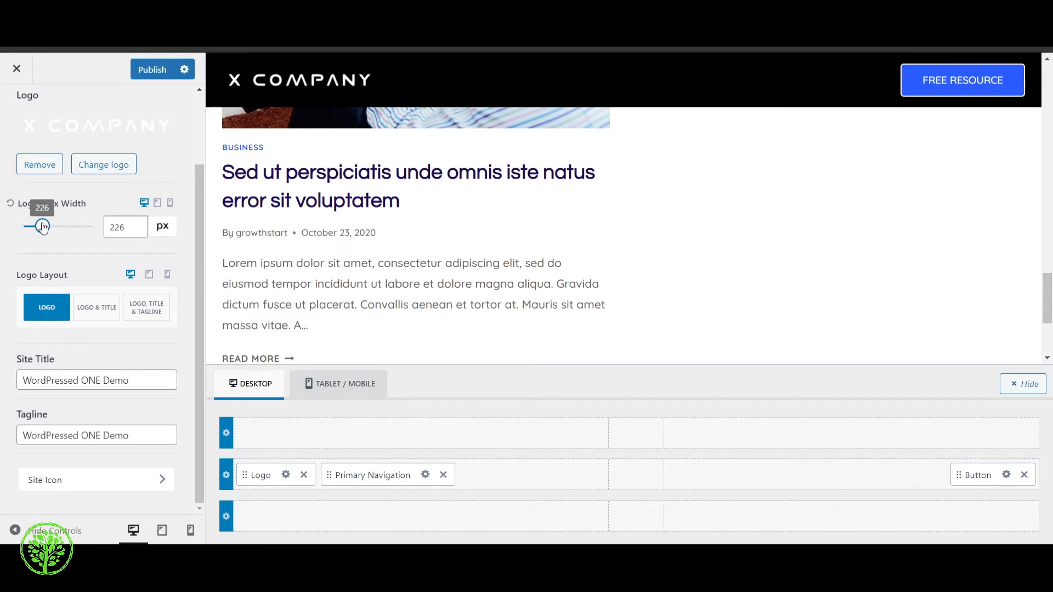
Set the mobile logo's maximum width to 190 px and return to the desktop preview
click(168, 275)
scroll(661, 222, up, 15)
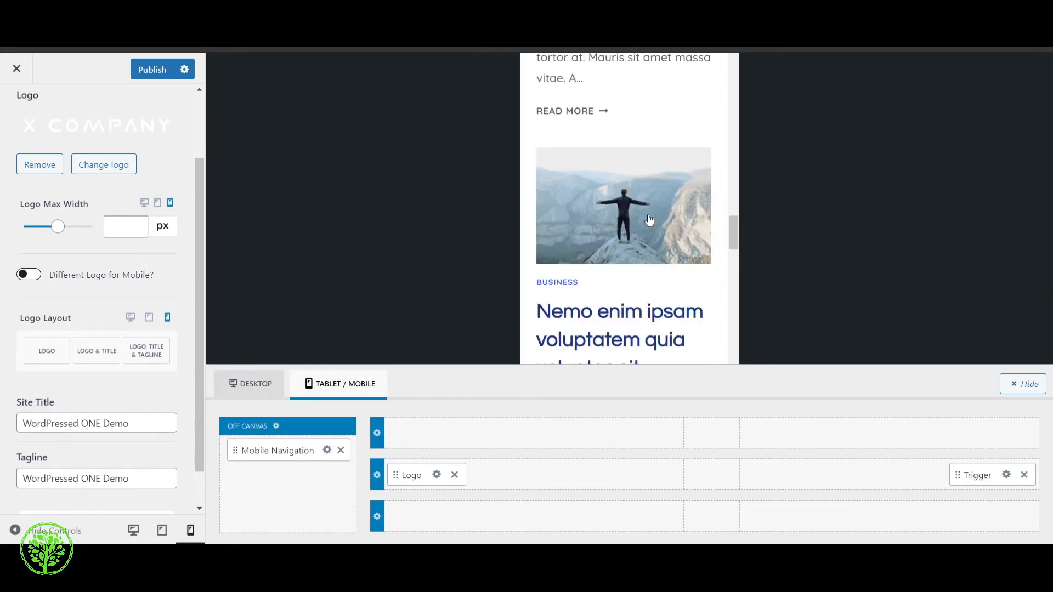
scroll(731, 137, up, 5)
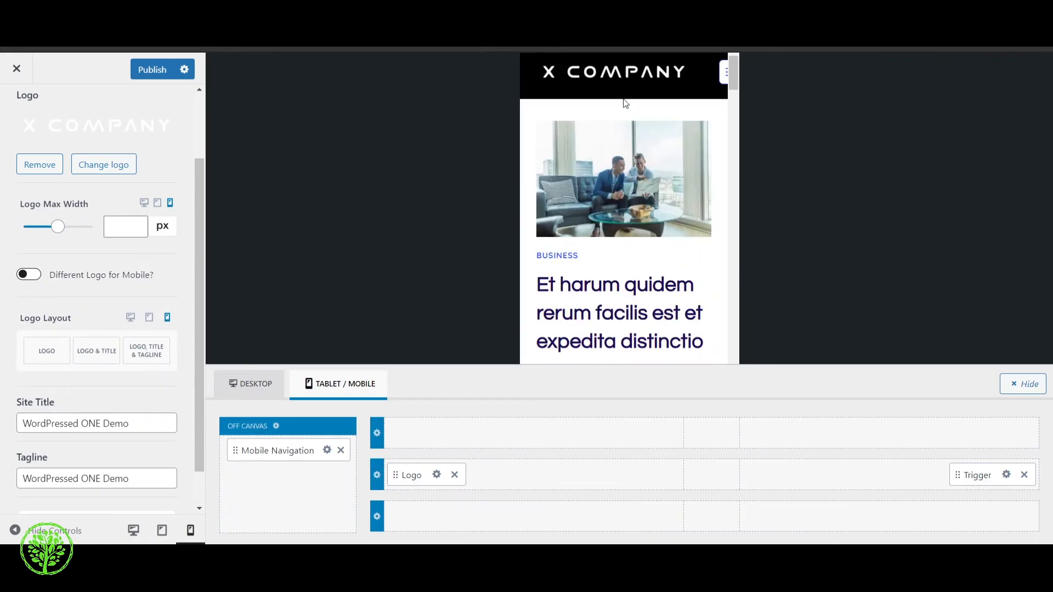
mouse_move(38, 227)
mouse_down()
mouse_move(52, 231)
mouse_move(40, 230)
mouse_up()
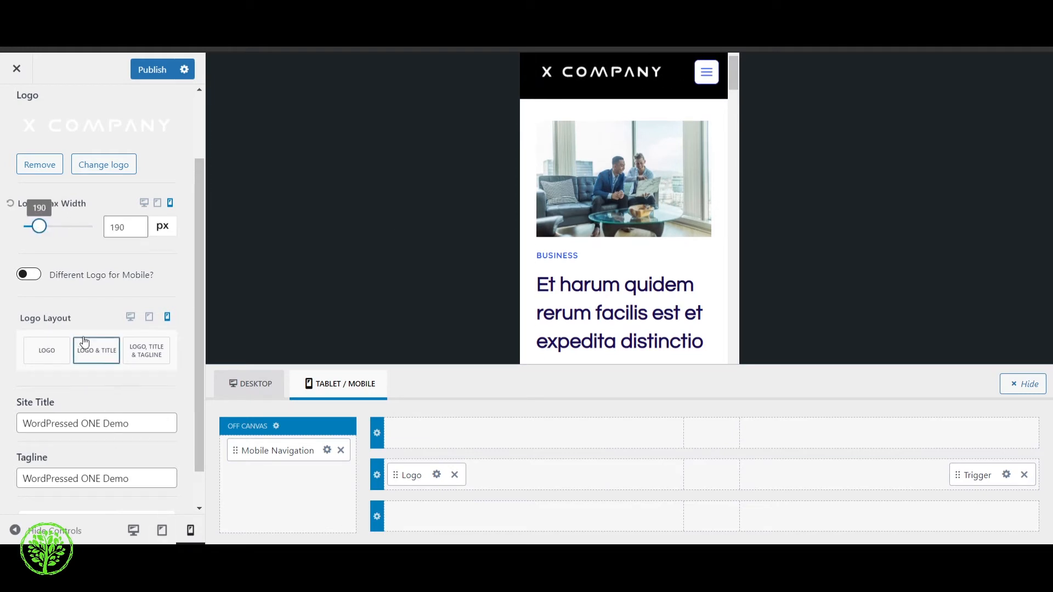
click(130, 317)
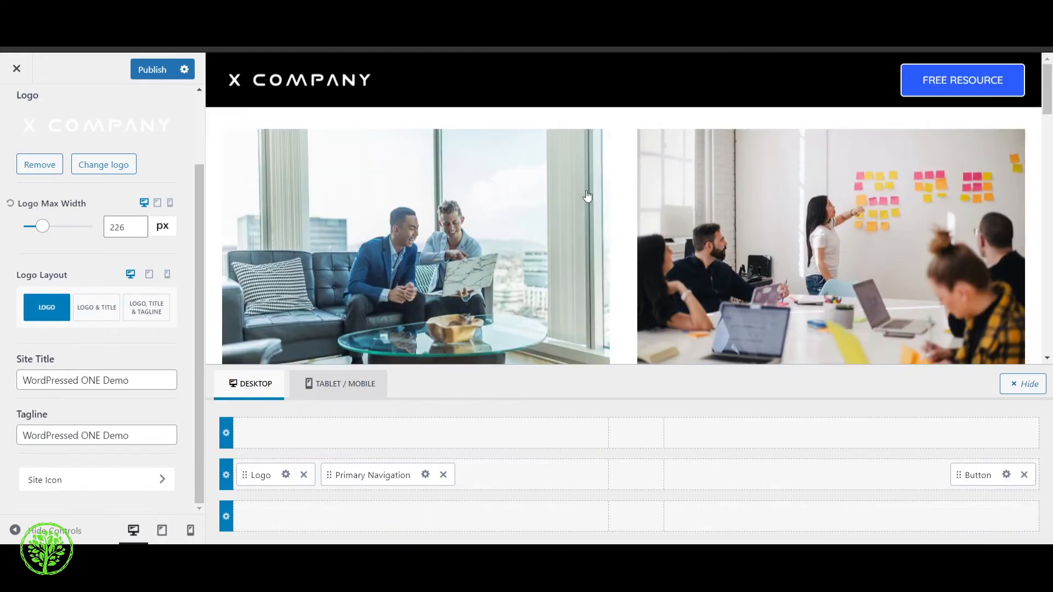
Try a top padding of 12 px on the desktop logo and clear the value
scroll(188, 106, up, 2)
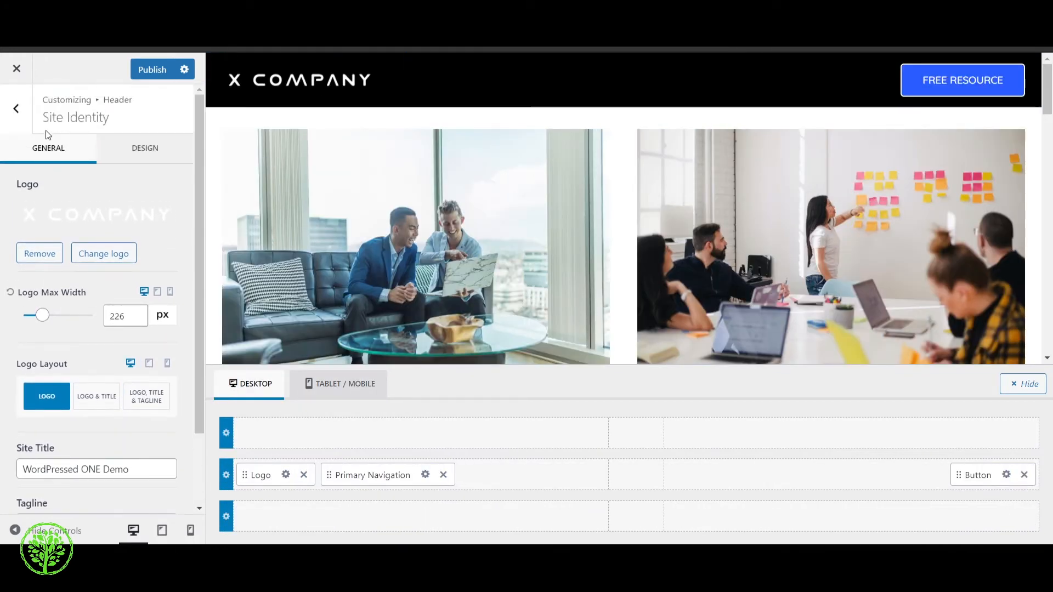
click(136, 160)
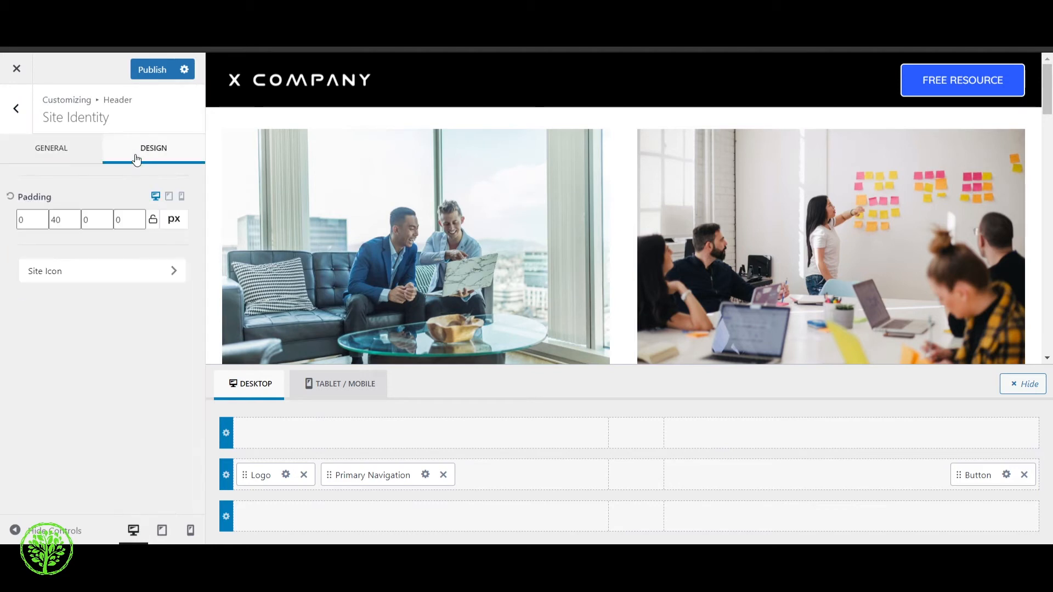
click(42, 217)
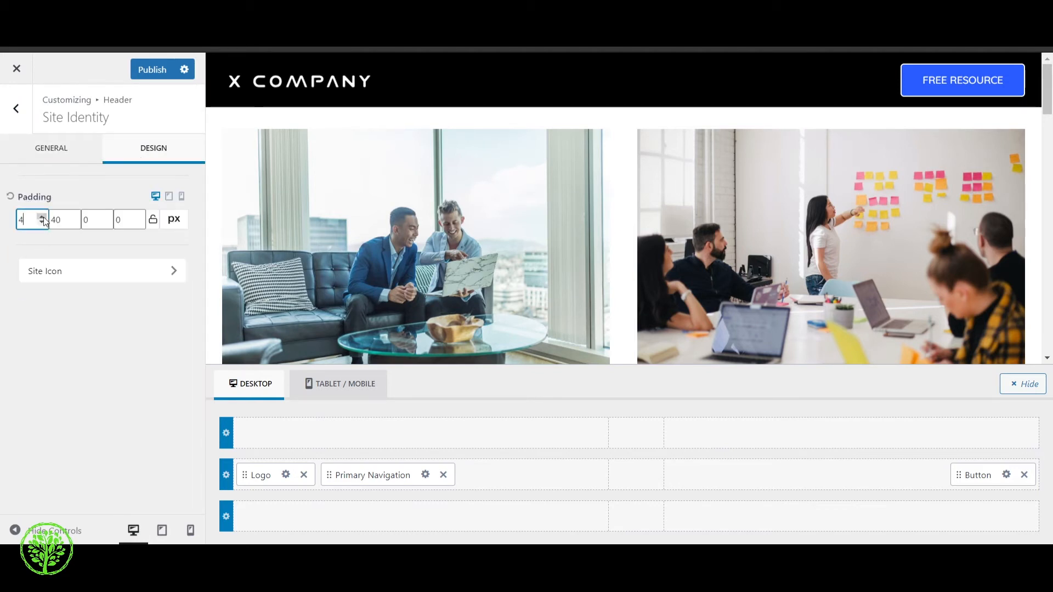
click(42, 217)
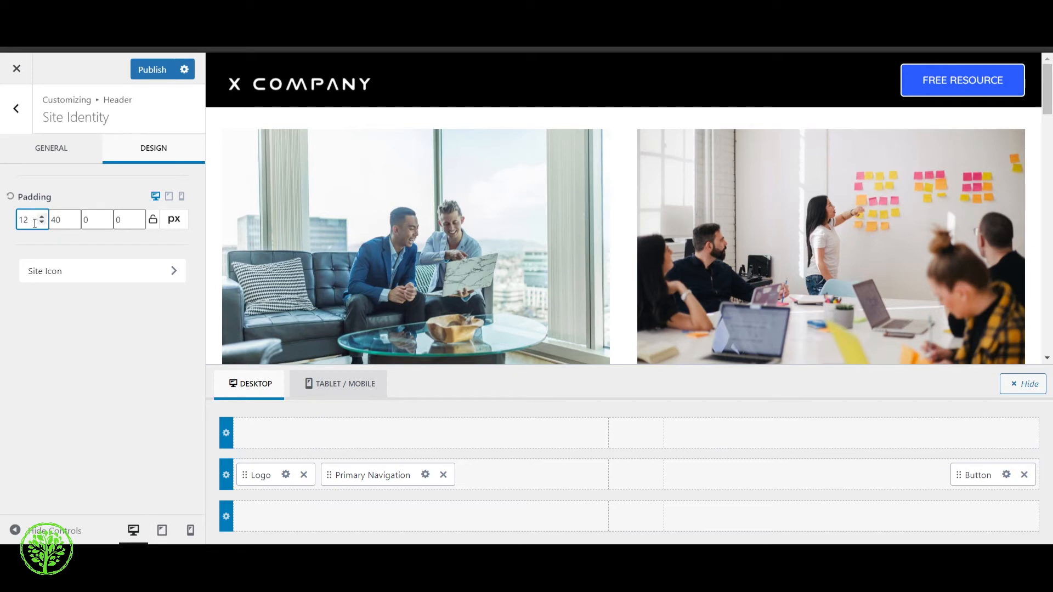
drag(34, 222, 8, 233)
key(BackSpace)
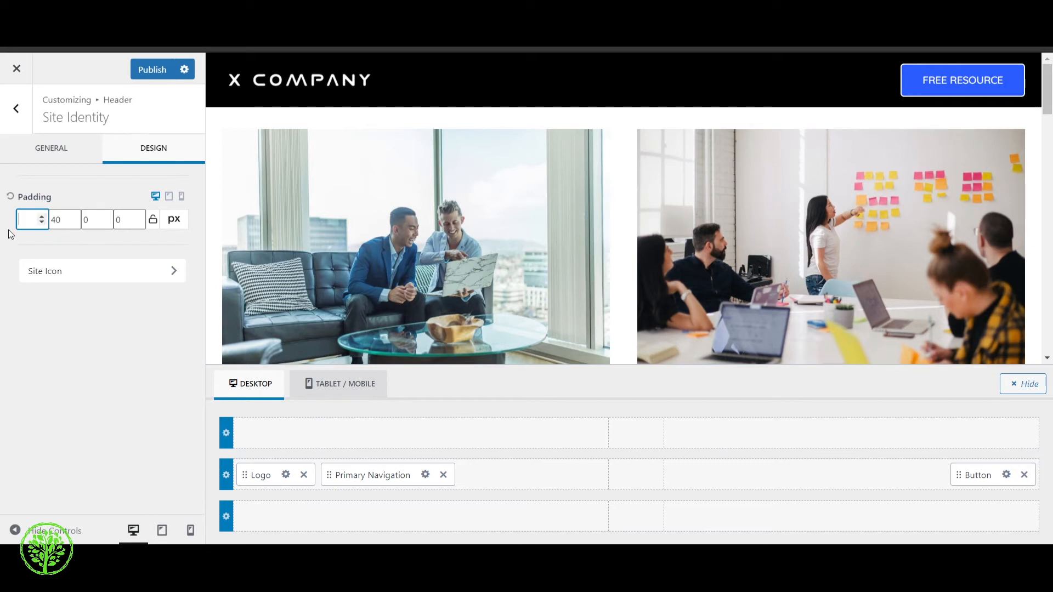
Open the Site Icon settings, try to close the customizer and cancel the exit
click(72, 270)
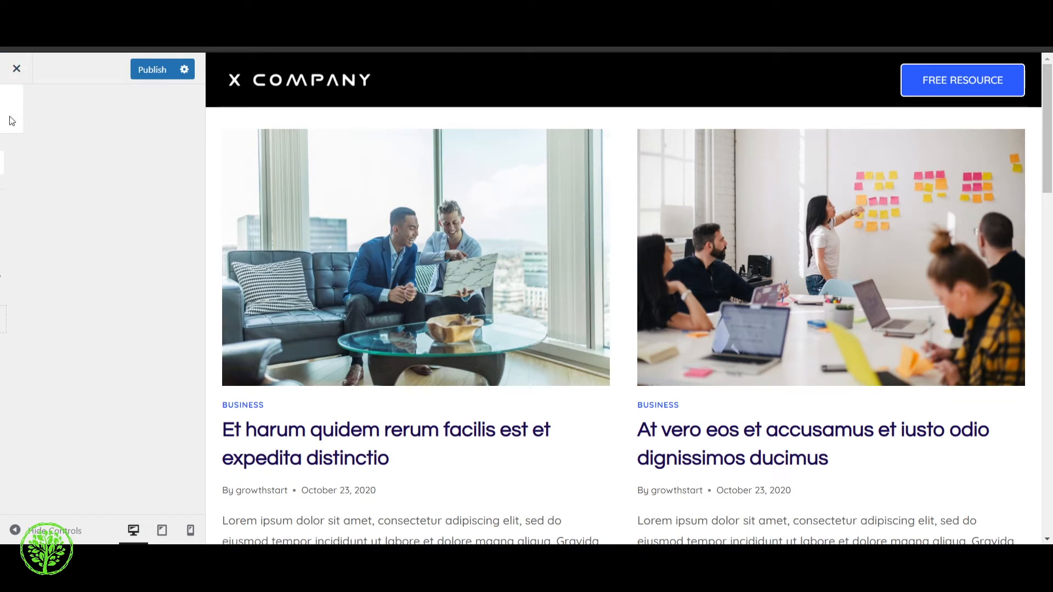
click(16, 69)
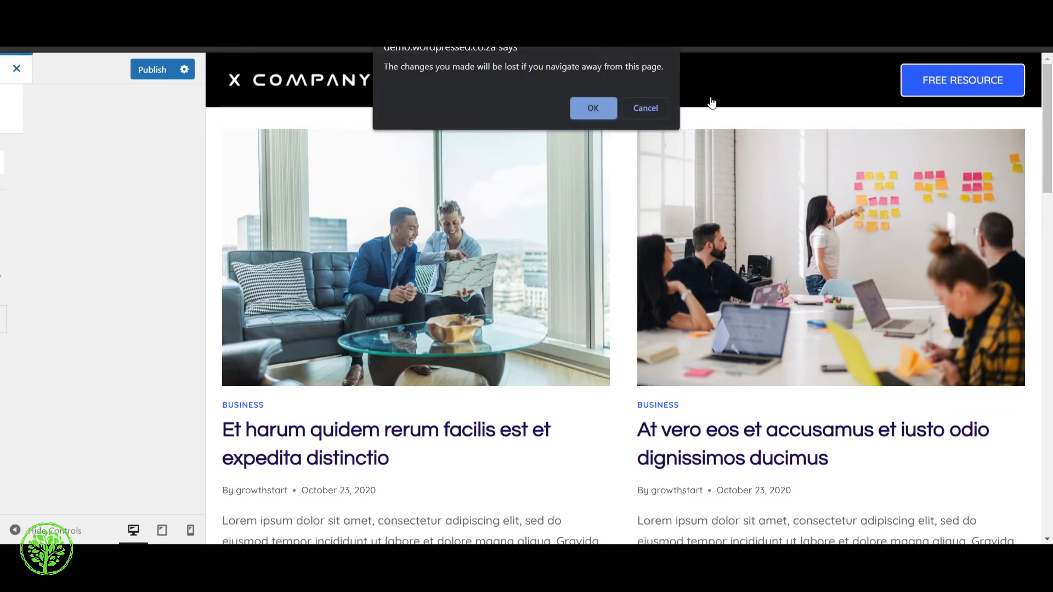
click(653, 107)
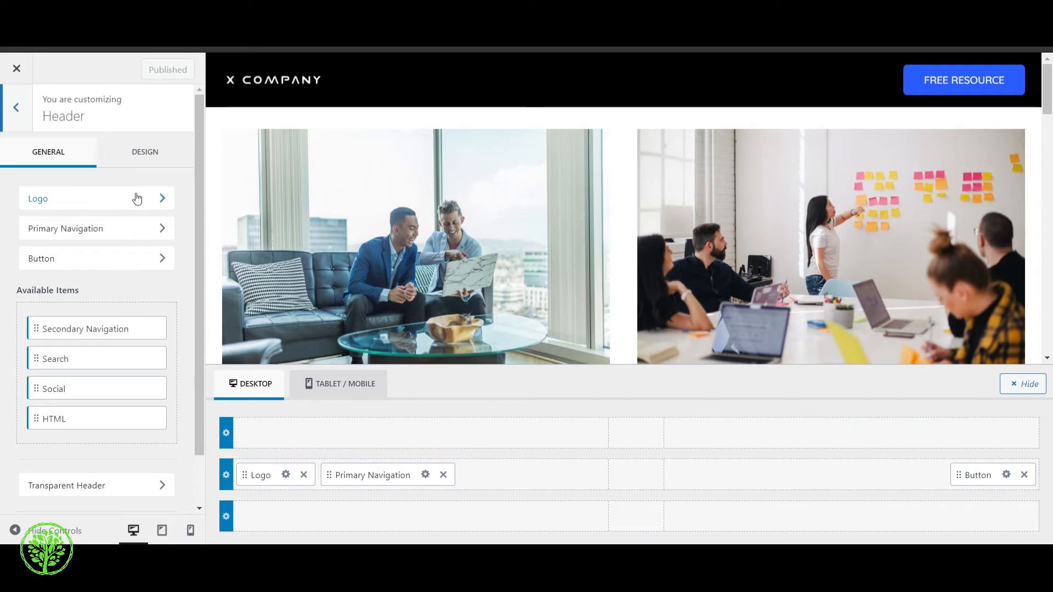
Open the primary navigation's menu locations, clear the menu assigned to Primary and reassign Course Main to it
click(137, 229)
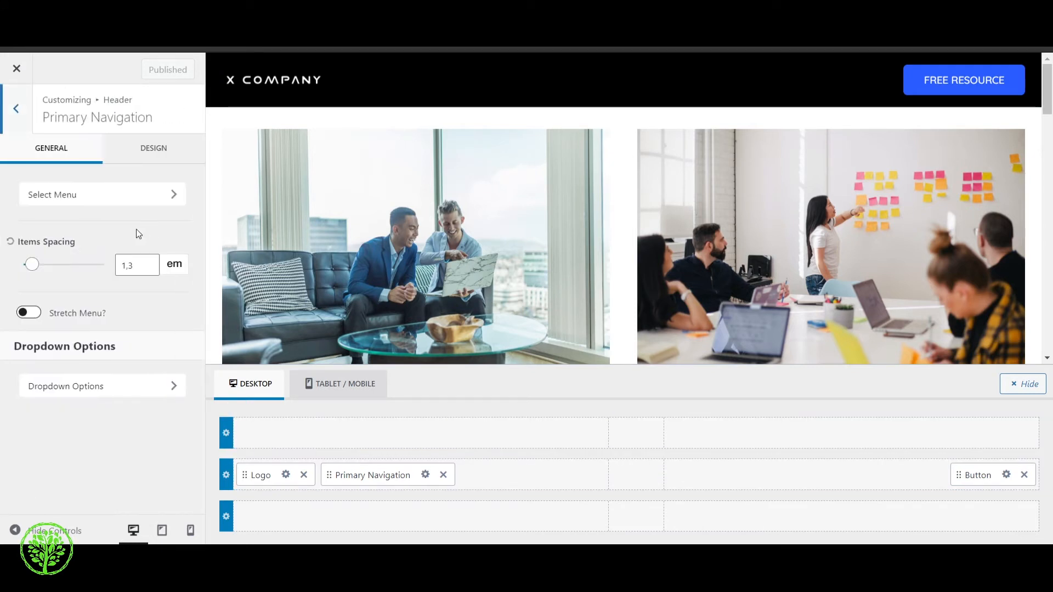
click(110, 194)
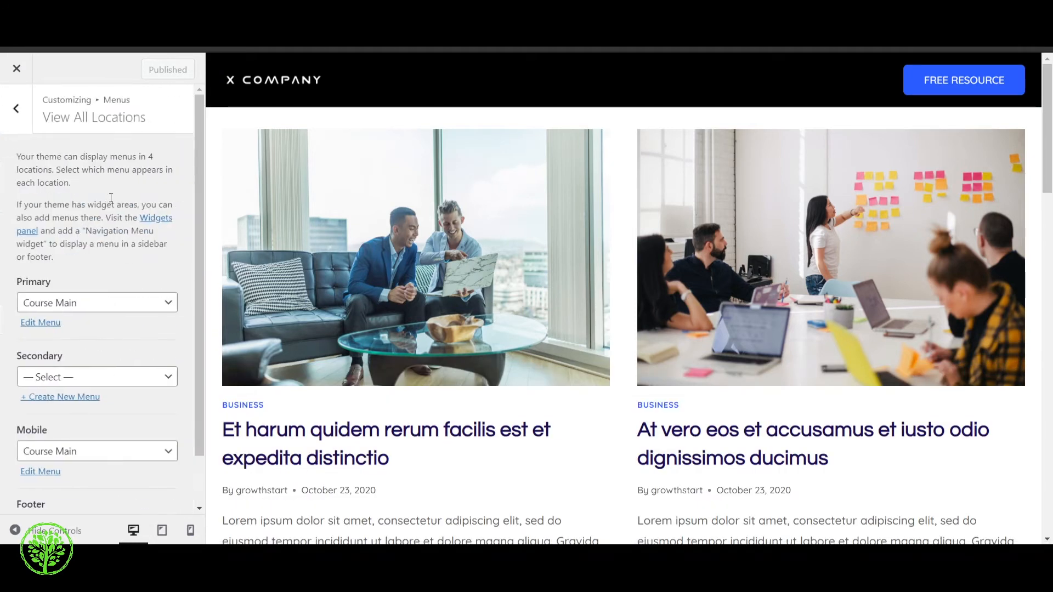
click(71, 310)
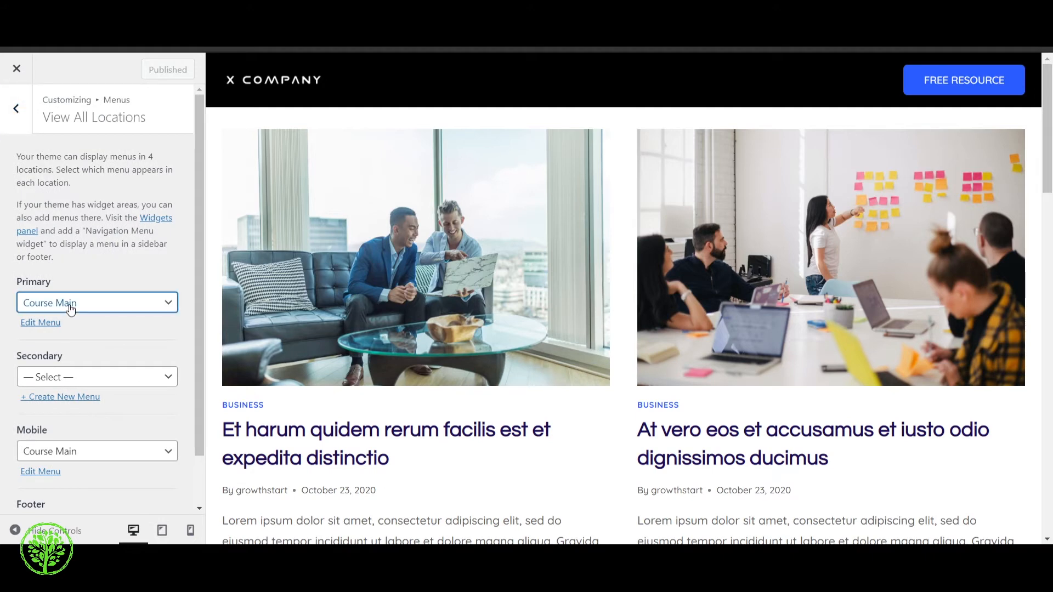
click(75, 317)
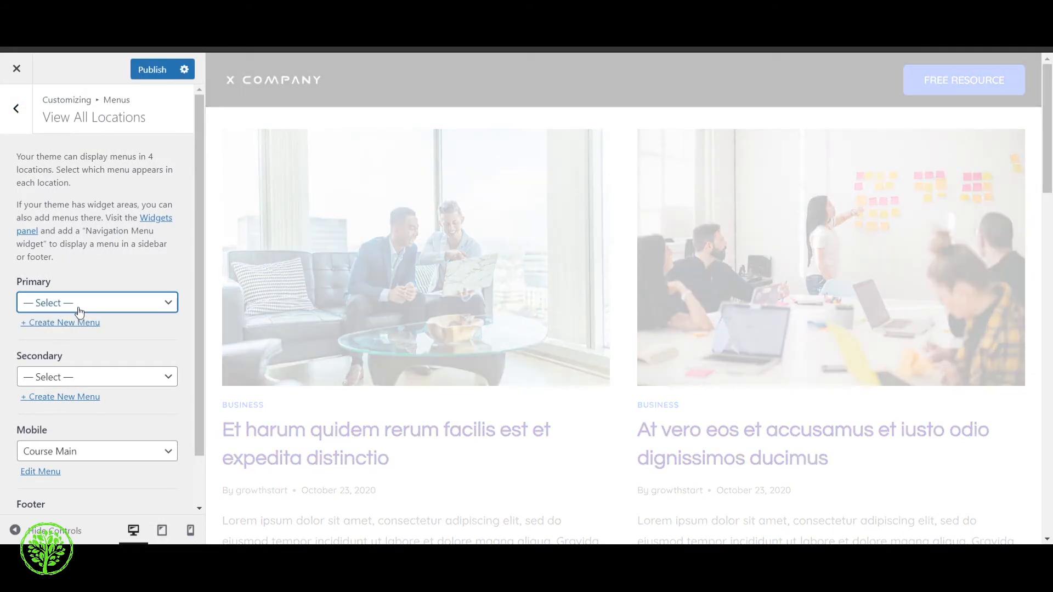
click(78, 309)
click(83, 330)
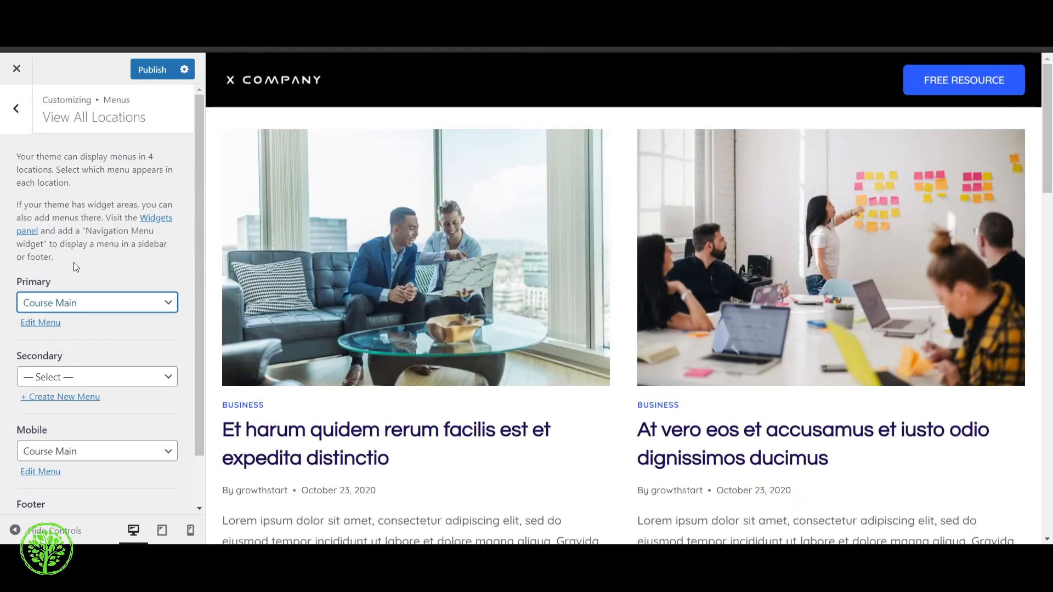
Add the post "Et harum quidem rerum facilis est et expedita distinctio" to the Course Main menu
click(17, 109)
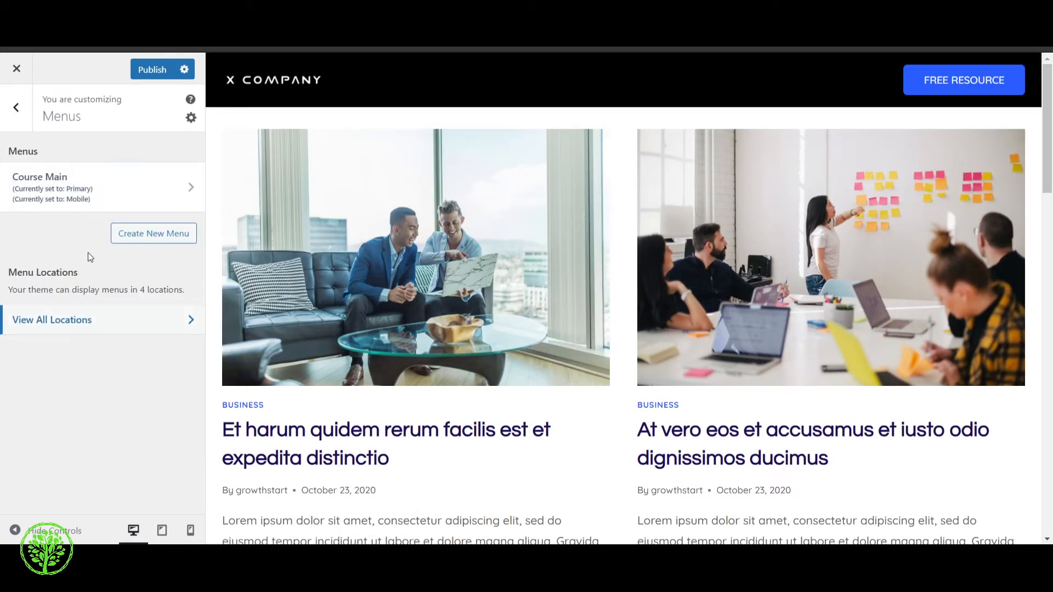
click(110, 189)
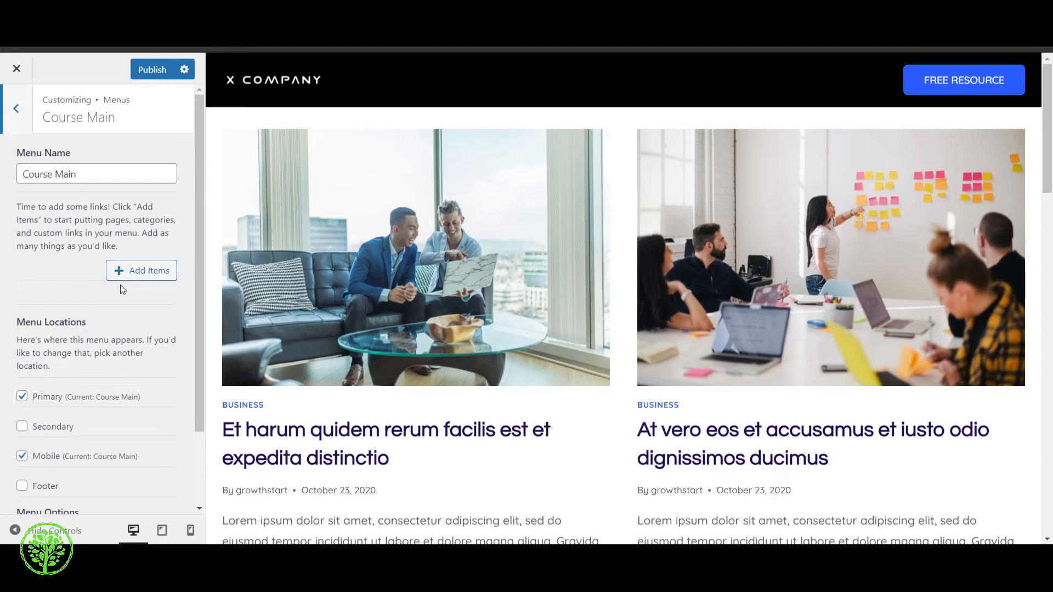
click(138, 282)
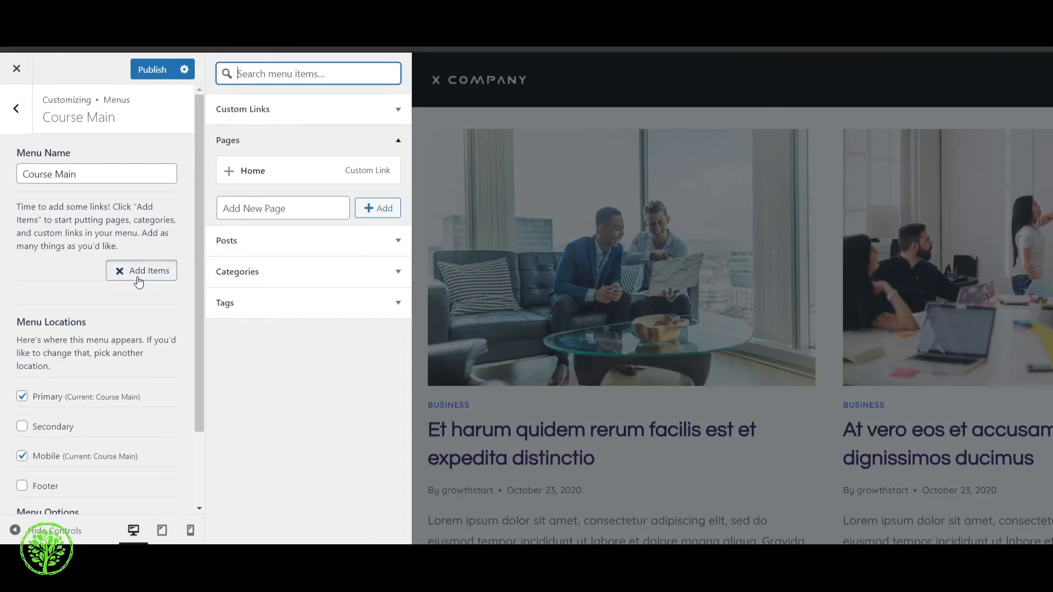
click(289, 250)
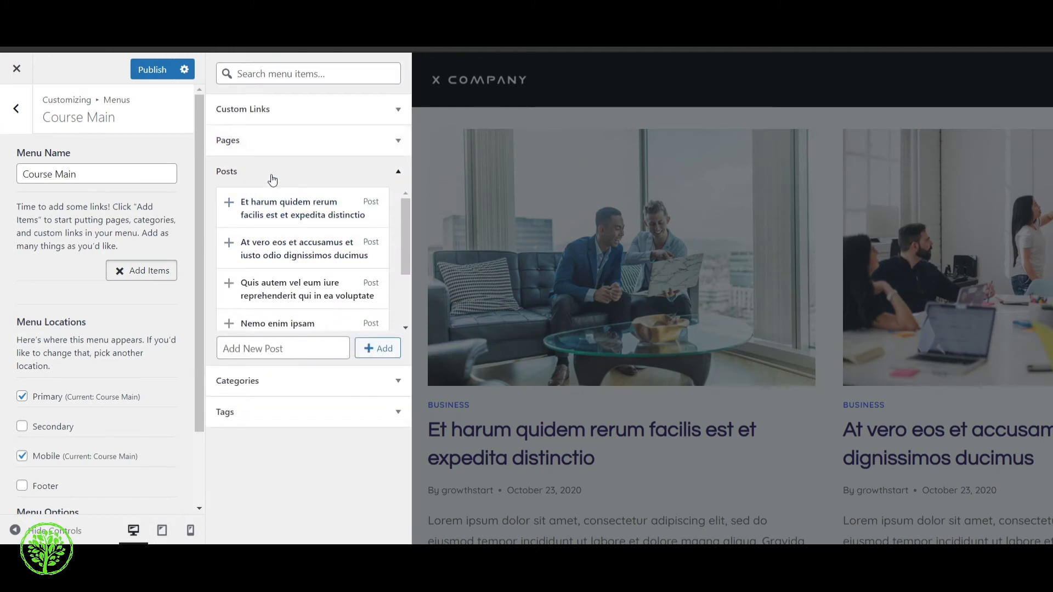
click(305, 213)
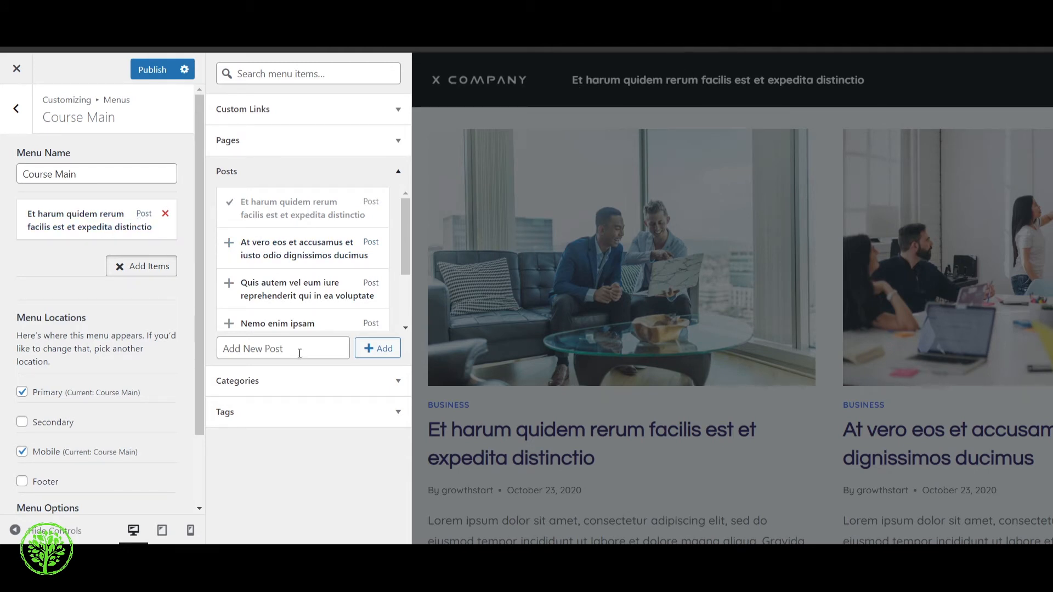
Add the Home page link to the Course Main menu and return to the menus overview
scroll(287, 318, down, 1)
scroll(278, 275, up, 1)
click(254, 139)
click(229, 174)
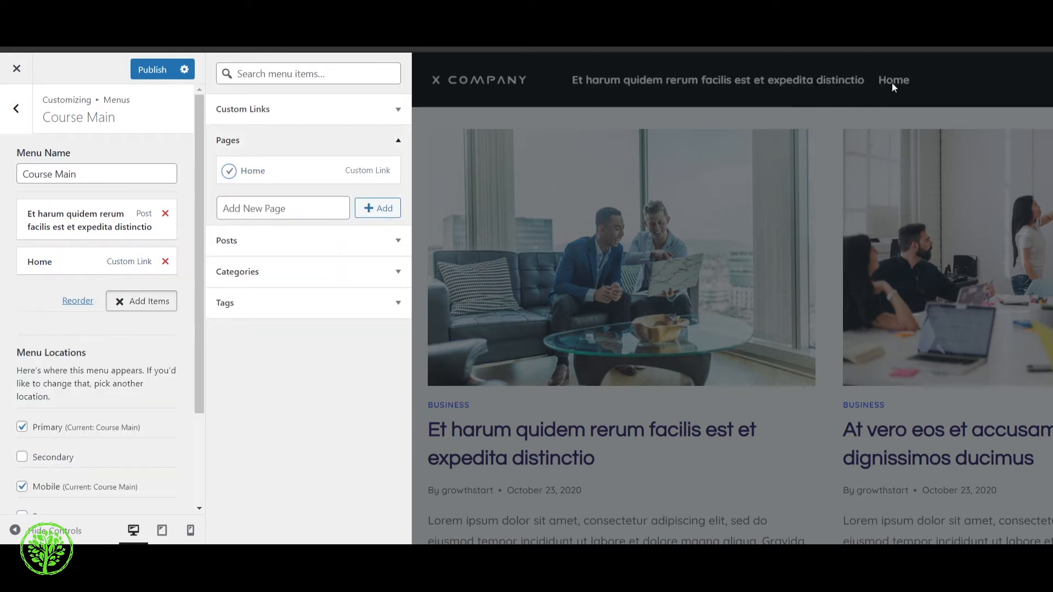
click(31, 122)
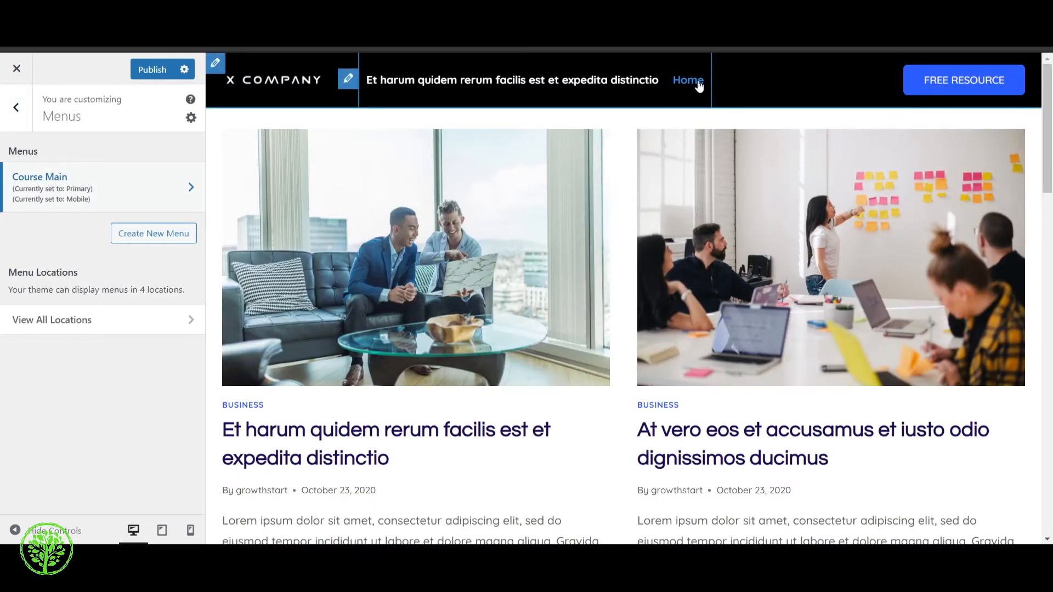
Edit the primary Course Main menu and change the post item's navigation label to "Post"
click(348, 78)
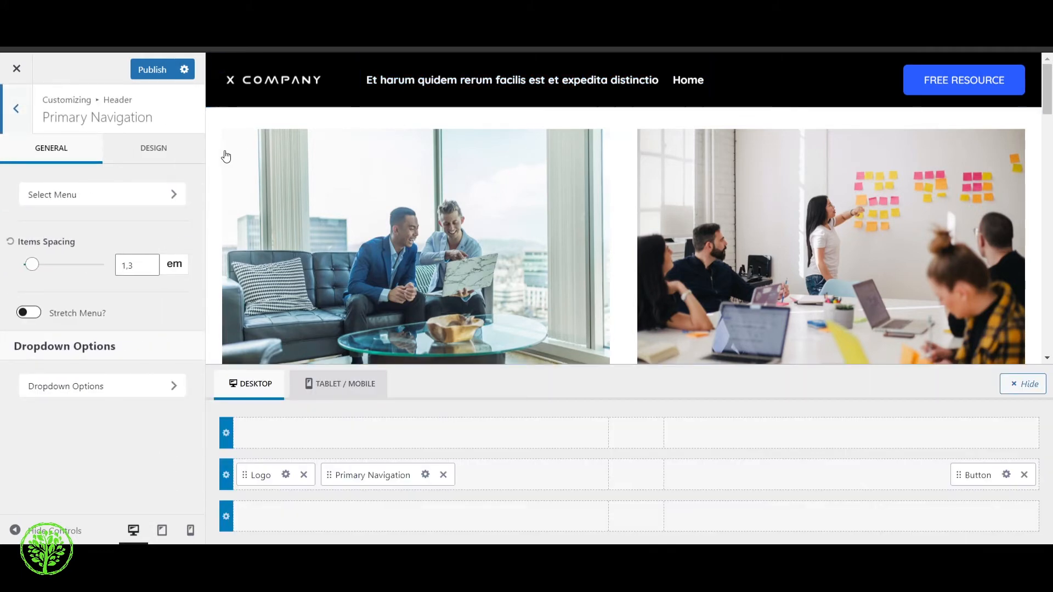
click(163, 192)
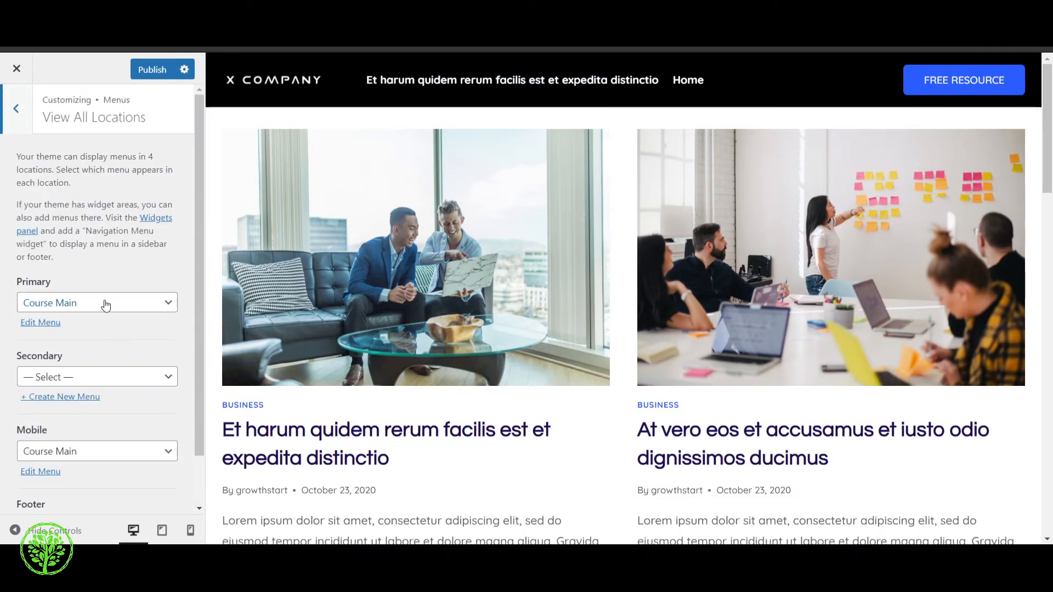
click(106, 303)
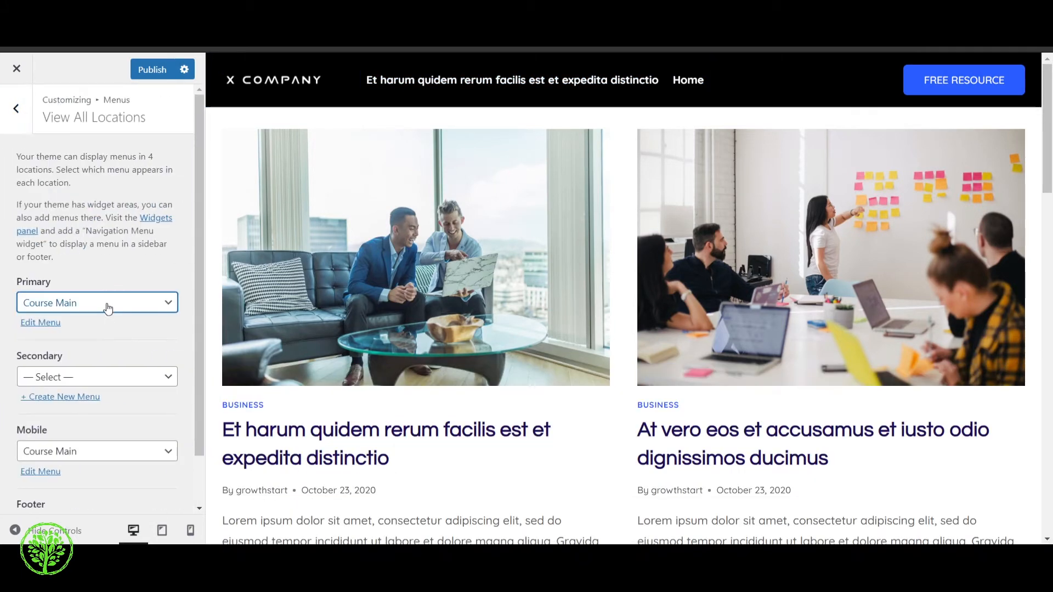
click(31, 324)
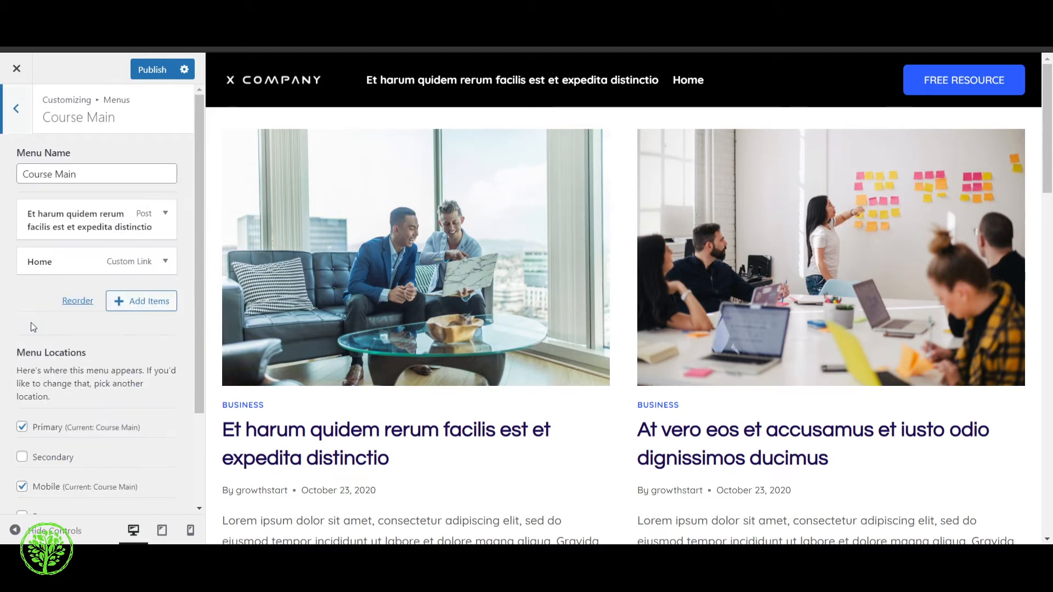
click(165, 214)
drag(29, 273, 205, 276)
text(Post)
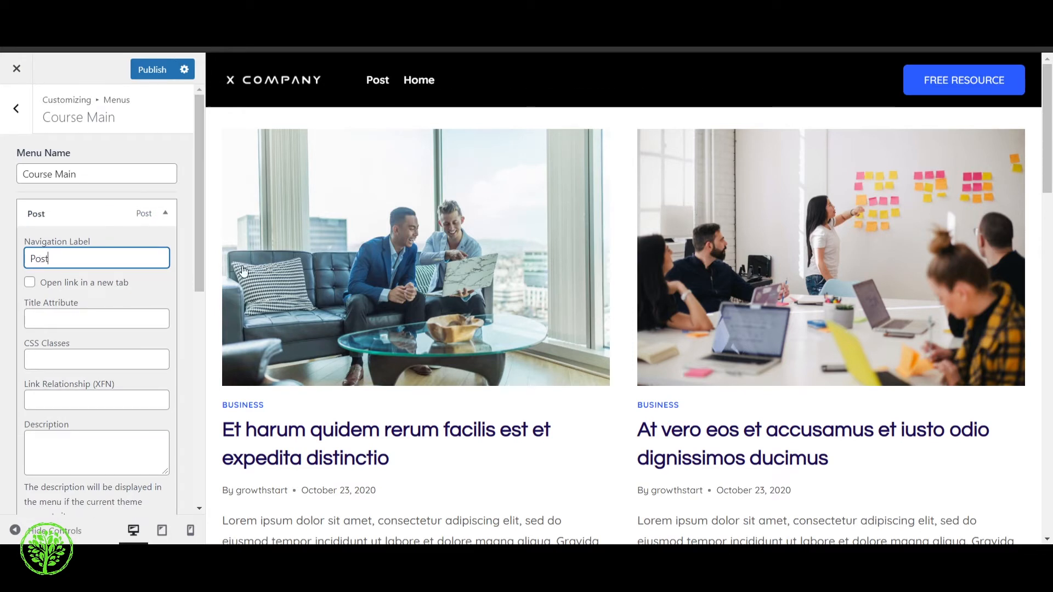
click(71, 148)
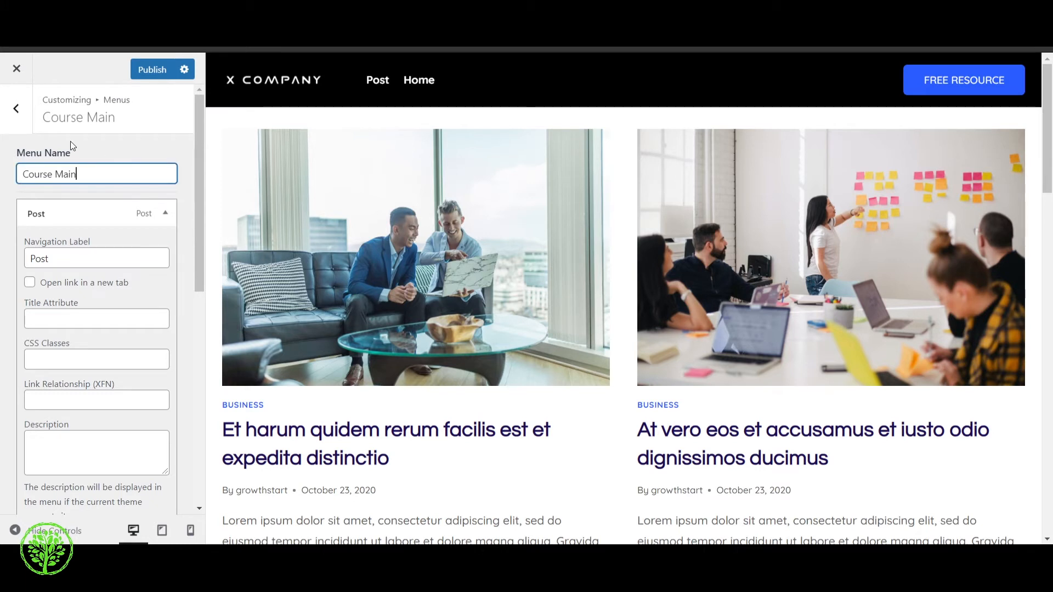
Return to the header builder and move Primary Navigation to the right end of the header's bottom row
click(17, 110)
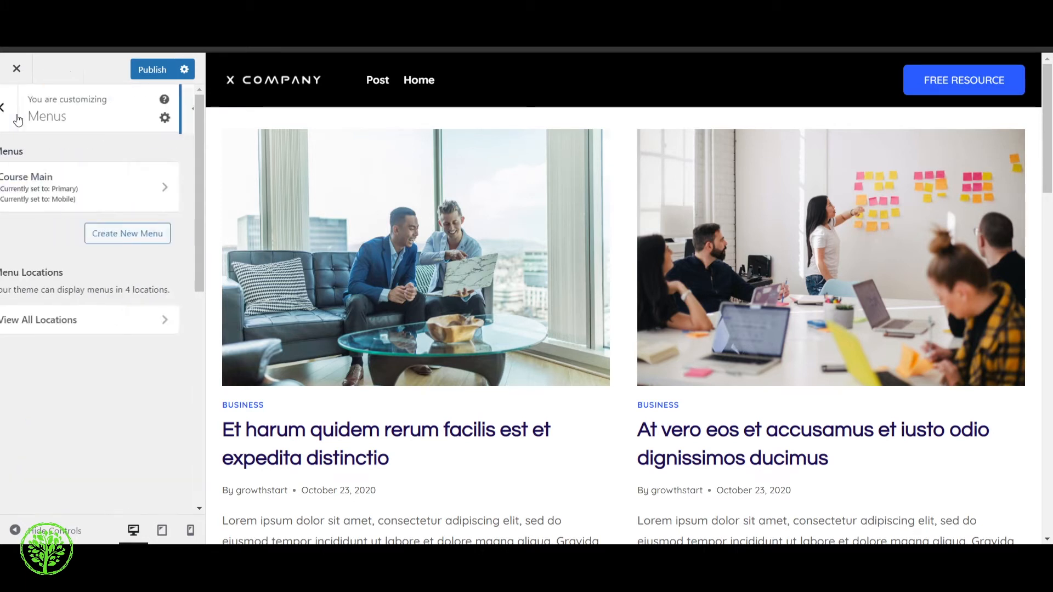
click(16, 109)
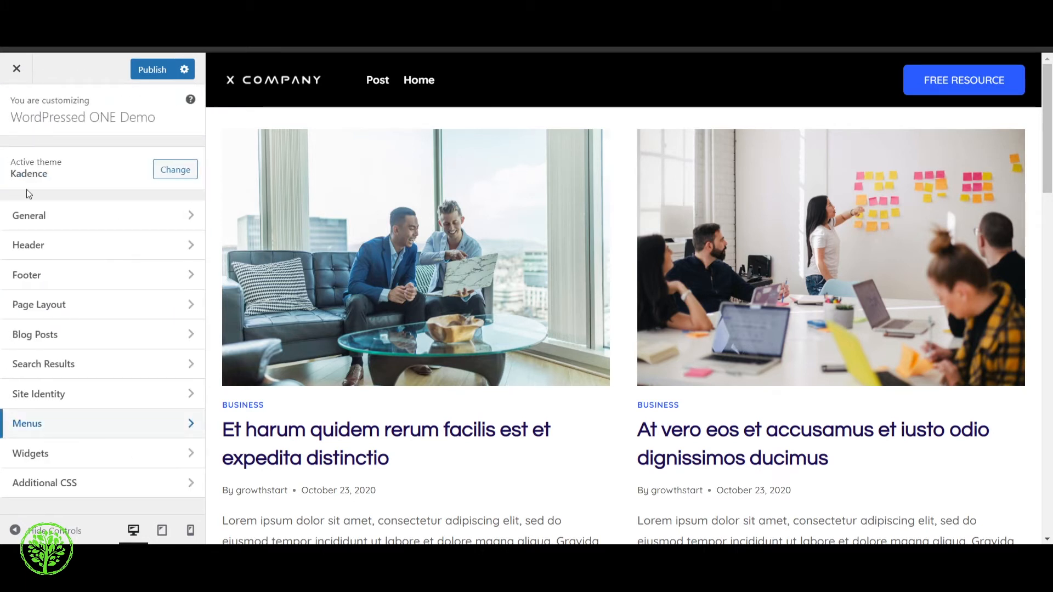
click(60, 256)
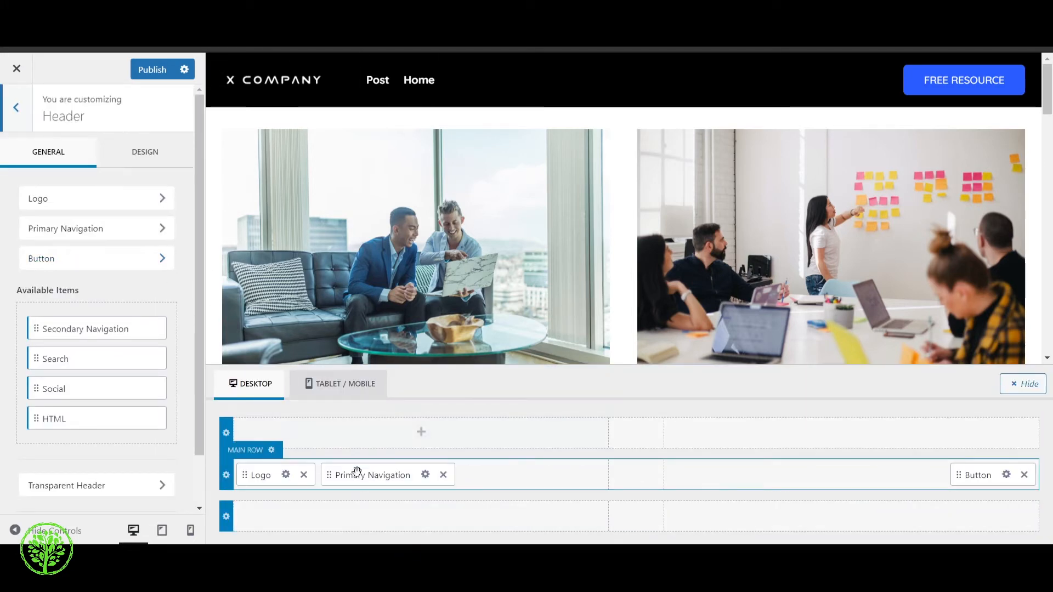
drag(364, 475, 877, 472)
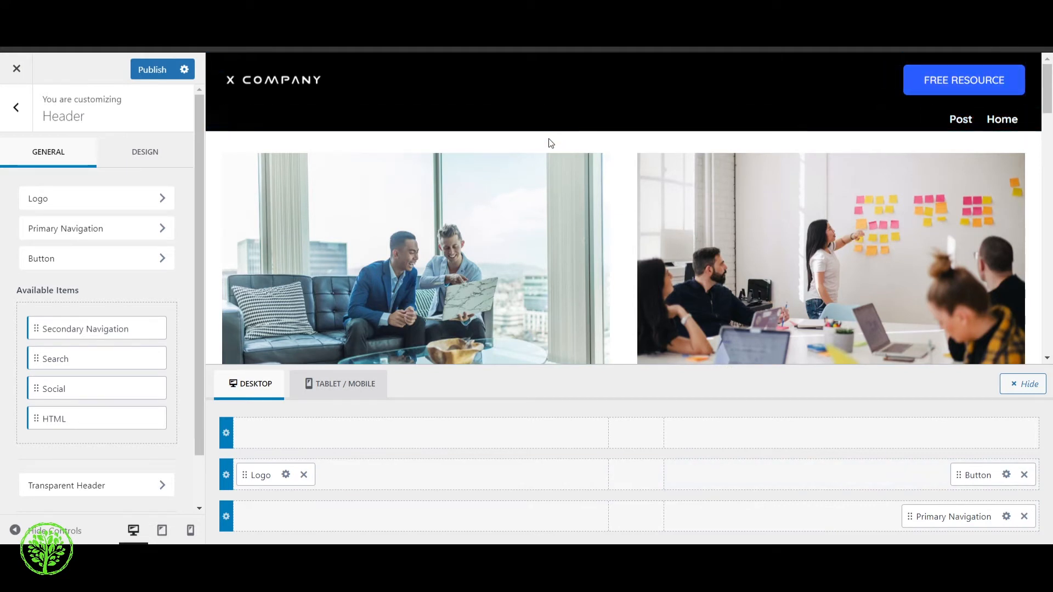
Try the sticky header set to No, check it by scrolling the page, and restore "Yes - Only Main Row"
click(162, 152)
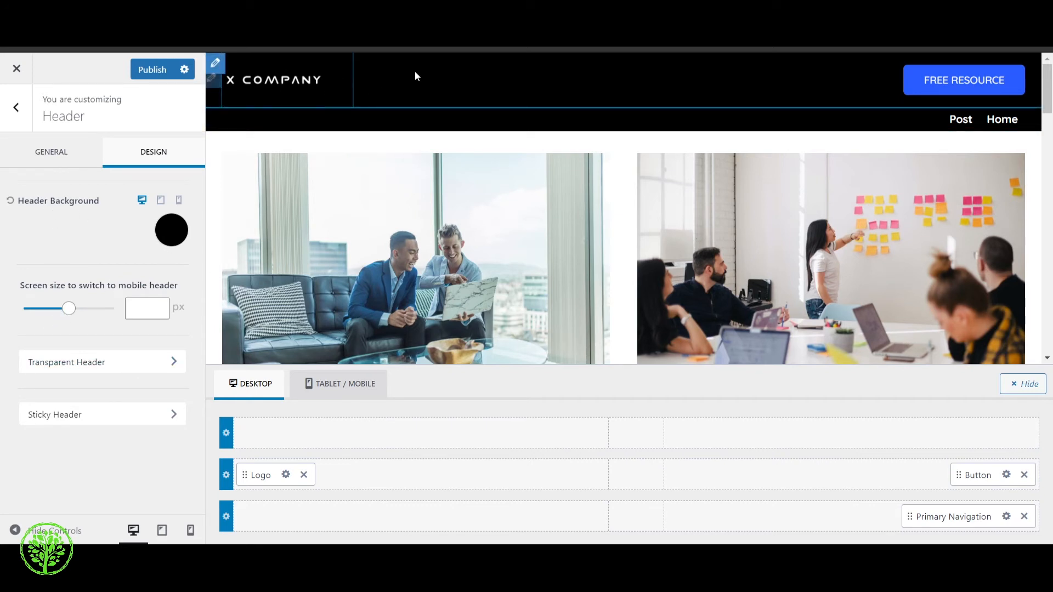
click(135, 419)
scroll(429, 105, down, 3)
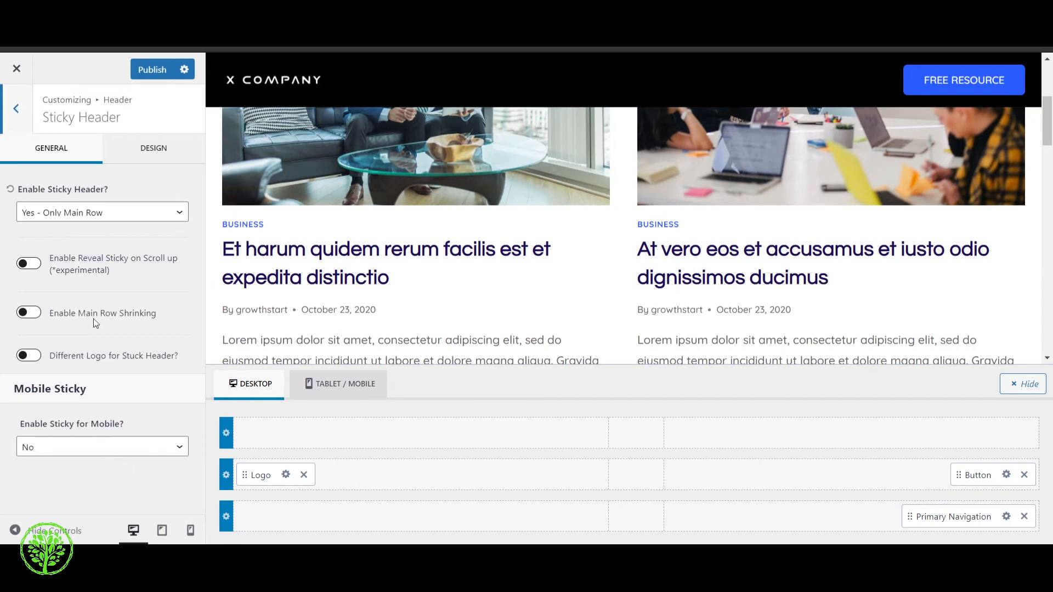
click(98, 226)
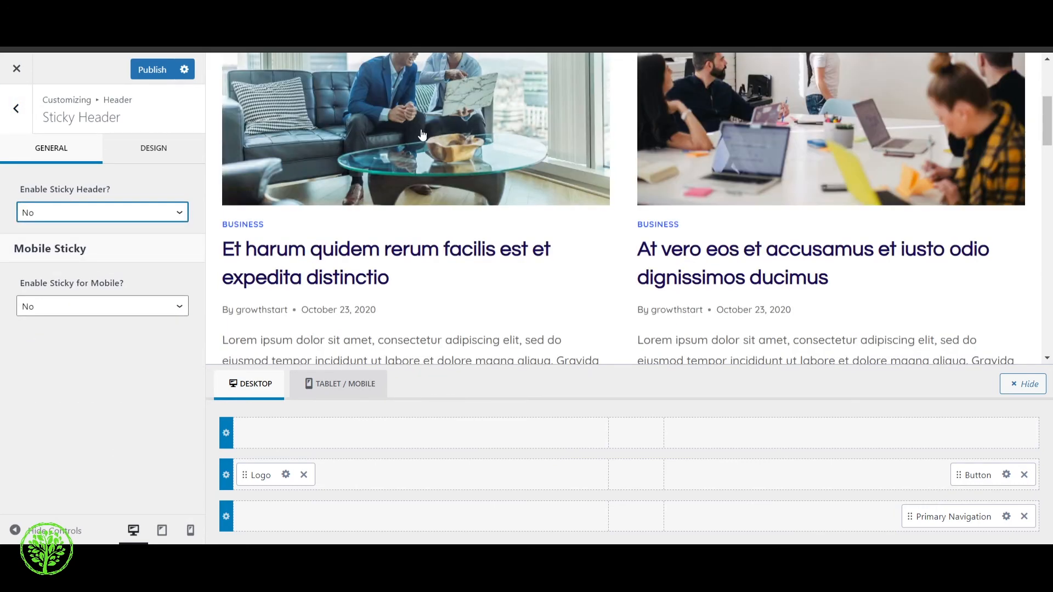
scroll(423, 140, up, 5)
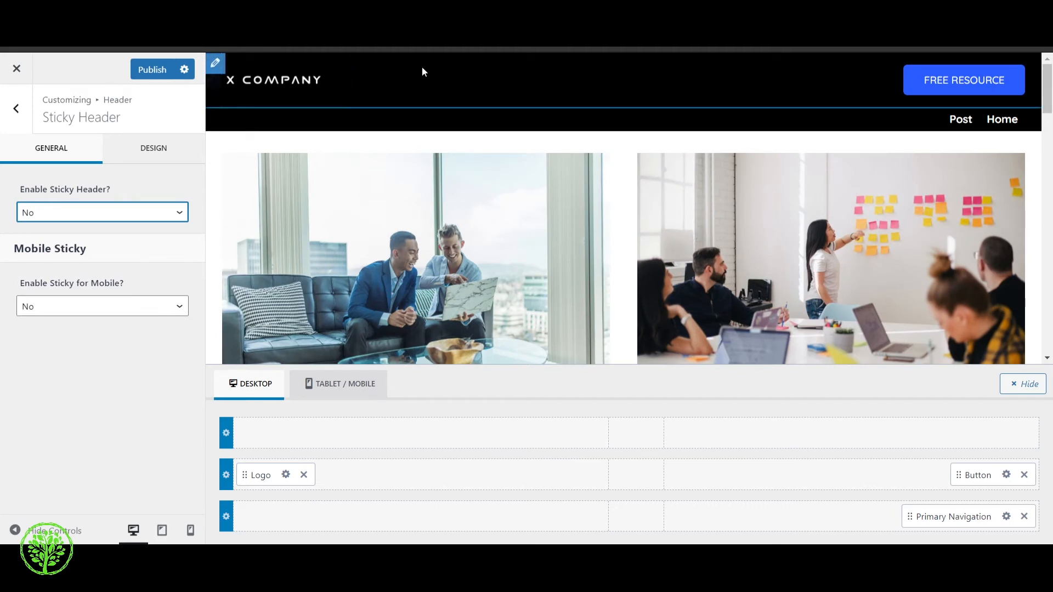
scroll(460, 75, down, 5)
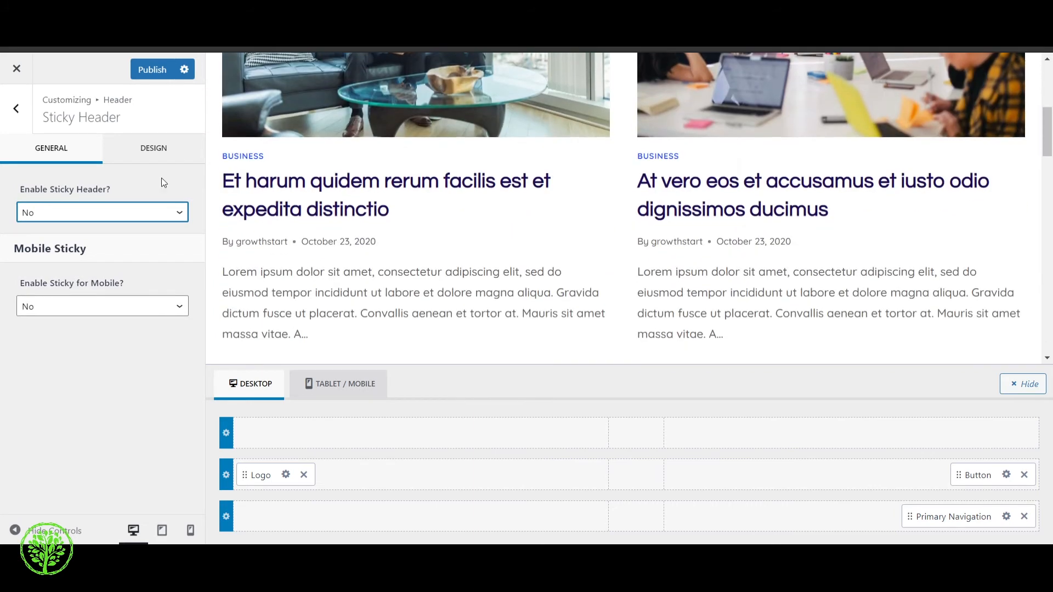
click(96, 246)
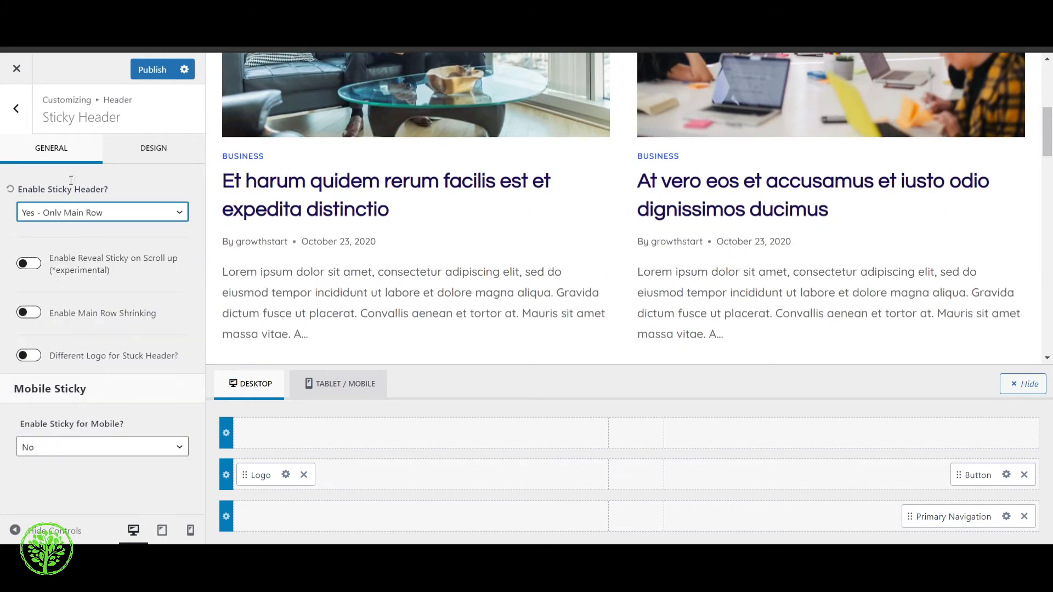
click(20, 128)
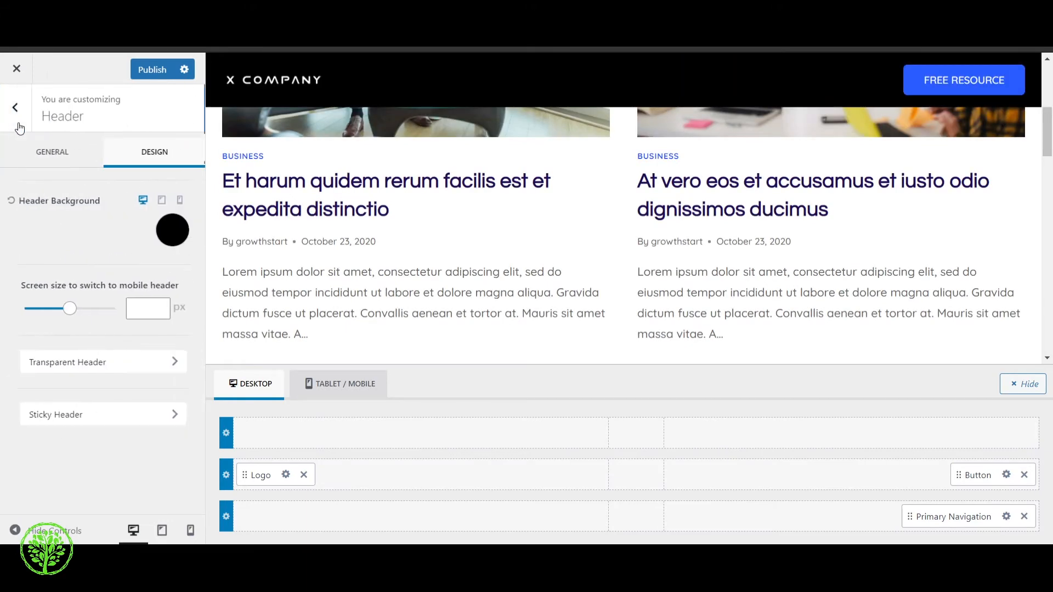
Open the footer's Social element and examine the Facebook item's icon and label options
click(21, 126)
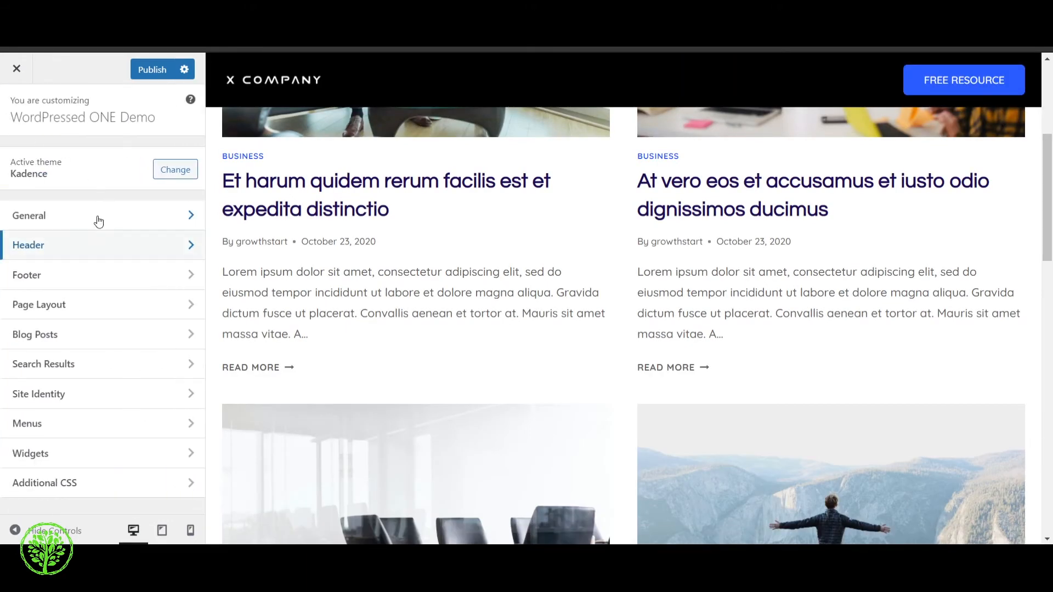
click(96, 275)
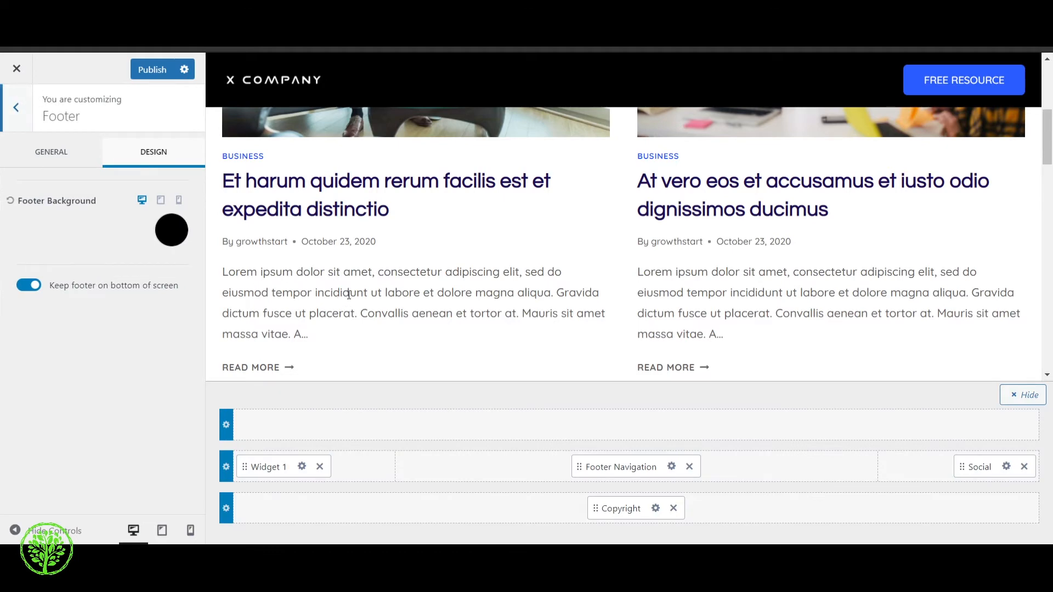
scroll(407, 215, down, 3)
scroll(479, 357, down, 10)
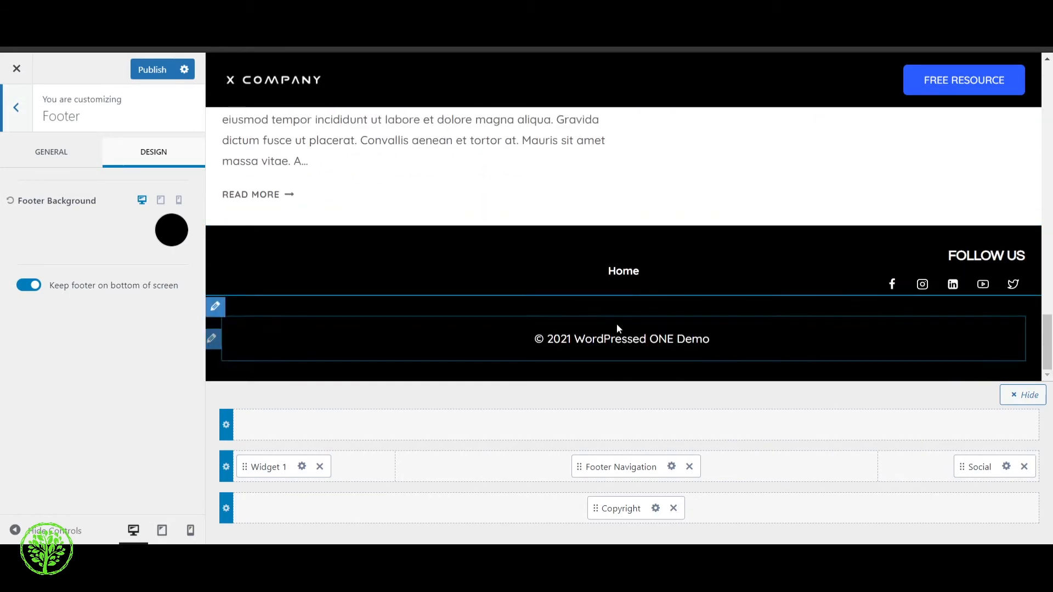
click(1006, 466)
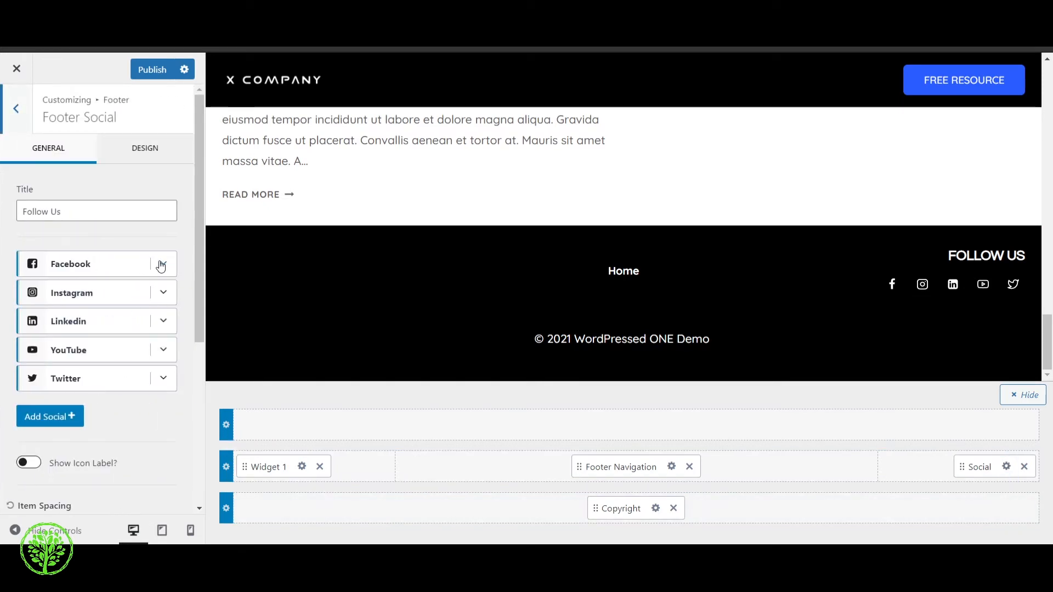
click(163, 265)
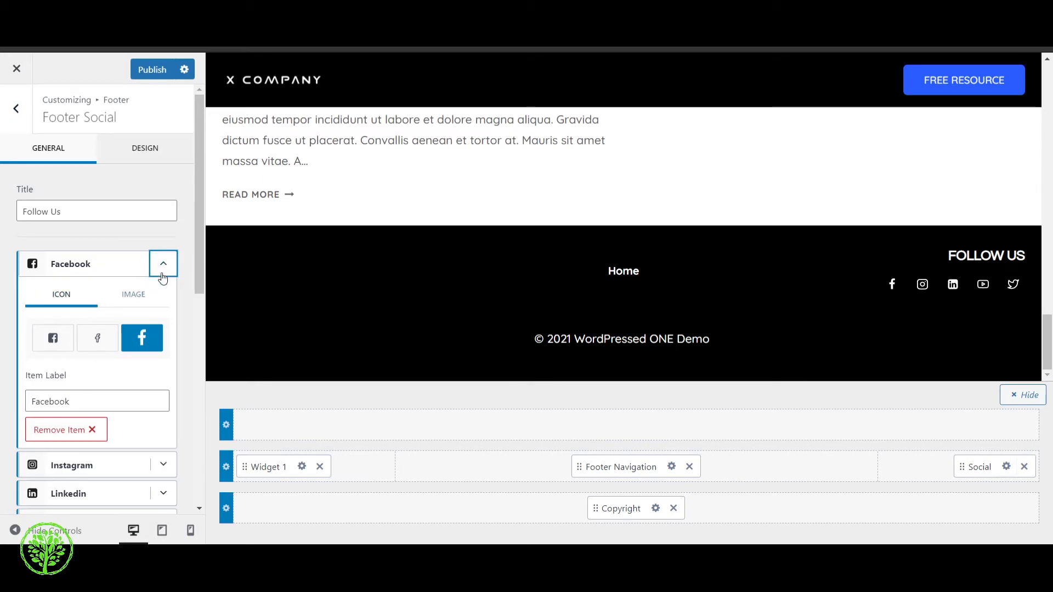
click(162, 267)
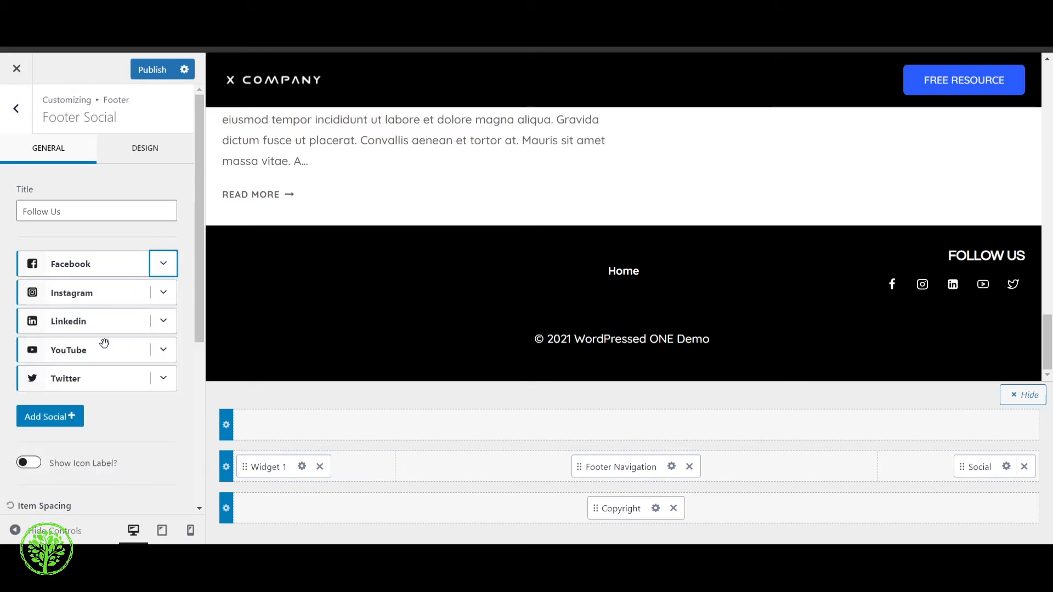
Try showing the icon labels on the footer's social items and turn them off again
scroll(104, 343, down, 5)
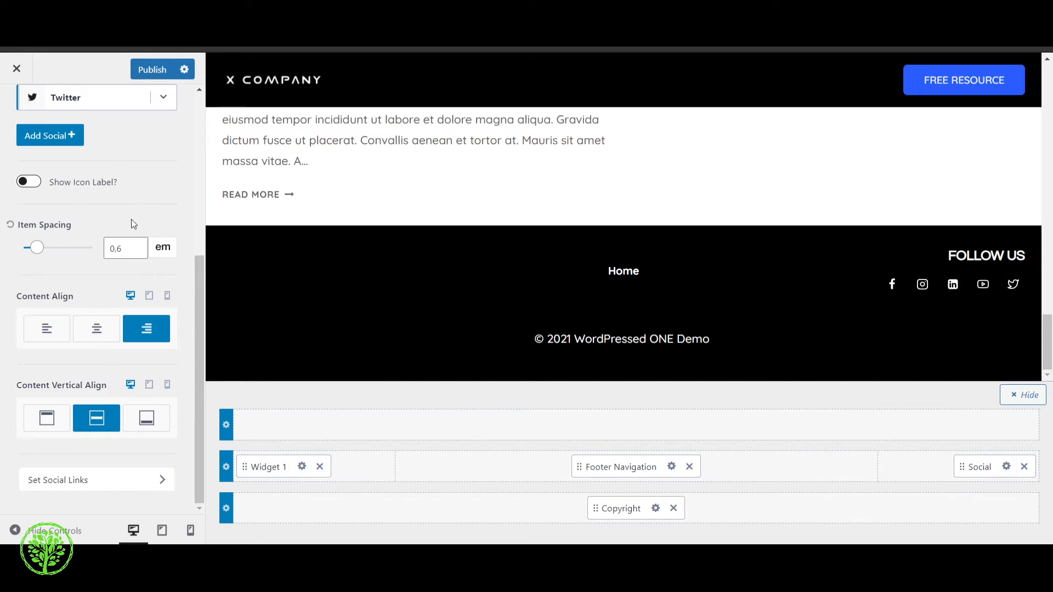
scroll(132, 224, up, 3)
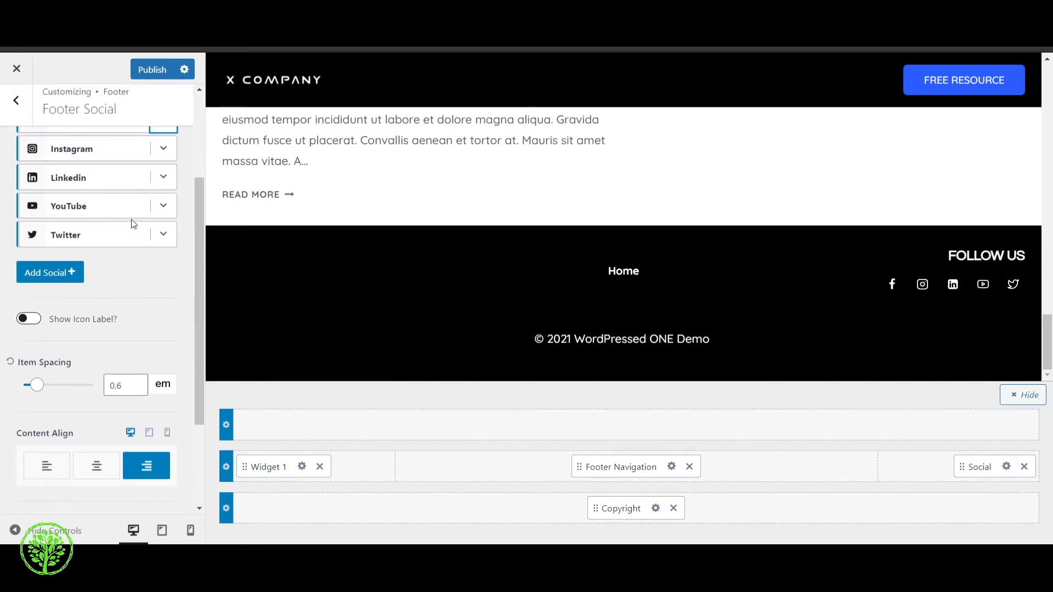
click(32, 321)
click(32, 321)
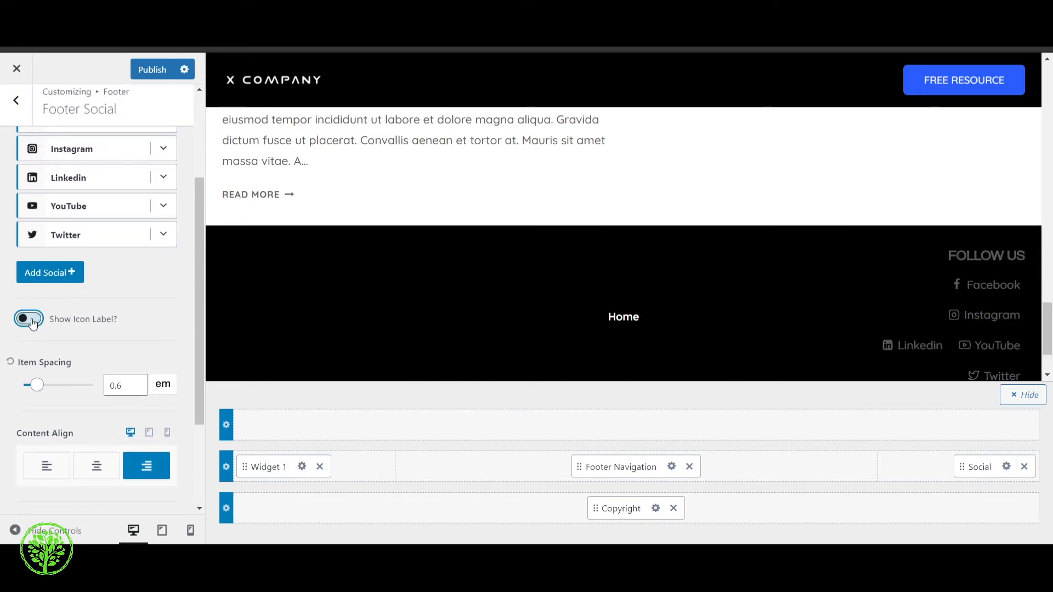
scroll(66, 247, up, 3)
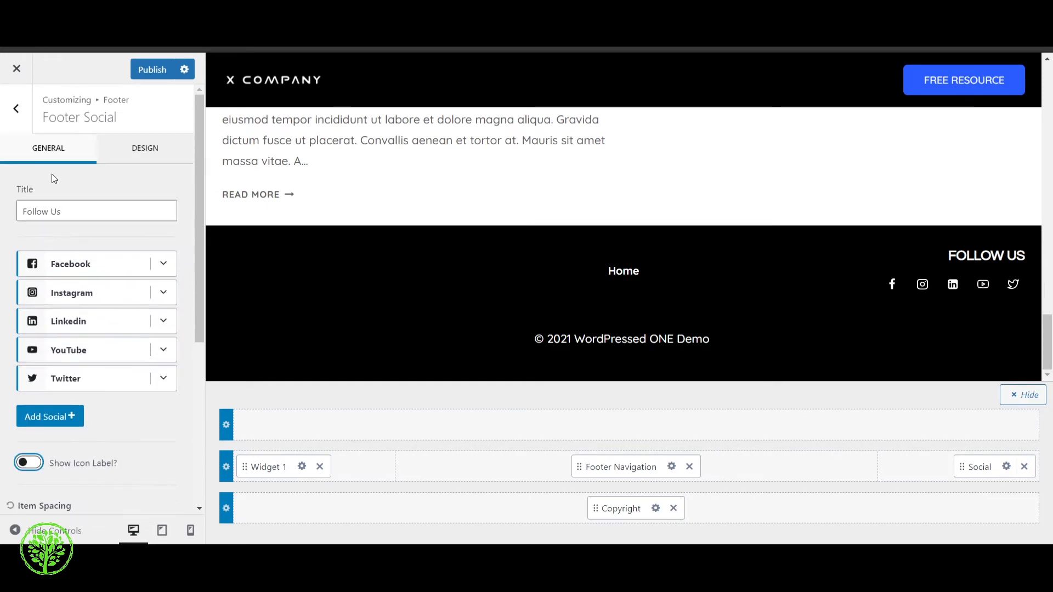
Leave the footer settings, reopen the footer's Social element and bring up its design settings
click(22, 112)
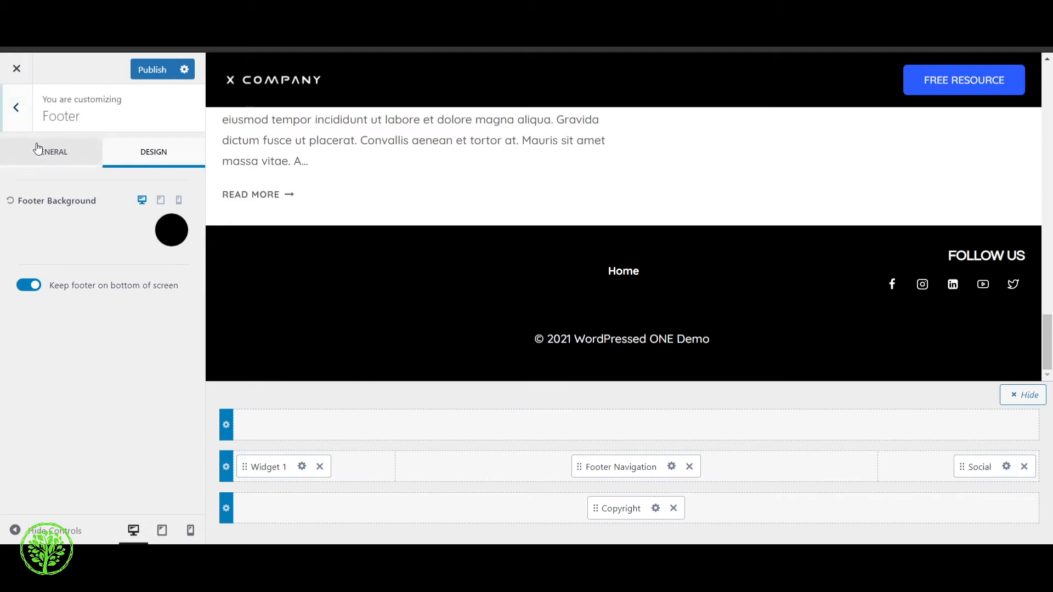
click(15, 107)
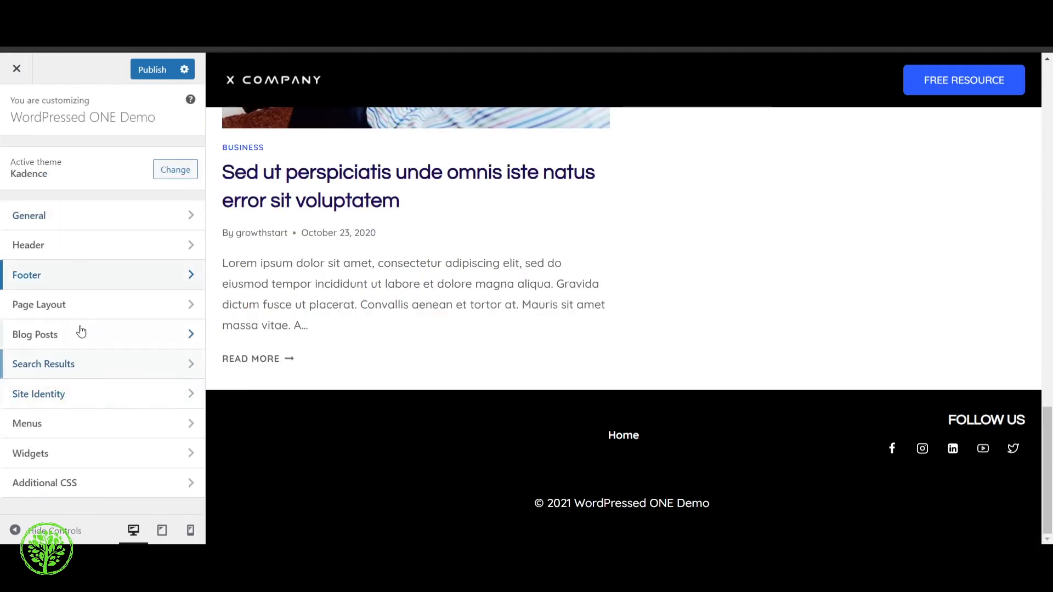
click(105, 284)
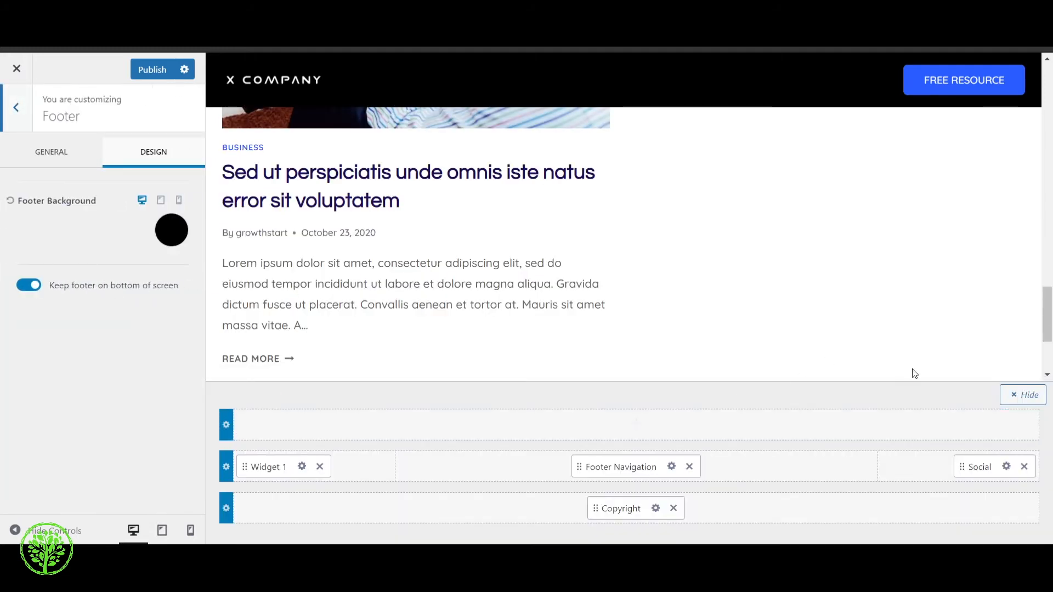
click(1006, 466)
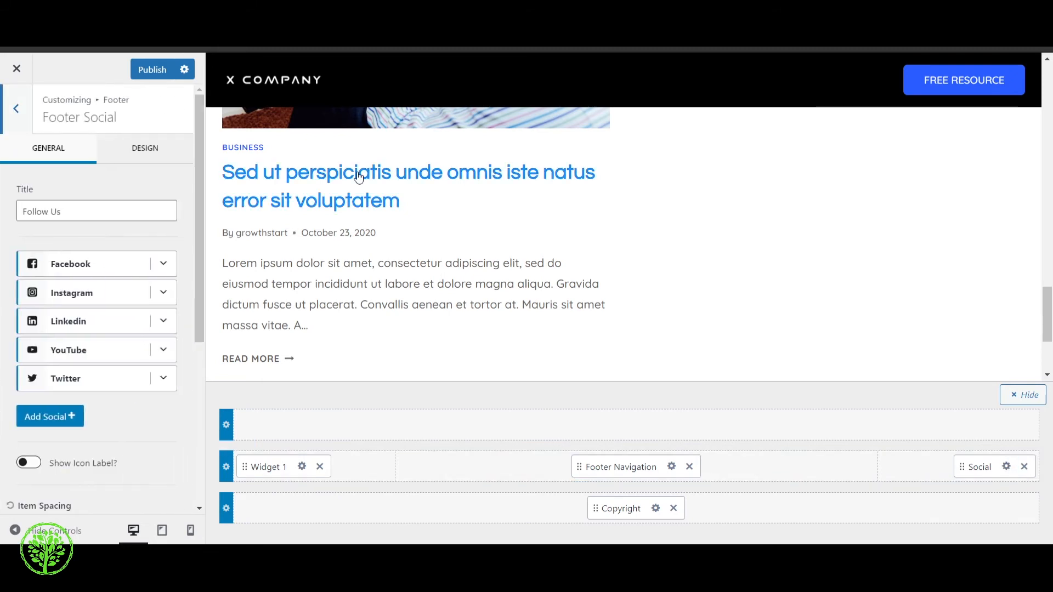
click(145, 153)
scroll(740, 252, down, 3)
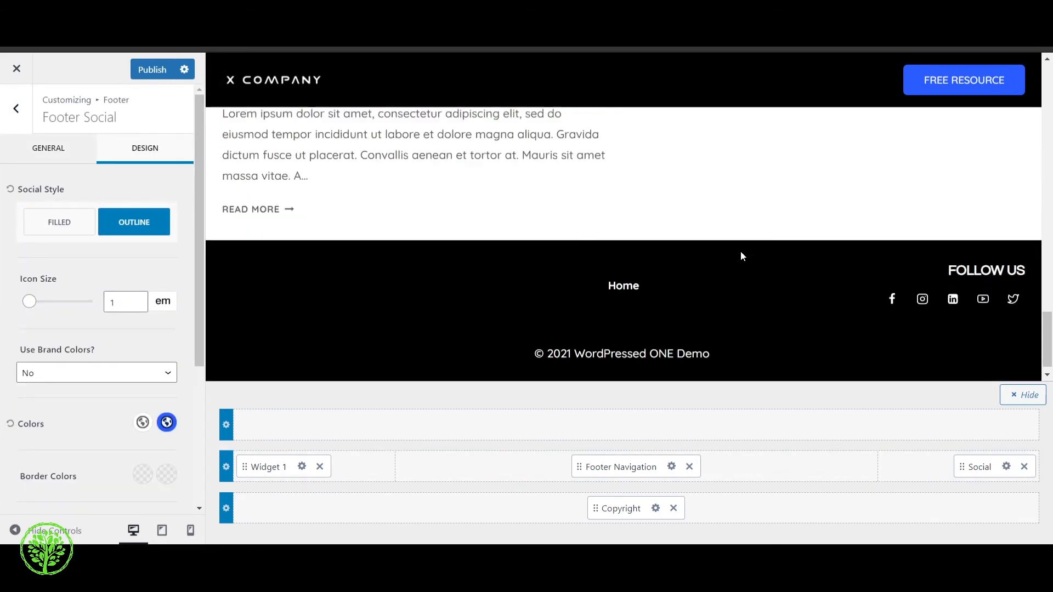
click(65, 154)
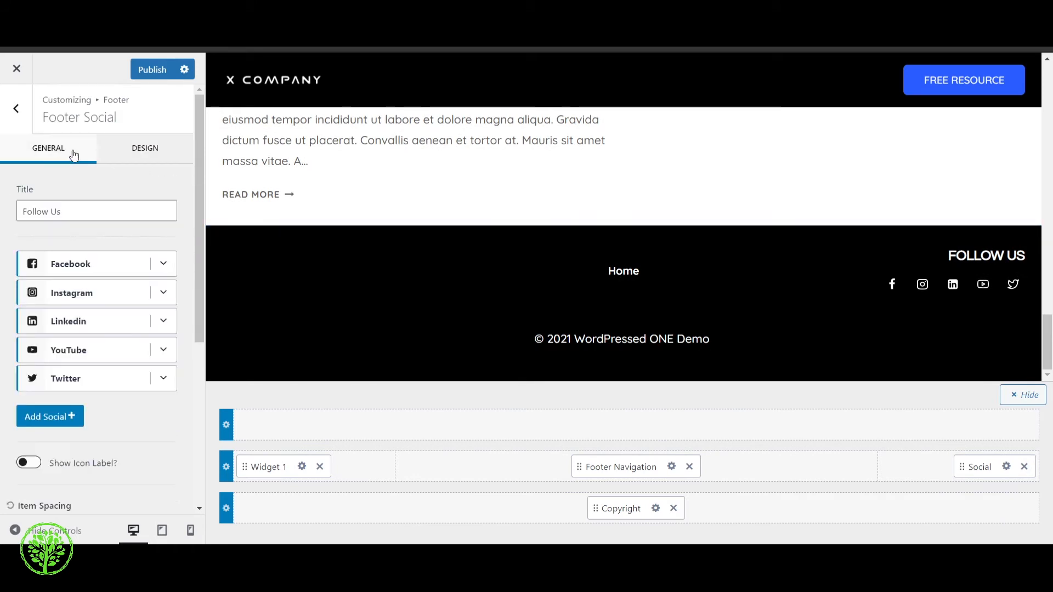
click(147, 149)
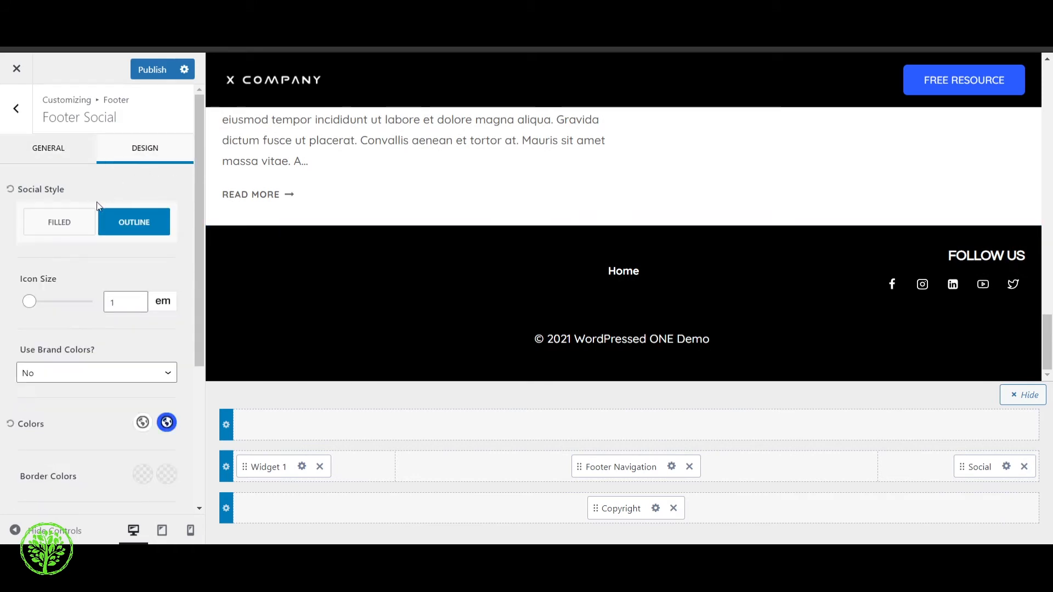
Try the Filled social style, restore Outline, and set the footer social icon size to 0.82 em
click(76, 221)
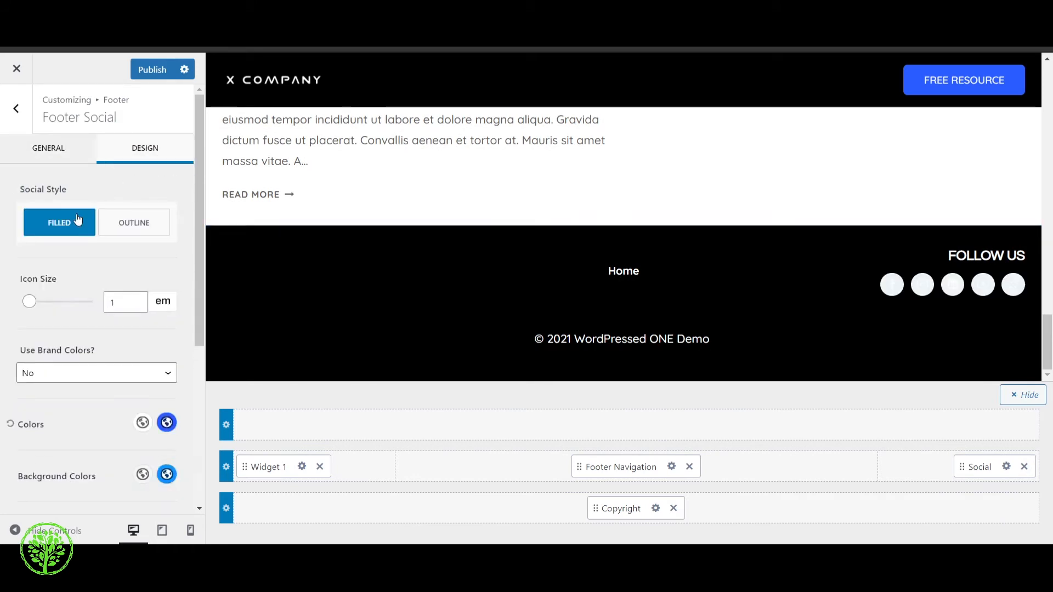
click(133, 222)
drag(39, 310, 29, 312)
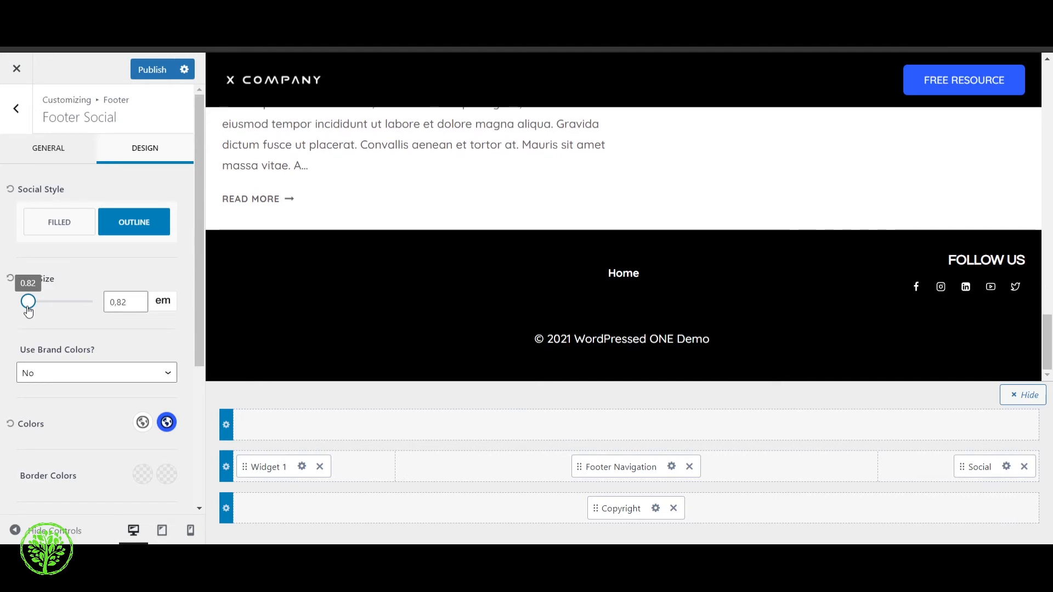
scroll(64, 280, down, 3)
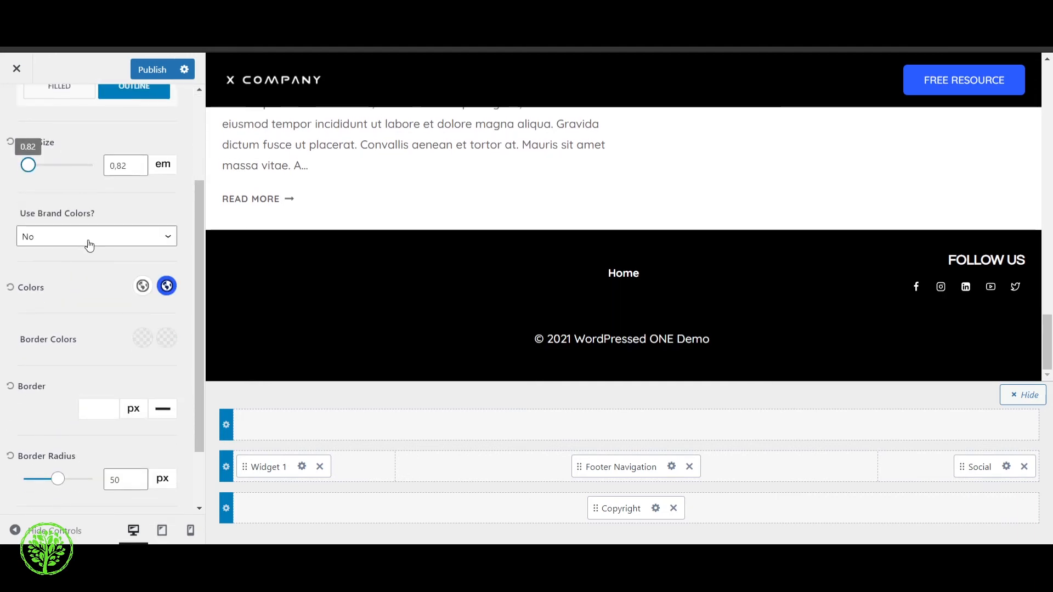
click(106, 245)
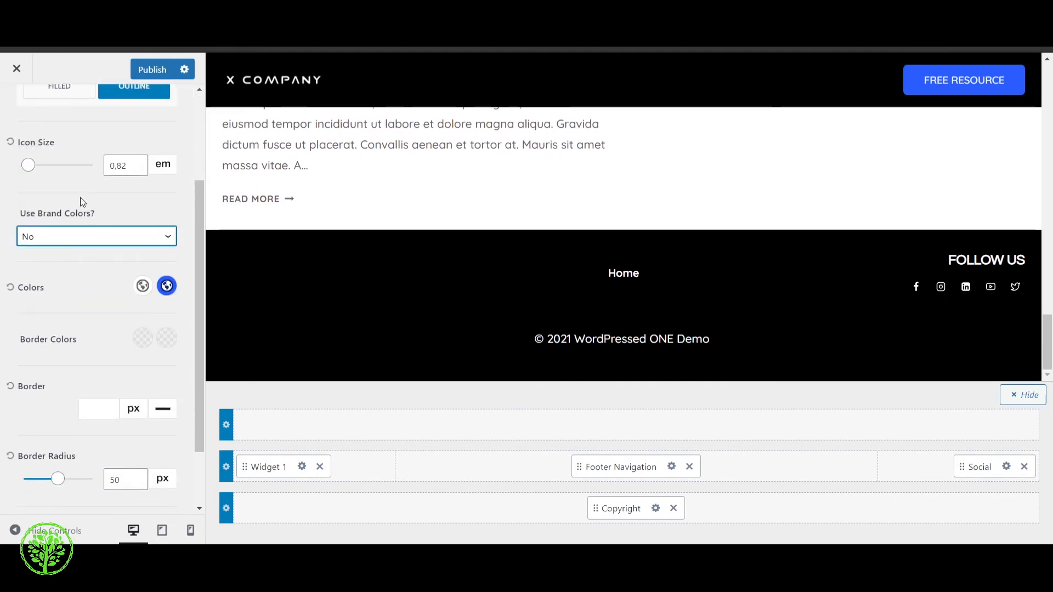
scroll(123, 244, down, 2)
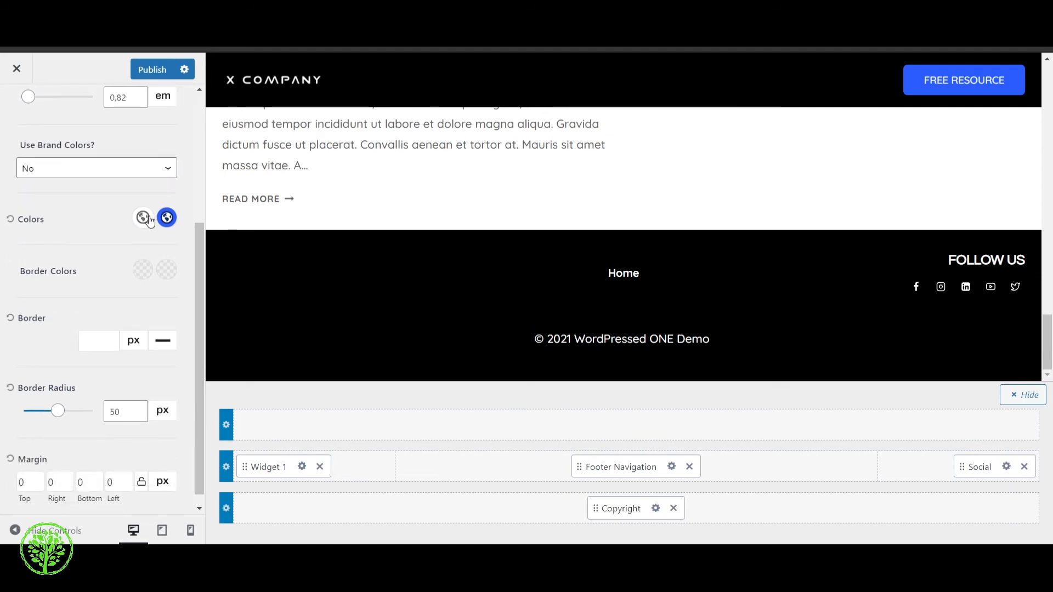
scroll(92, 349, down, 1)
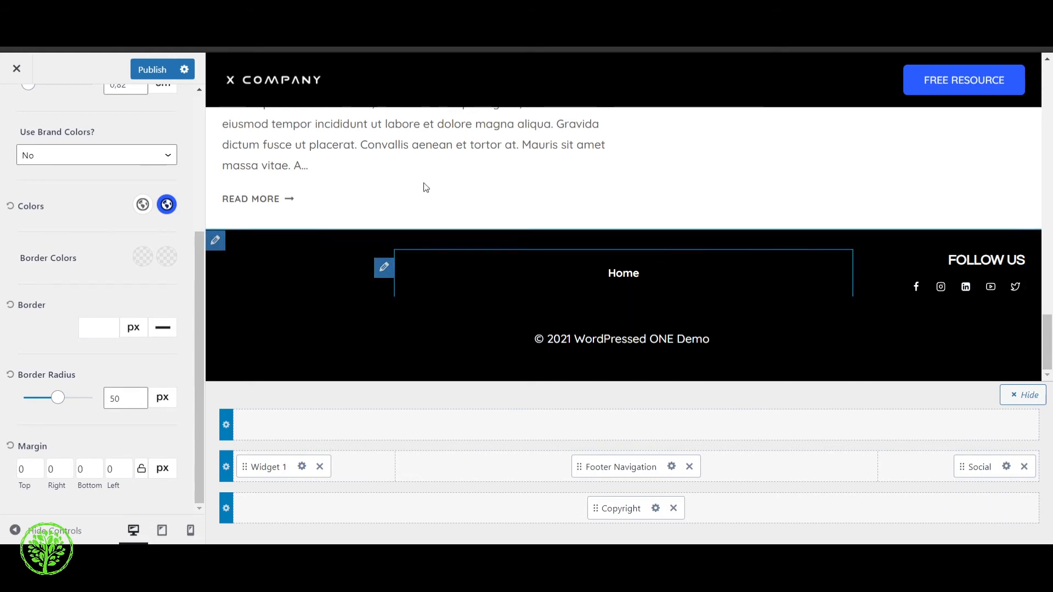
scroll(132, 123, up, 4)
scroll(132, 123, up, 2)
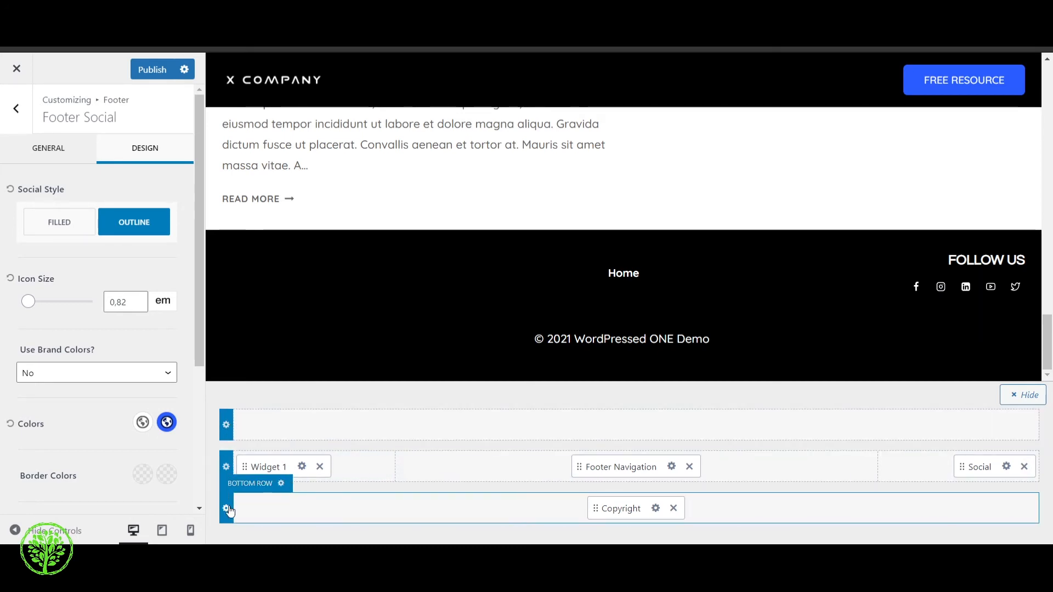
Examine the footer top row's design options, including link style, background and borders, and return to the Footer settings
click(226, 425)
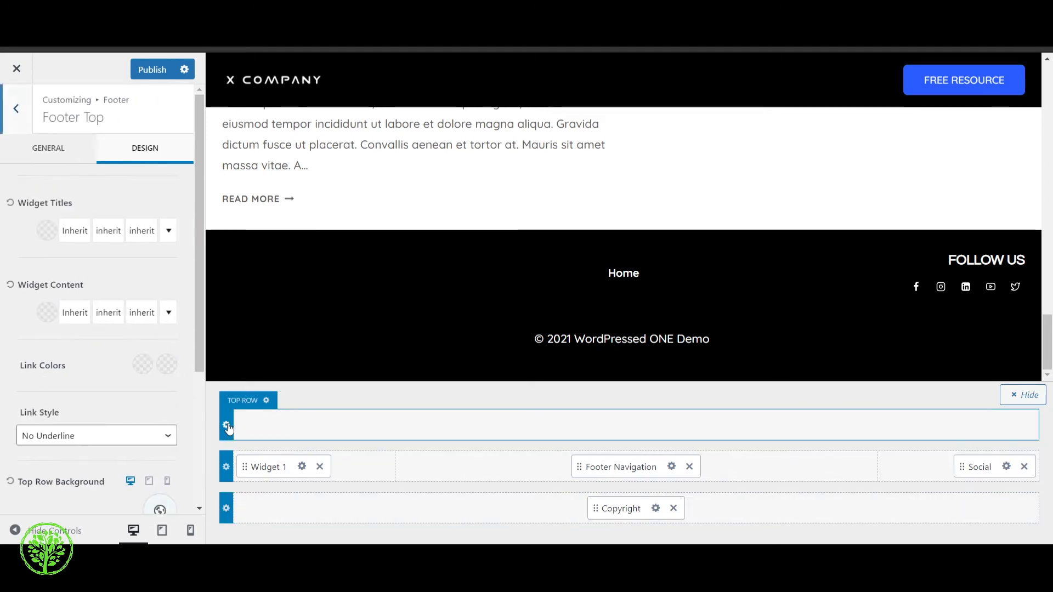
scroll(104, 311, down, 4)
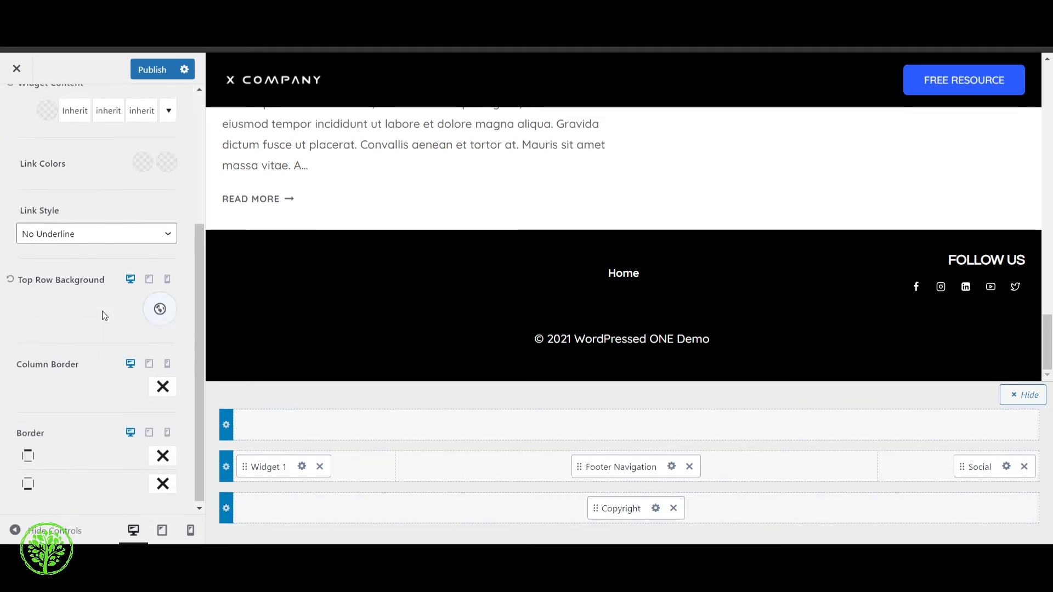
scroll(126, 322, up, 4)
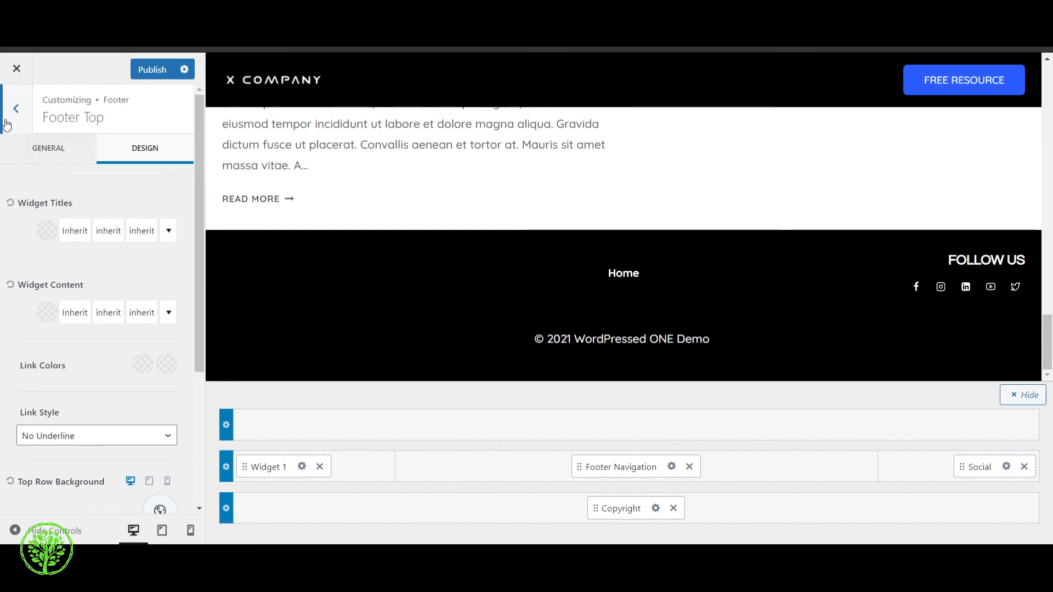
click(16, 111)
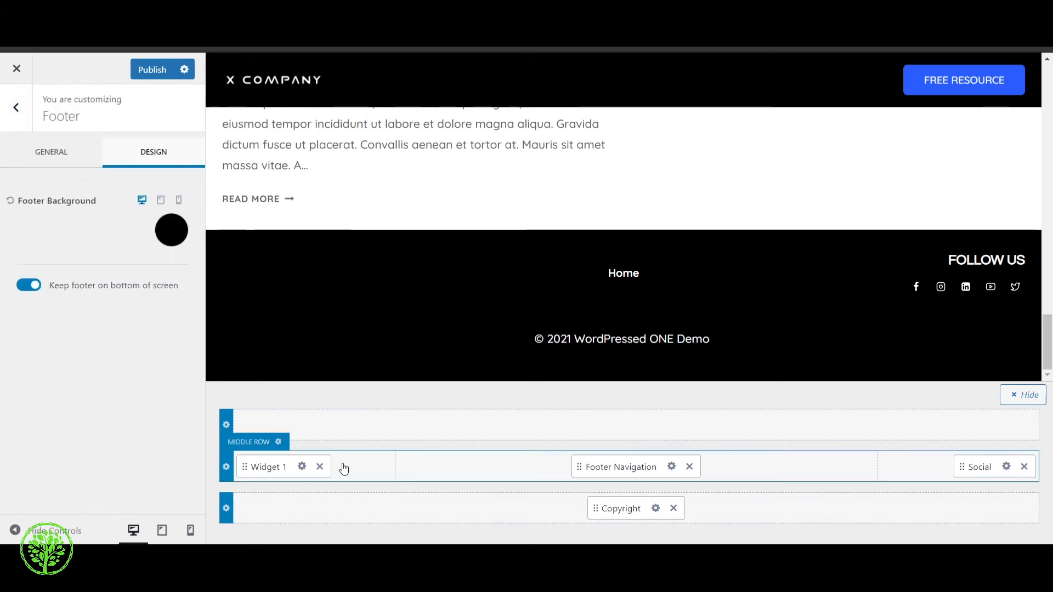
Add Widget 3 to the footer's empty top row and open its settings
click(636, 426)
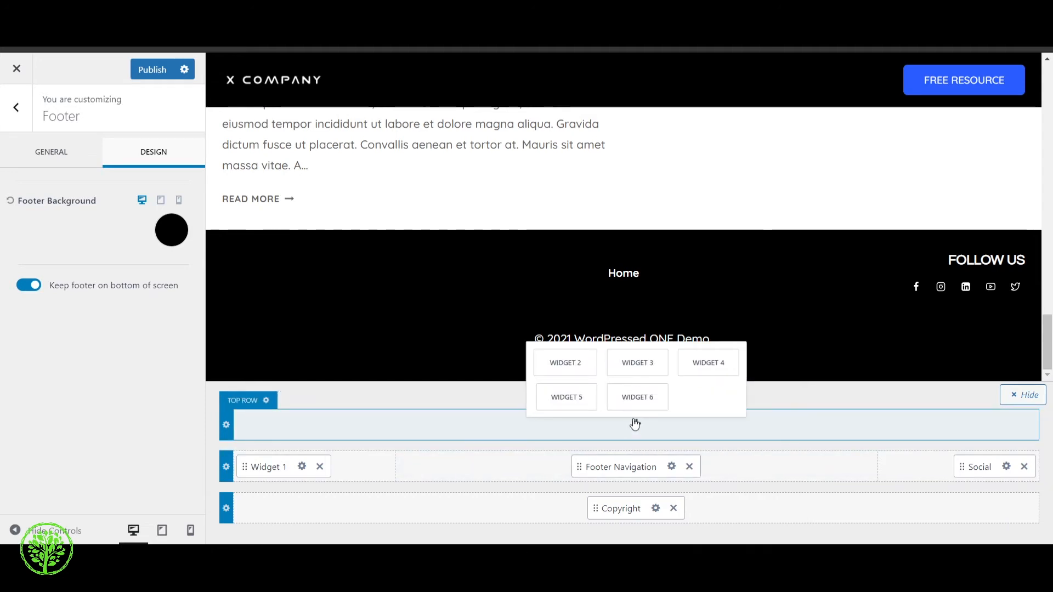
click(637, 363)
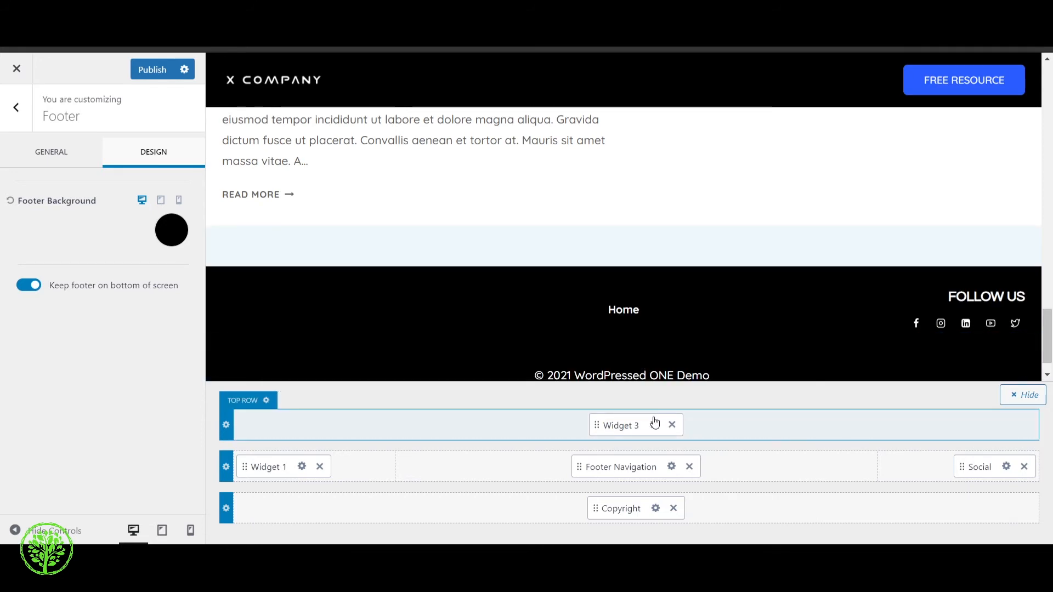
click(653, 428)
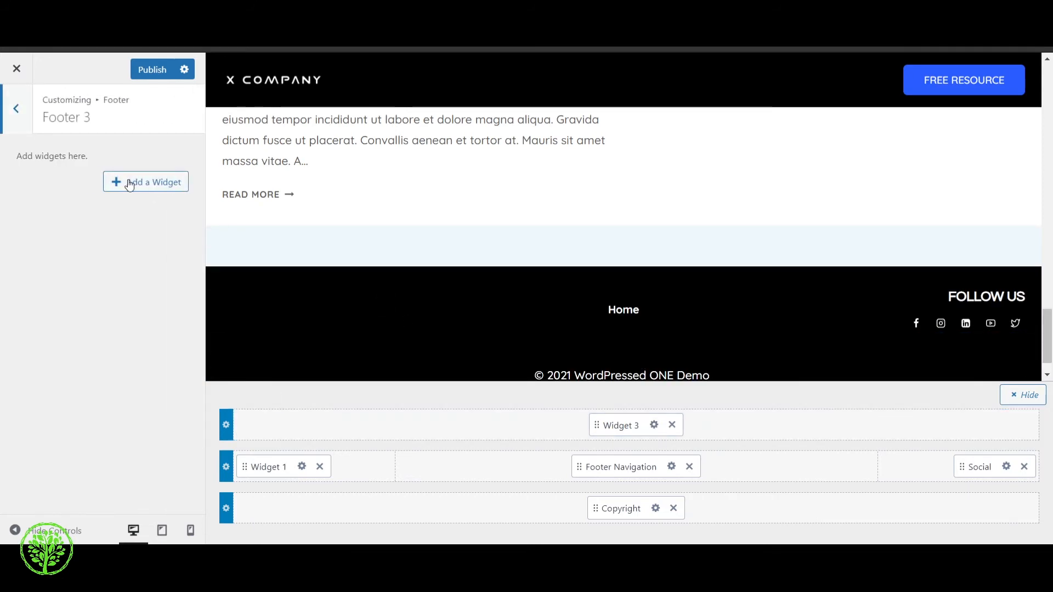
Browse the widget types available for Footer 3, close the list without adding one, and return to the main customizer sections
click(146, 188)
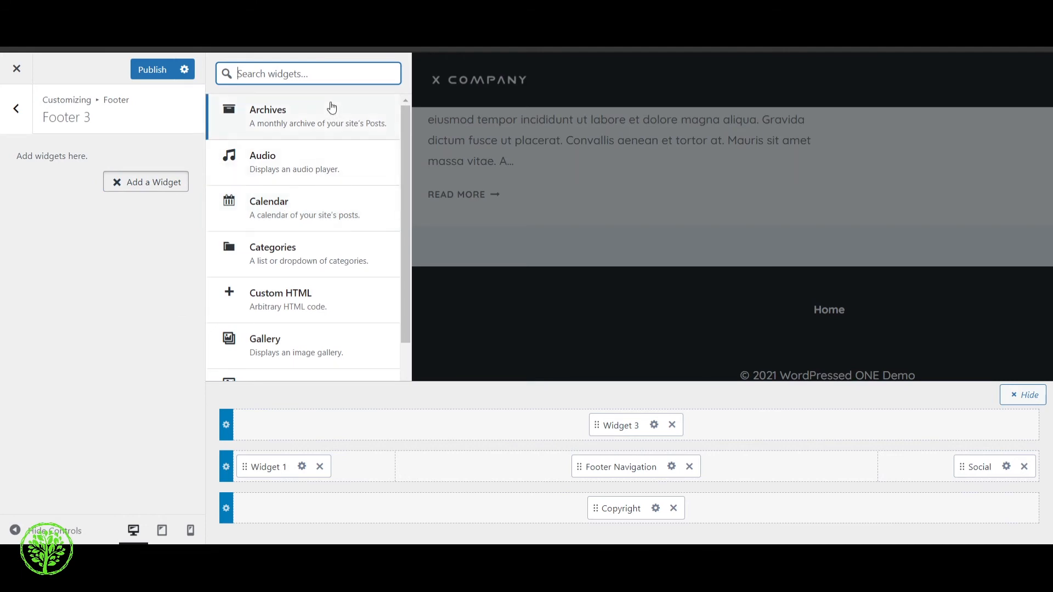
scroll(324, 224, down, 3)
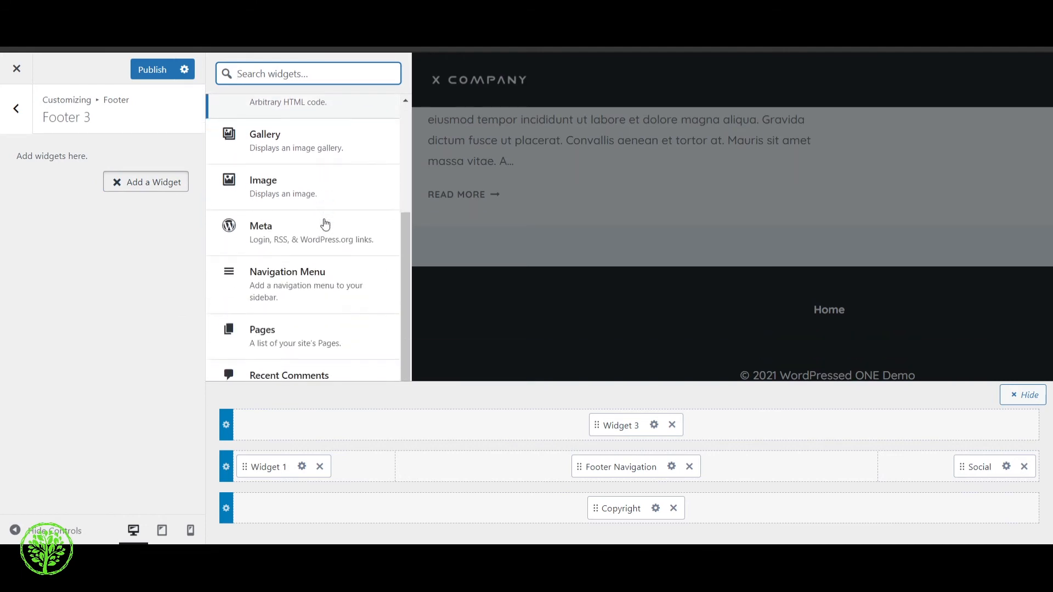
scroll(310, 164, down, 2)
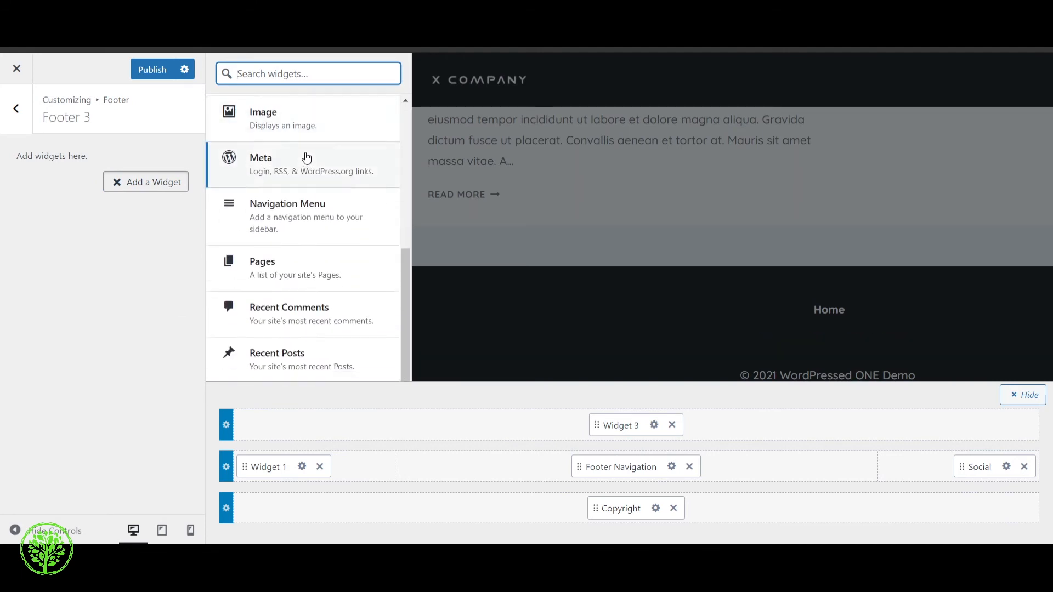
scroll(293, 242, down, 2)
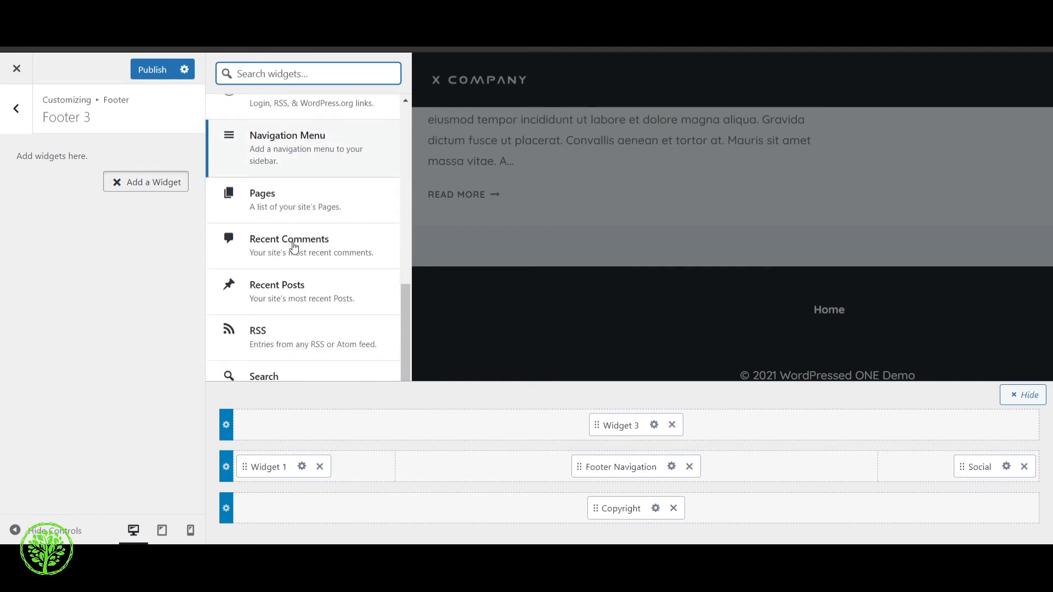
scroll(314, 368, up, 1)
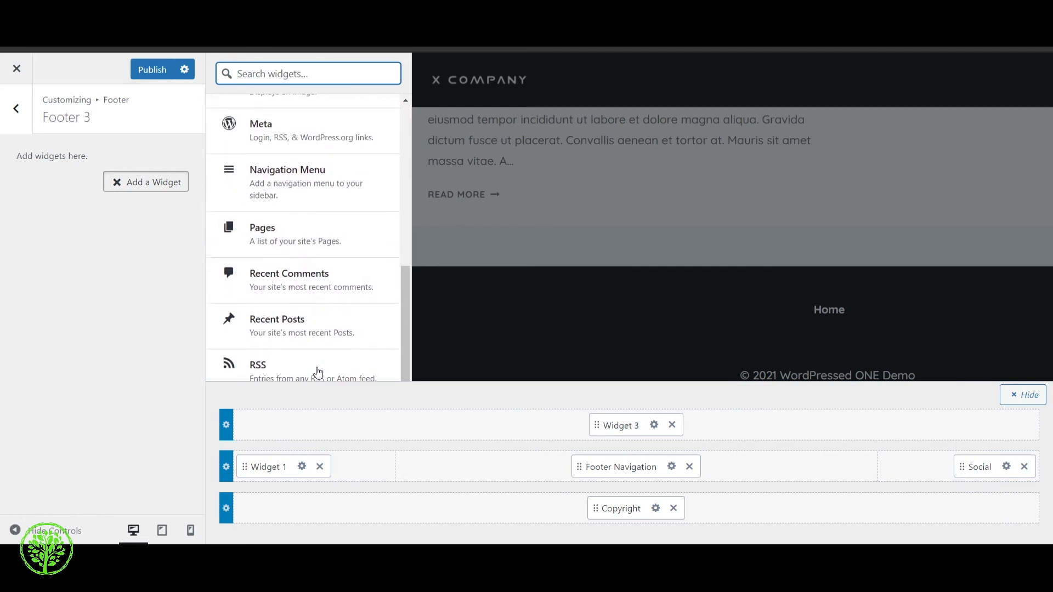
scroll(298, 329, up, 2)
scroll(290, 192, up, 2)
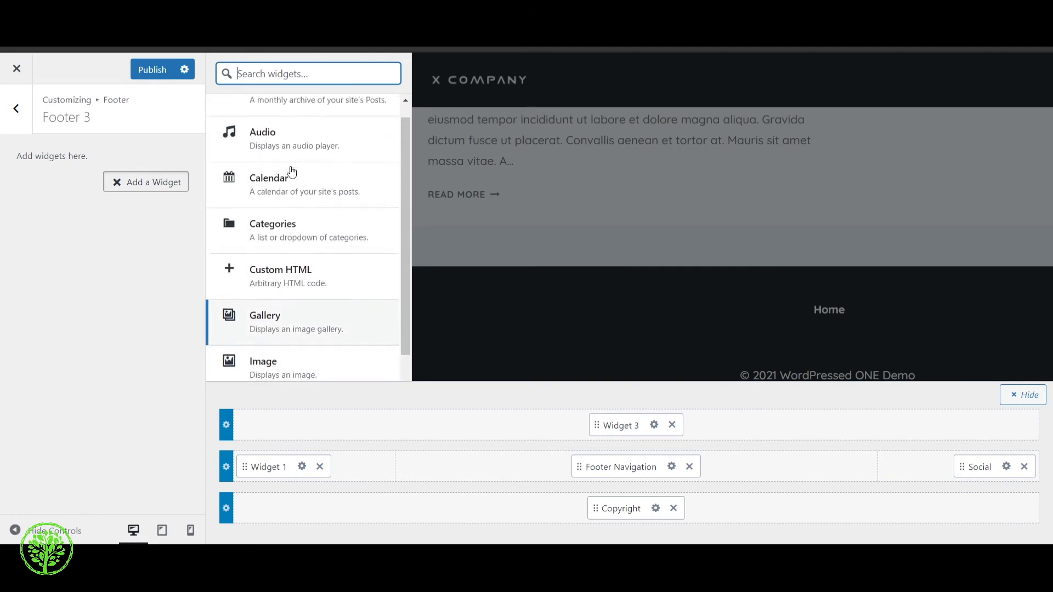
scroll(310, 263, up, 1)
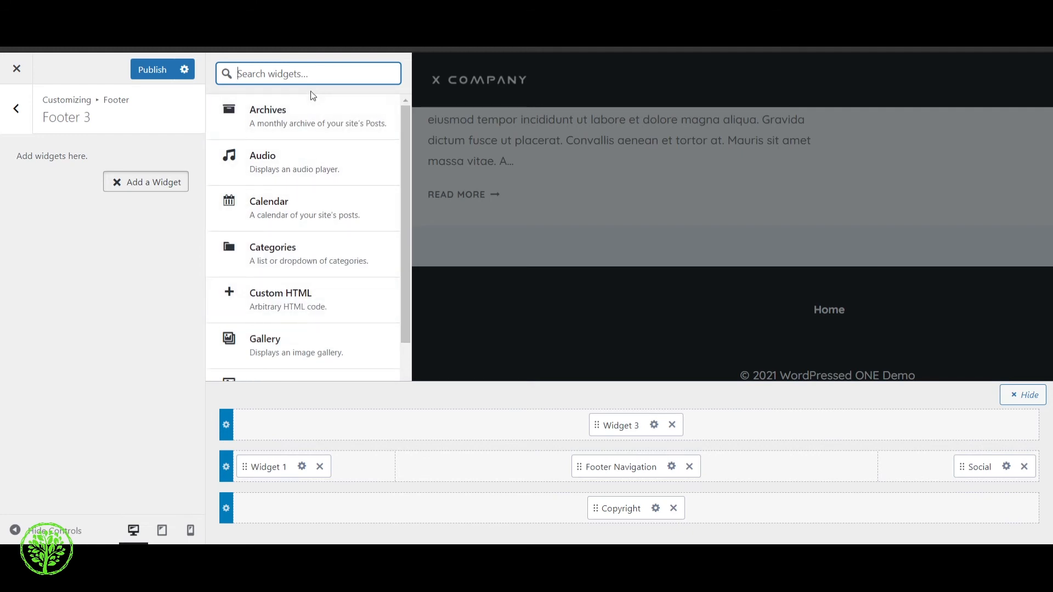
scroll(320, 278, down, 1)
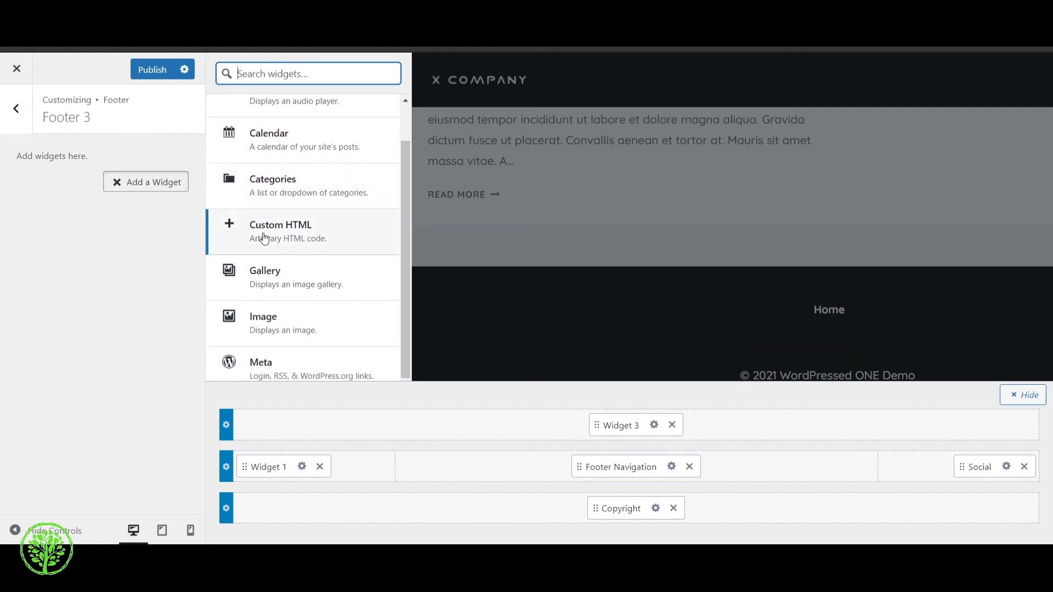
click(126, 302)
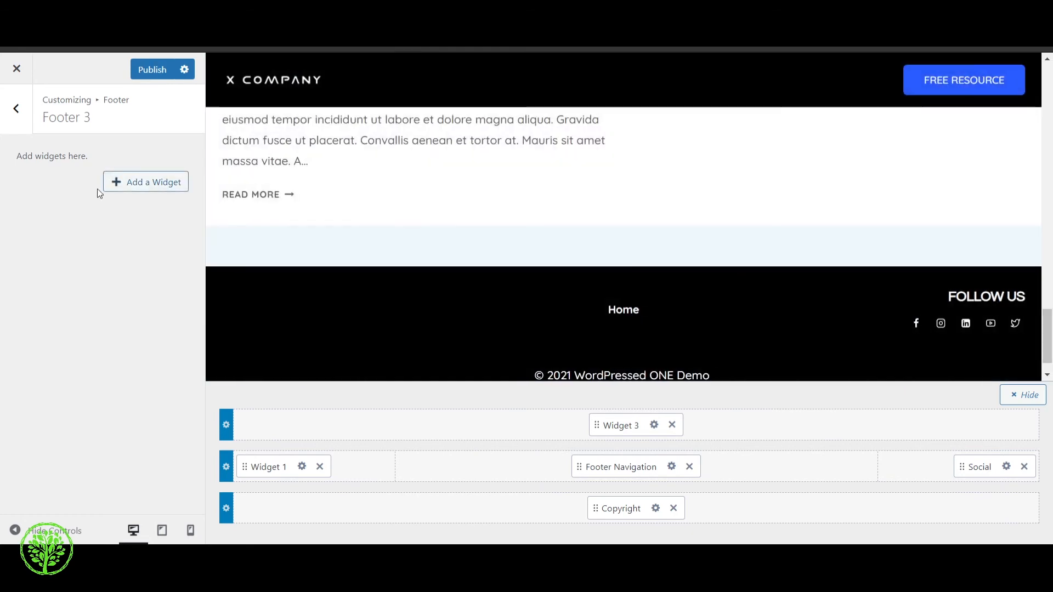
click(25, 118)
click(26, 118)
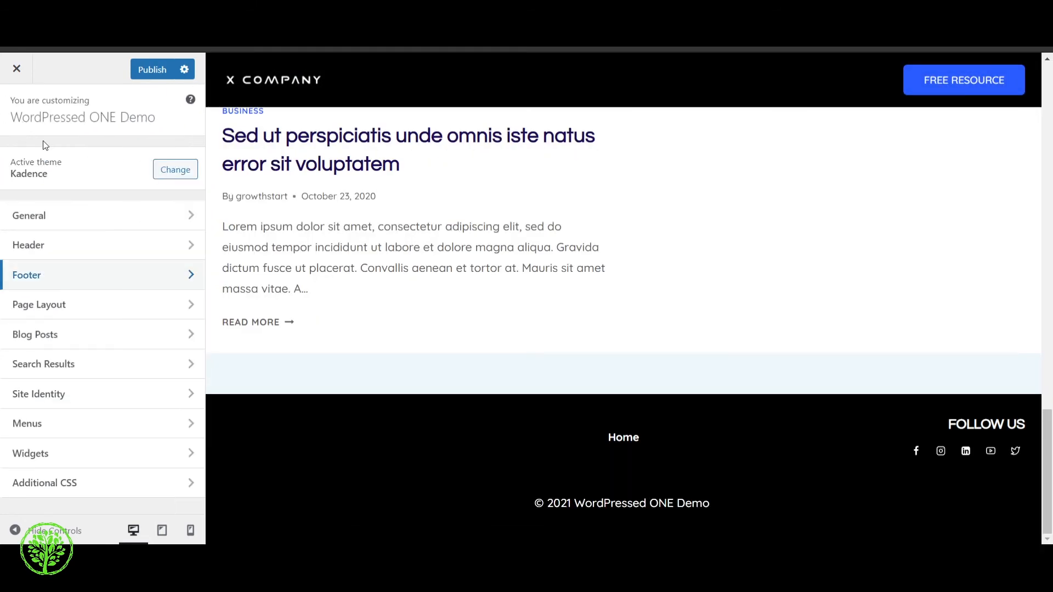
Examine the Page Layout design options for title, breadcrumb, meta fonts and background, and switch to its general options
click(71, 317)
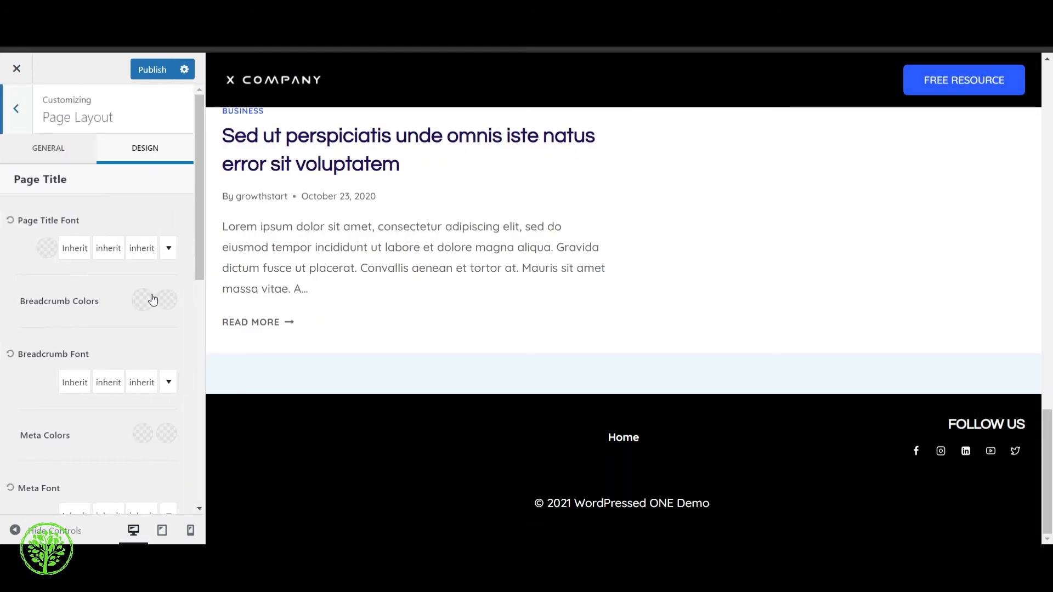
scroll(108, 193, down, 8)
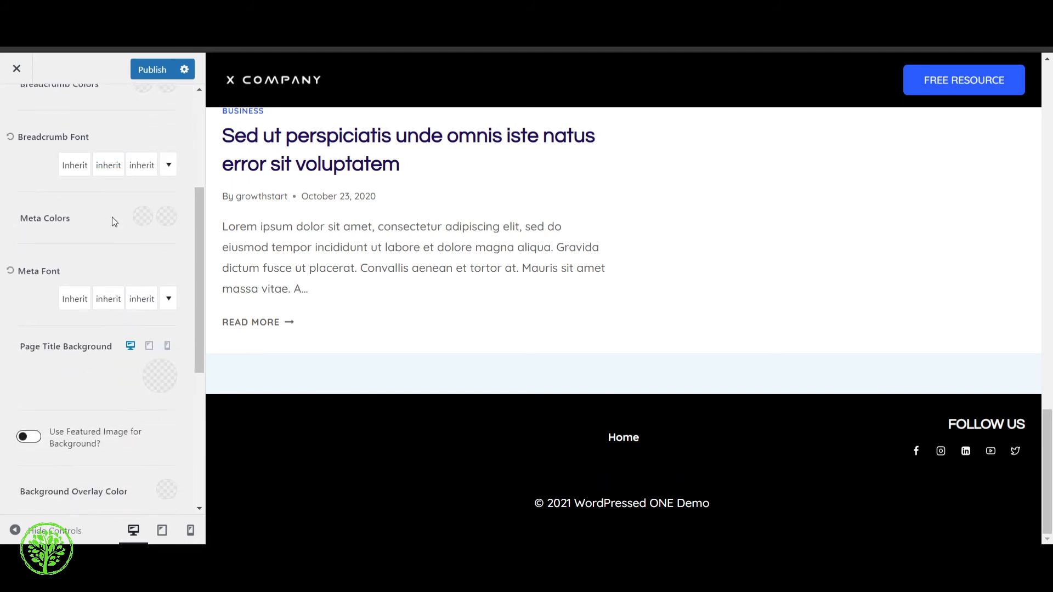
scroll(97, 267, up, 6)
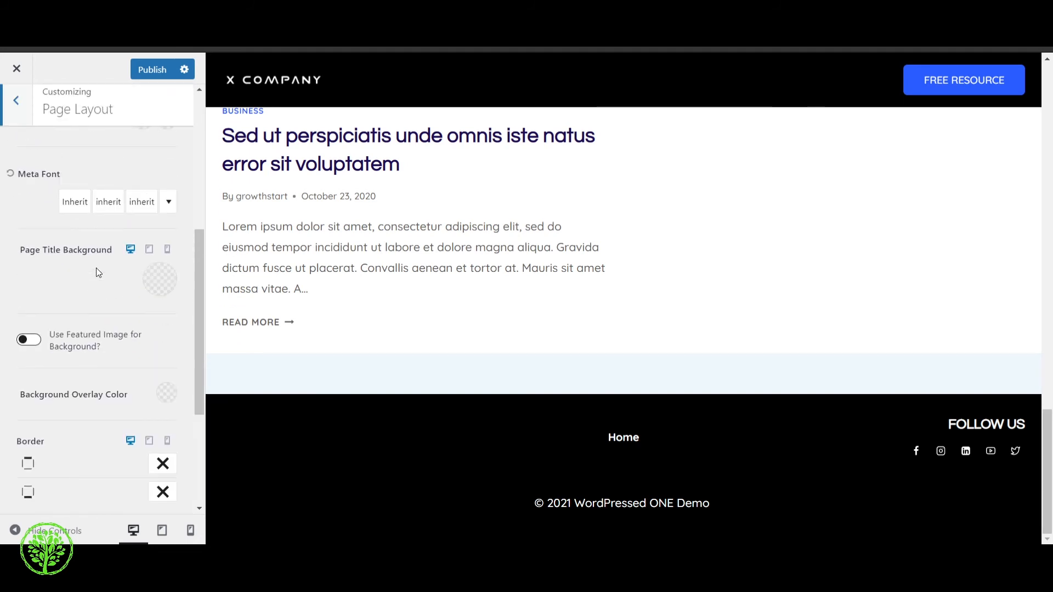
scroll(96, 267, up, 3)
click(69, 159)
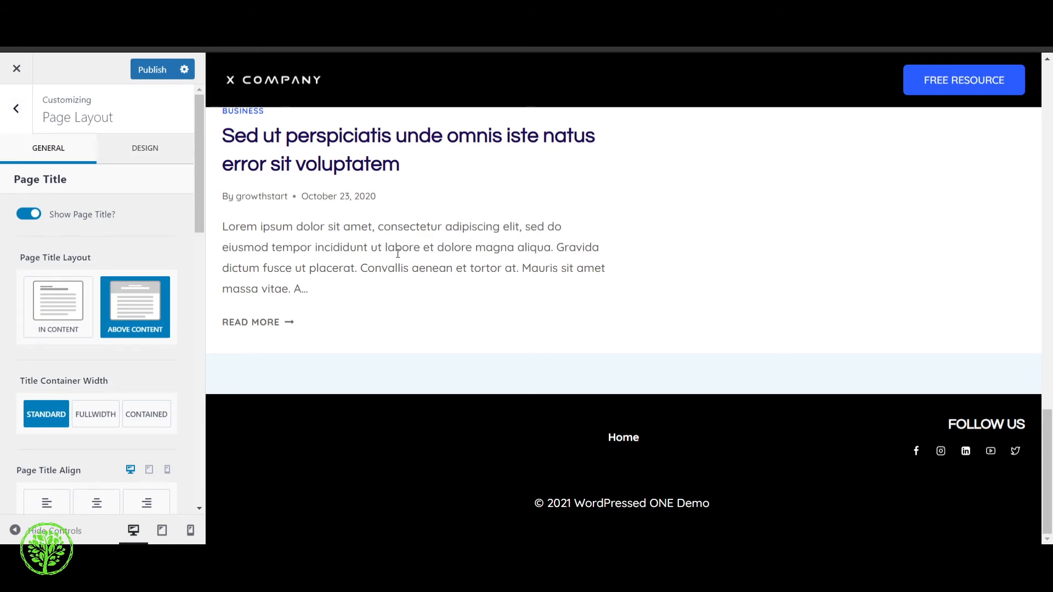
scroll(456, 212, up, 10)
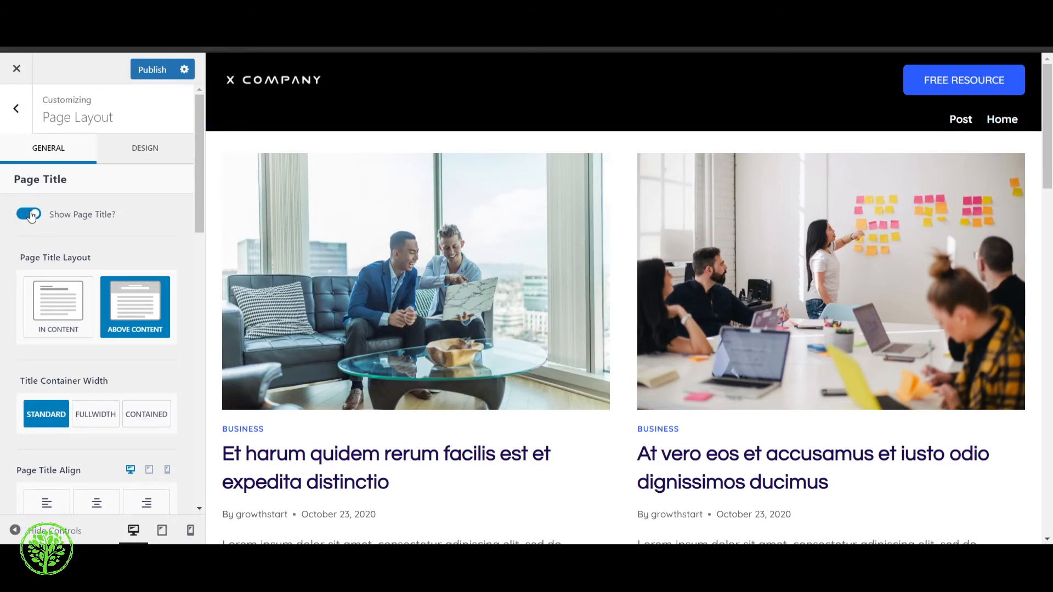
Set the content style of the default page layout to Unboxed and check the site preview
scroll(65, 256, down, 2)
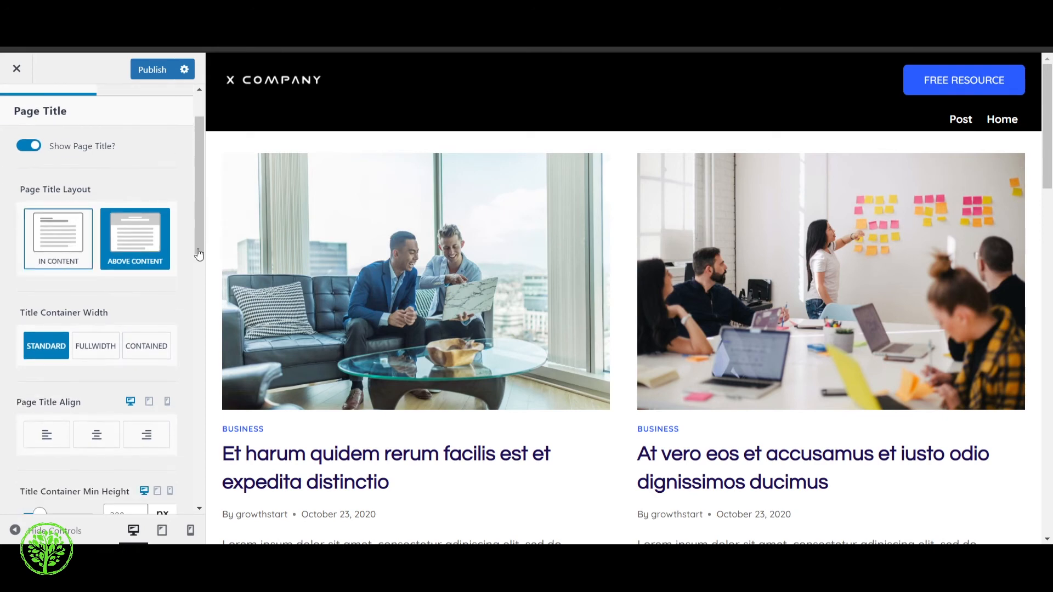
scroll(603, 381, down, 8)
scroll(599, 383, down, 10)
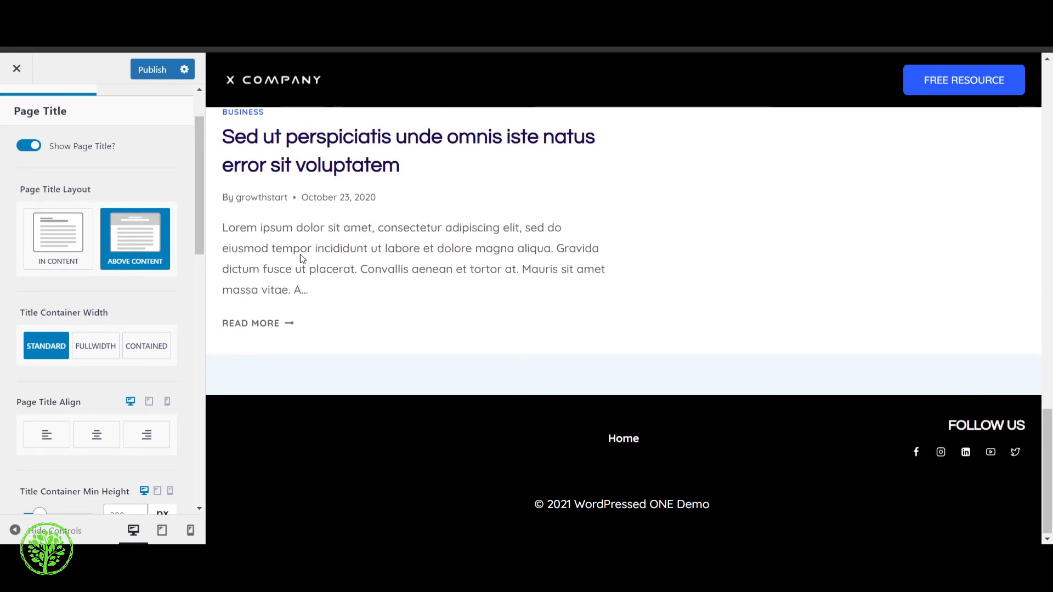
scroll(101, 330, down, 10)
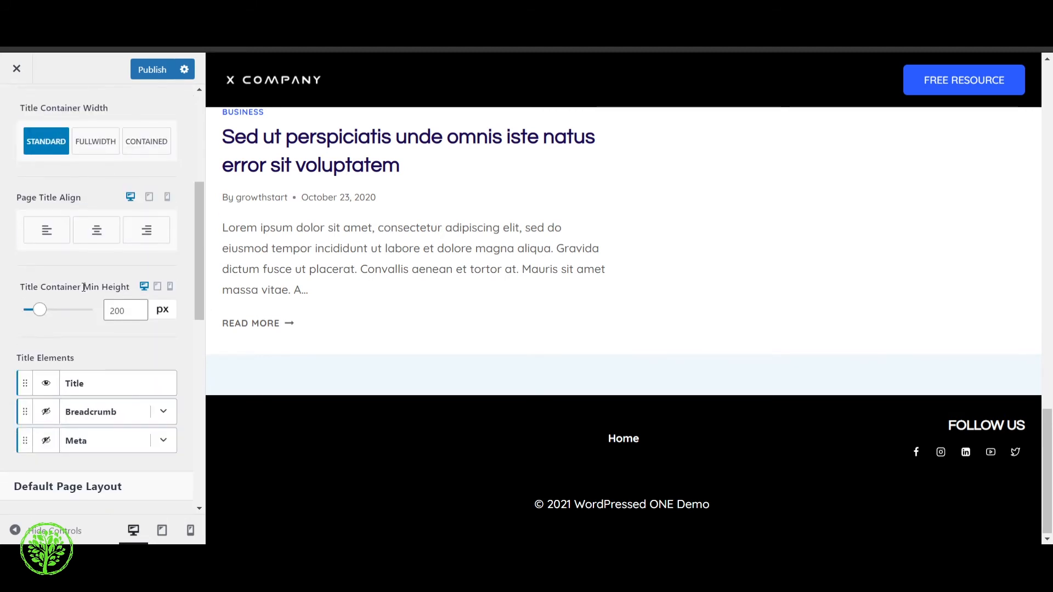
scroll(99, 351, down, 5)
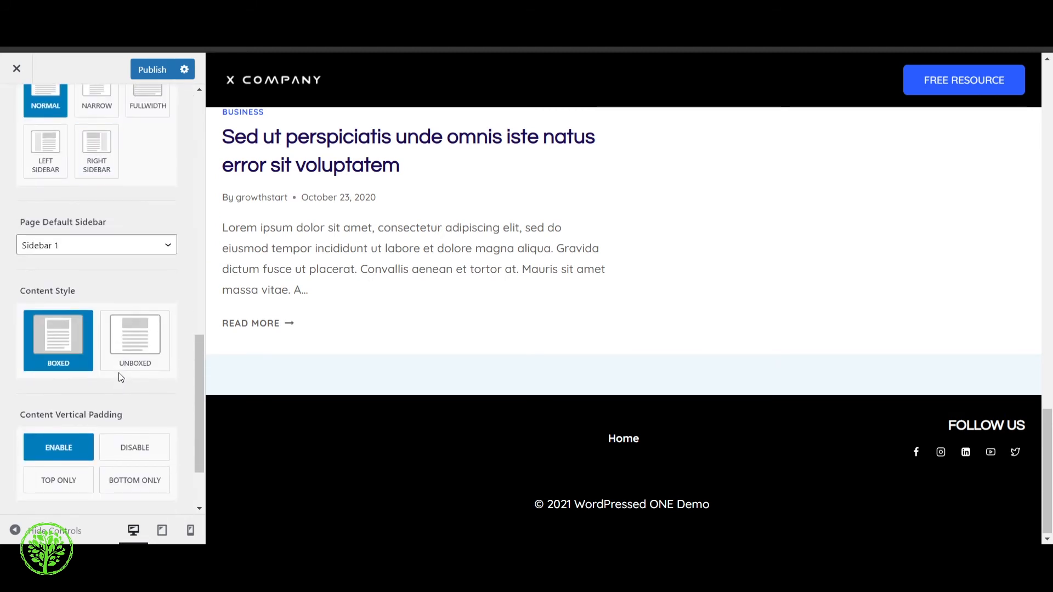
click(138, 343)
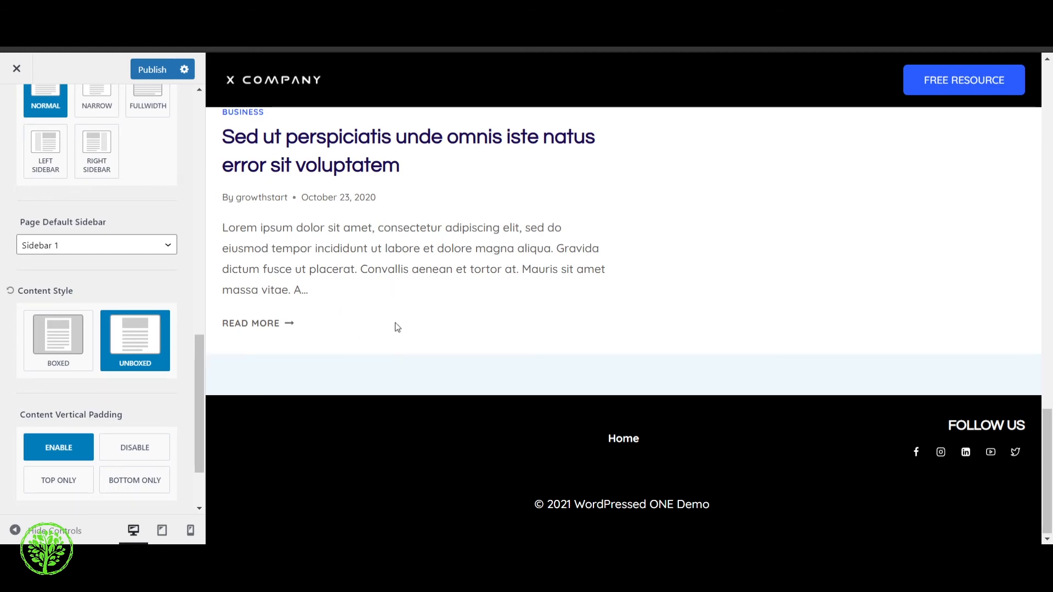
scroll(418, 344, up, 15)
scroll(419, 343, up, 5)
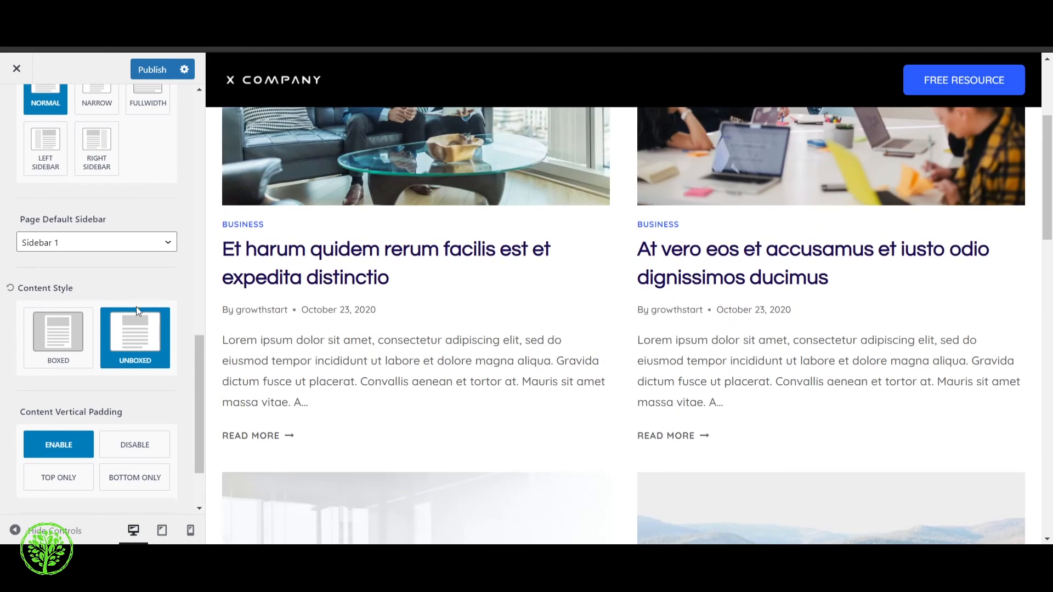
Turn on the featured image for the default page layout and return to the main customizer sections
scroll(136, 308, down, 2)
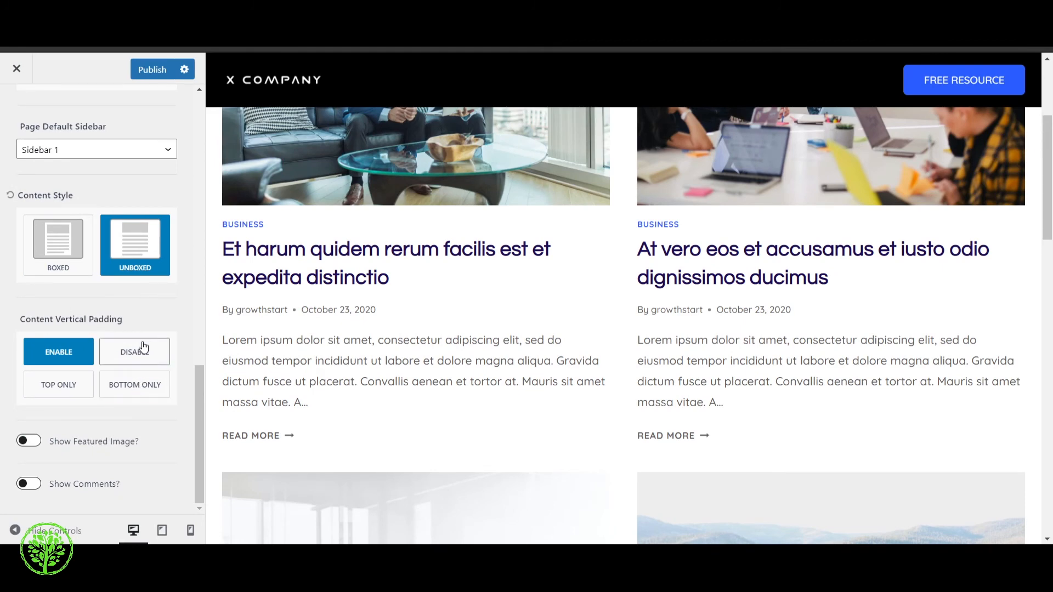
scroll(148, 346, up, 3)
scroll(146, 344, up, 1)
scroll(384, 247, up, 4)
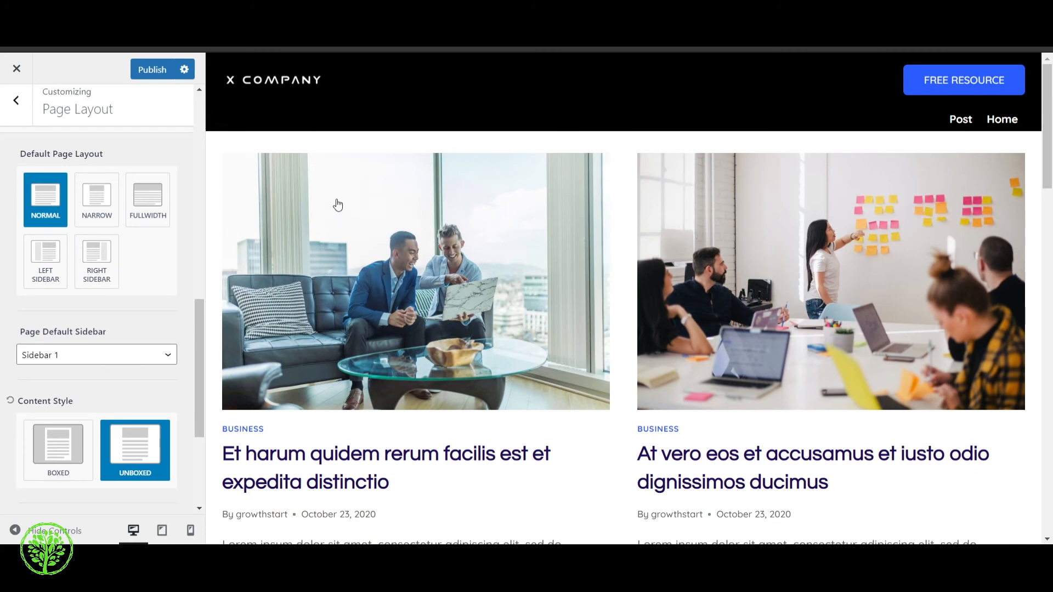
scroll(16, 395, down, 4)
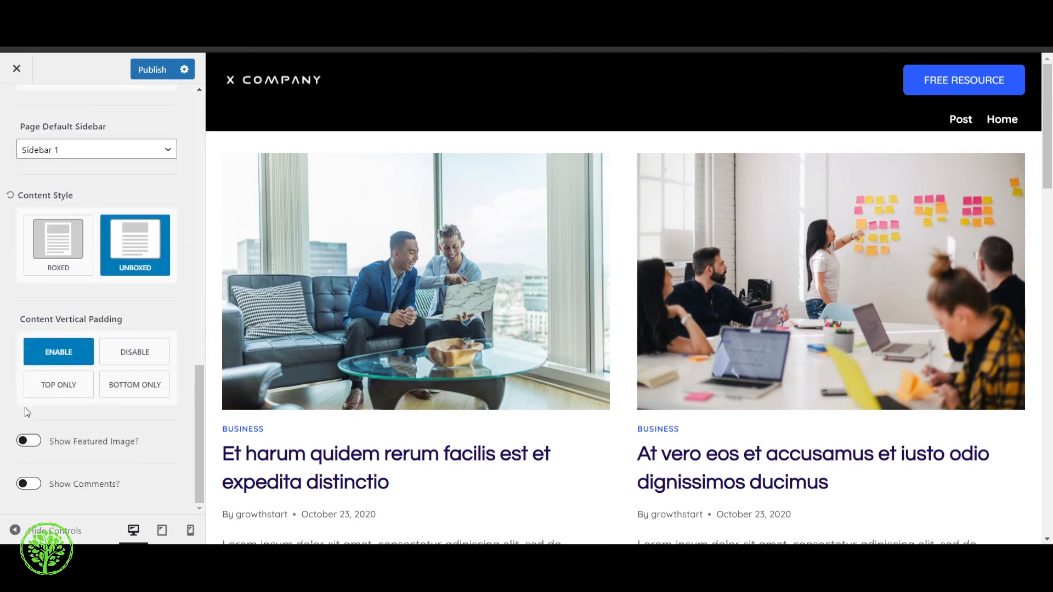
click(22, 442)
scroll(74, 404, down, 4)
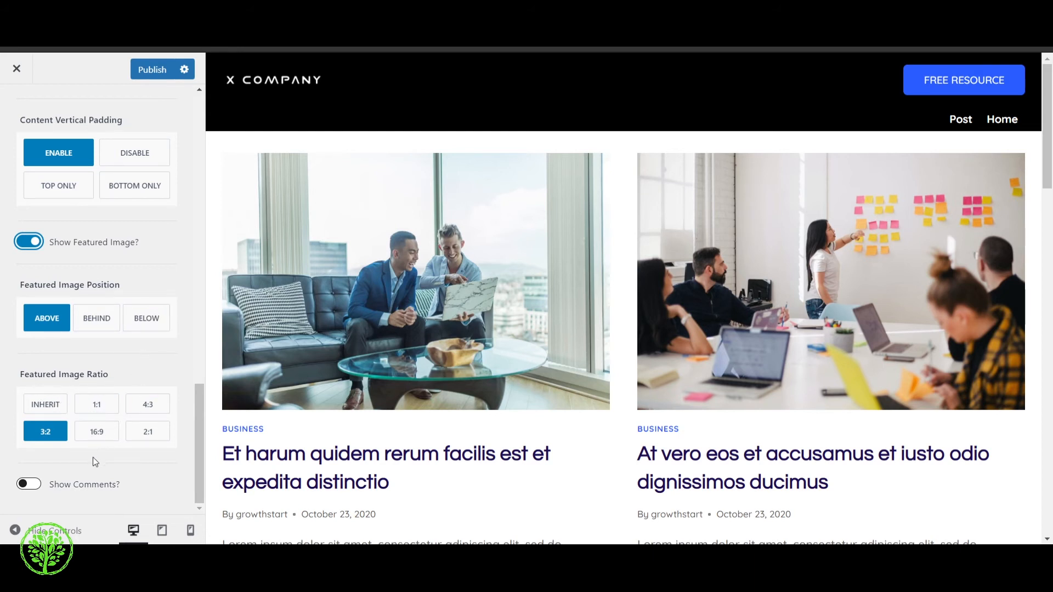
scroll(93, 456, up, 12)
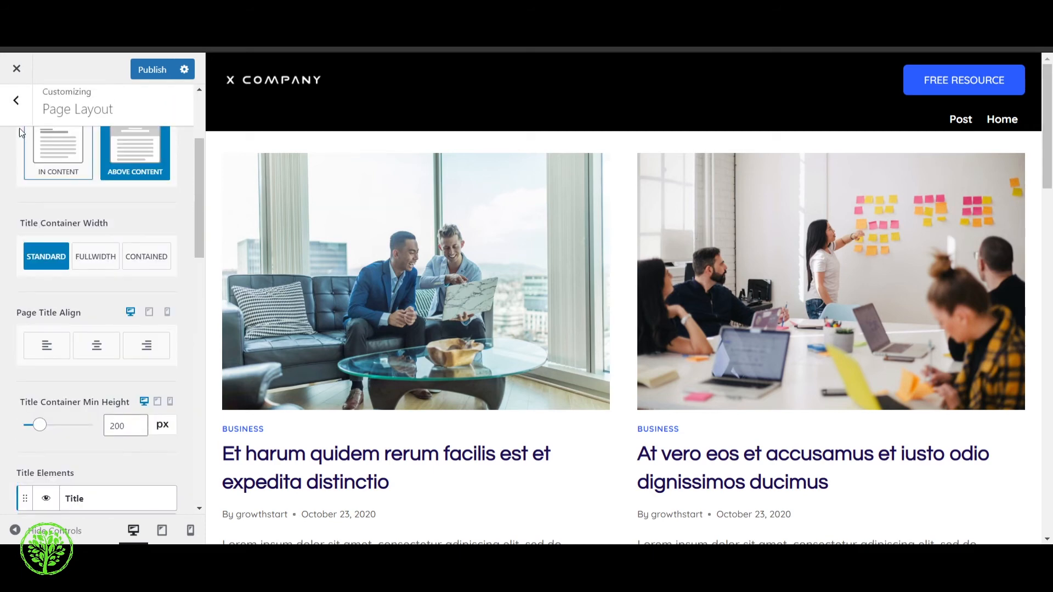
click(17, 100)
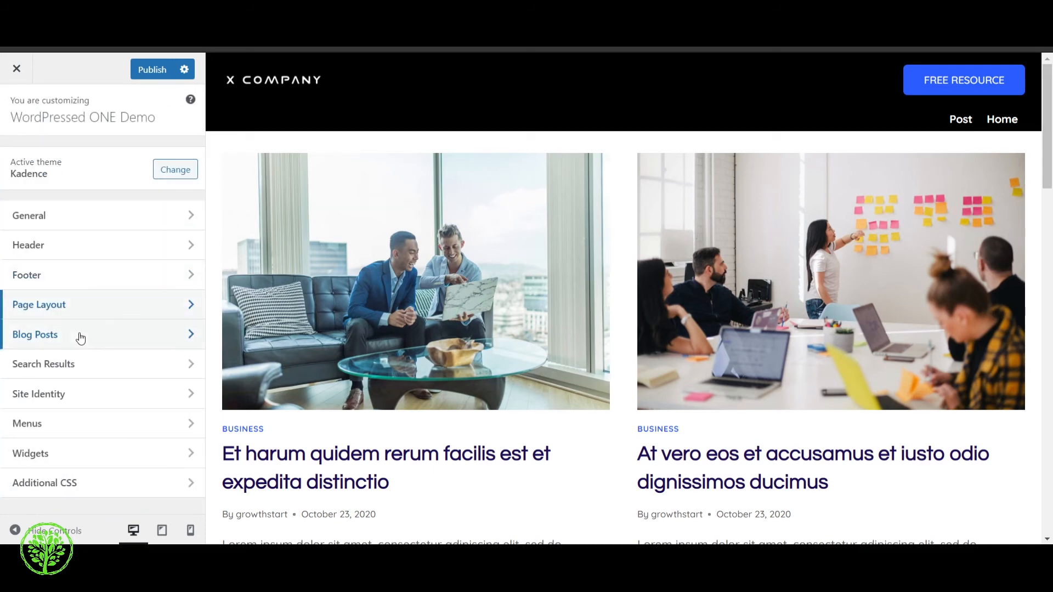
Review the general options of the Single Post Layout under Blog Posts and return to the Blog Posts settings
click(81, 336)
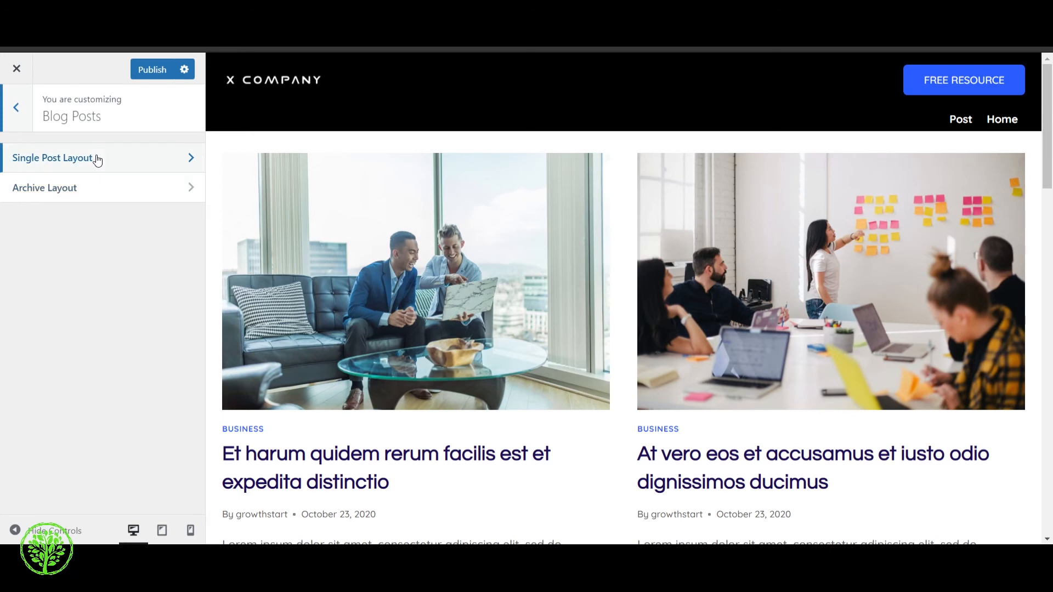
click(97, 160)
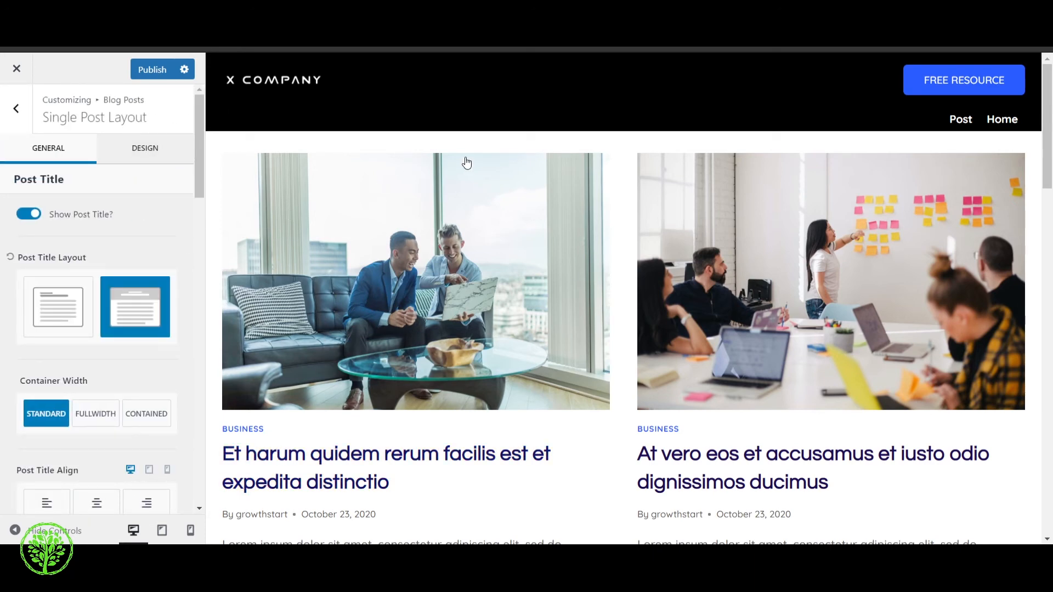
scroll(528, 263, down, 6)
scroll(529, 266, up, 6)
click(16, 108)
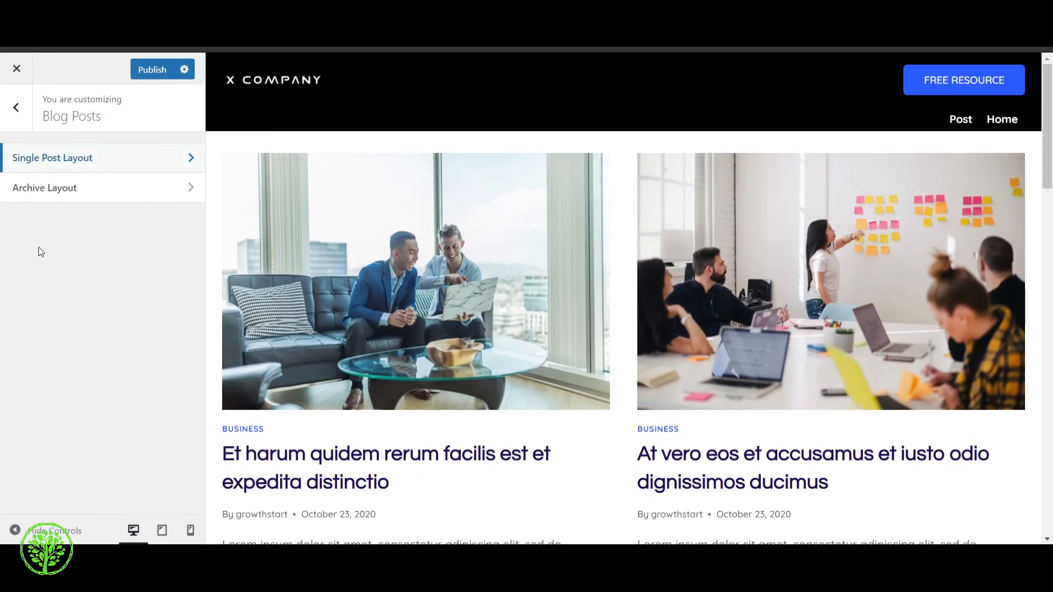
Open the blog's Archive Layout settings, try turning off the archive title, and turn it back on
click(82, 188)
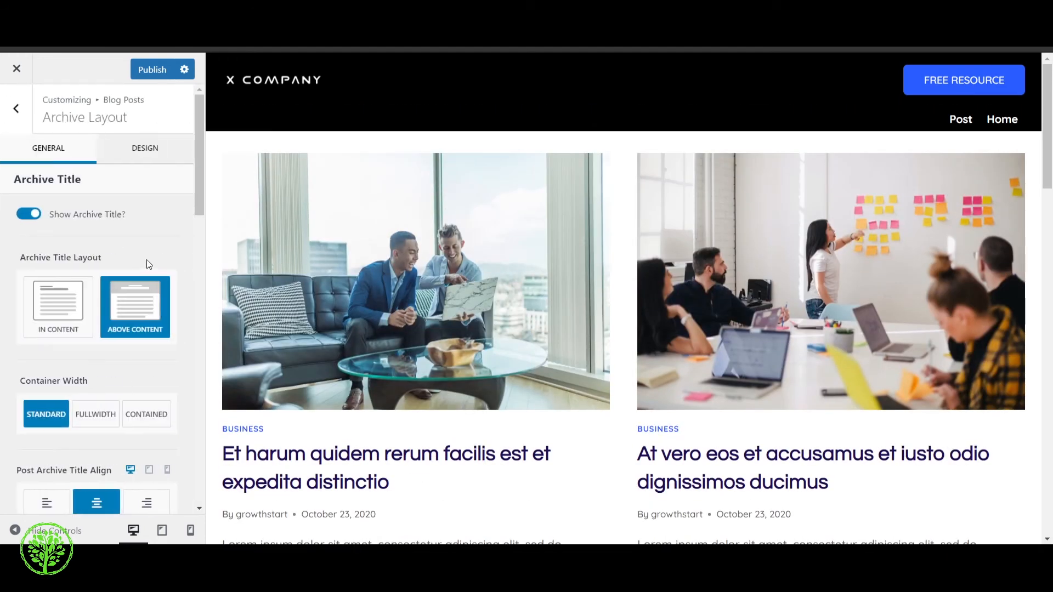
click(28, 215)
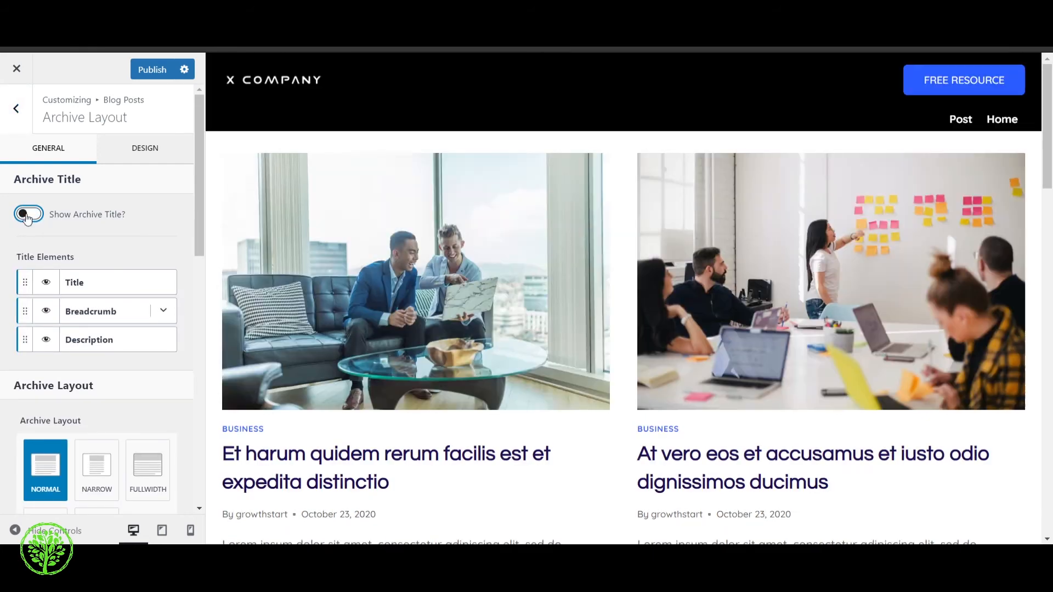
click(27, 215)
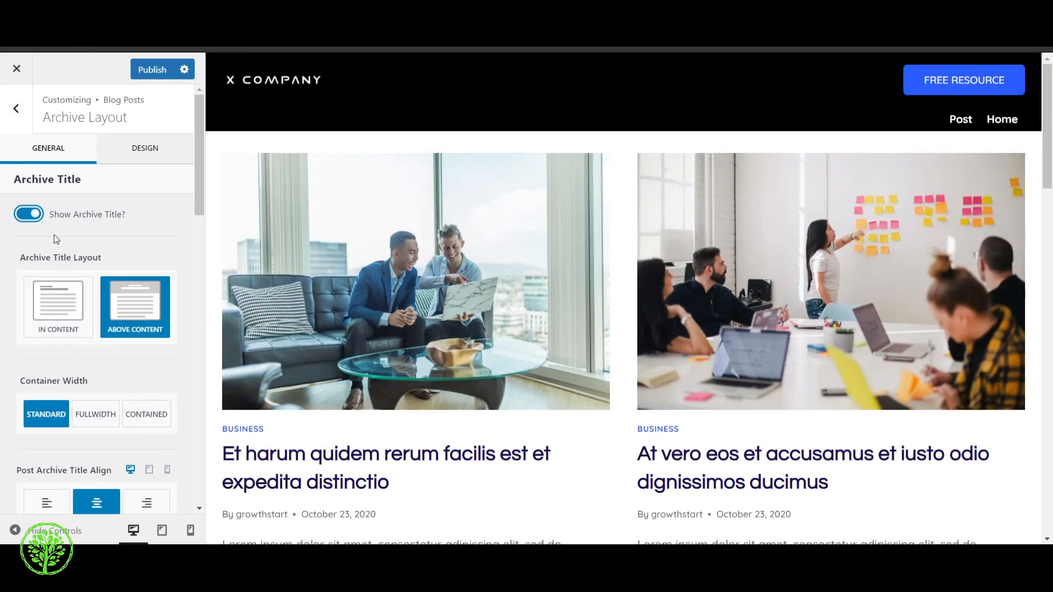
Try hiding the archive's Title, Breadcrumb and Description elements, restore their visibility, and return to the Blog Posts settings
scroll(165, 247, down, 1)
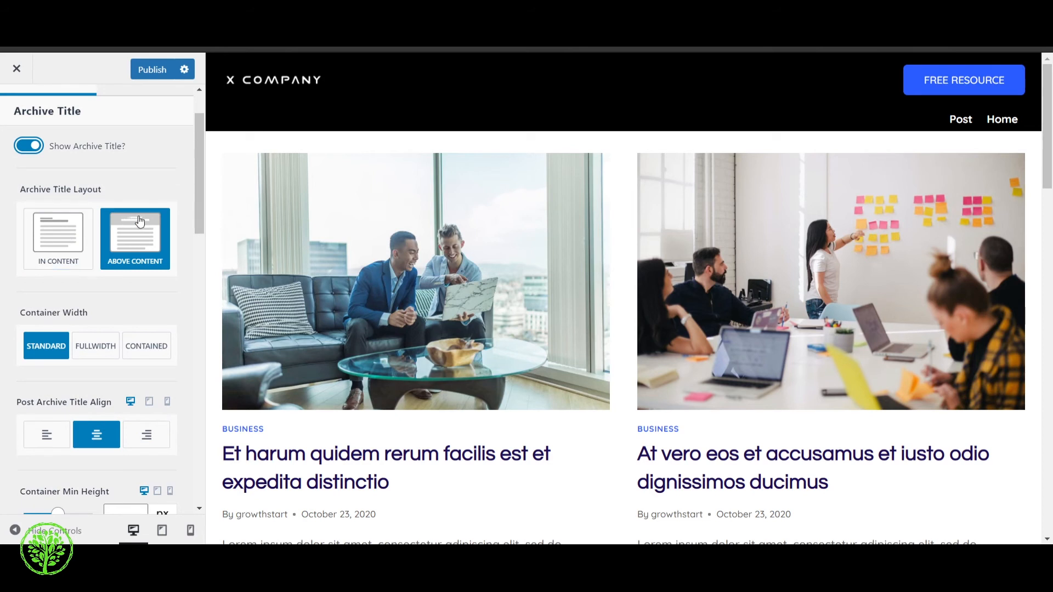
scroll(139, 302, down, 1)
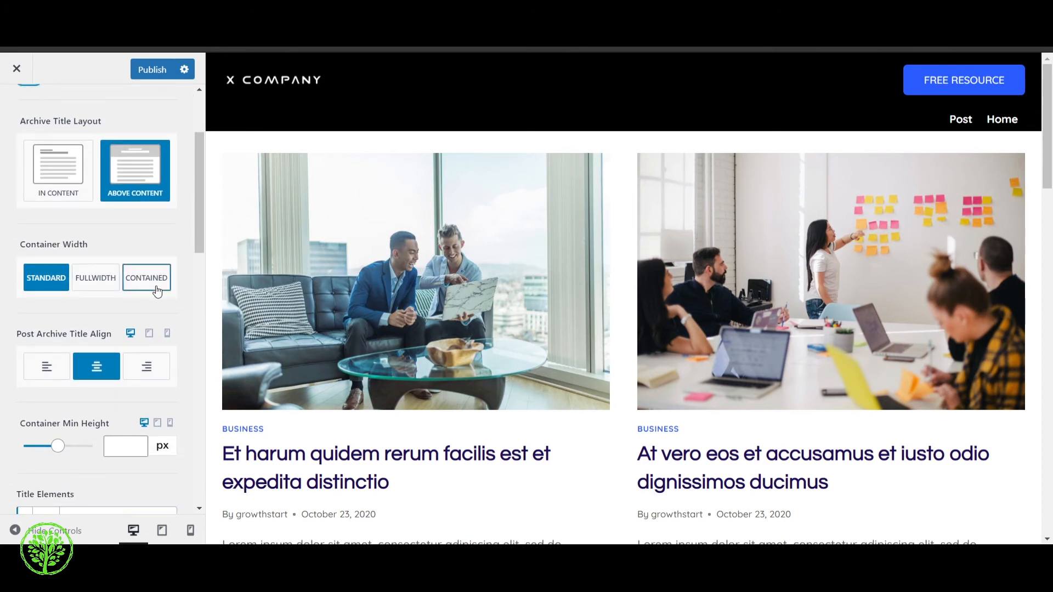
scroll(91, 321, down, 3)
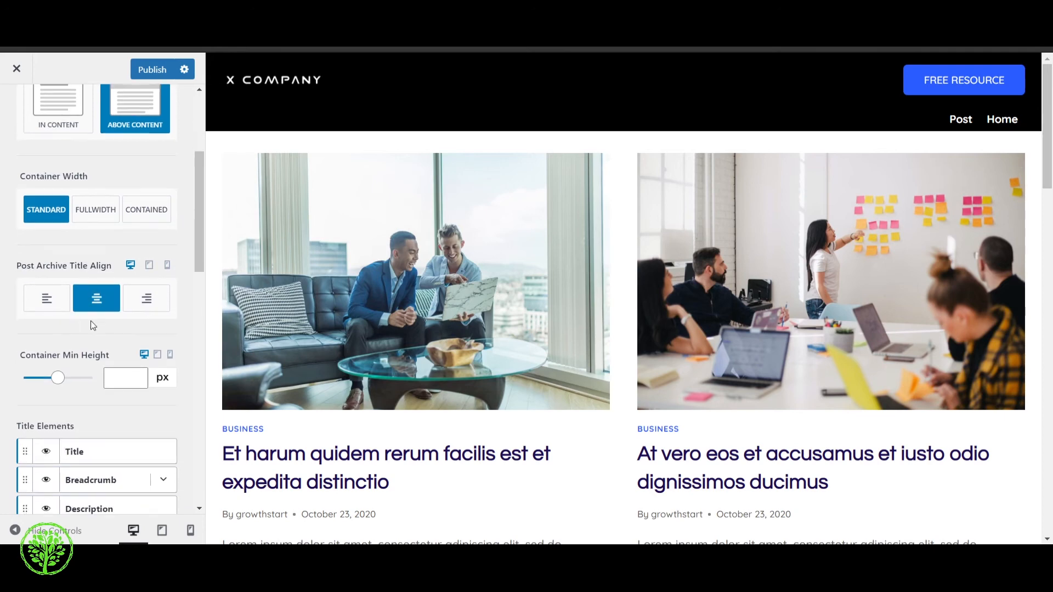
scroll(90, 315, down, 1)
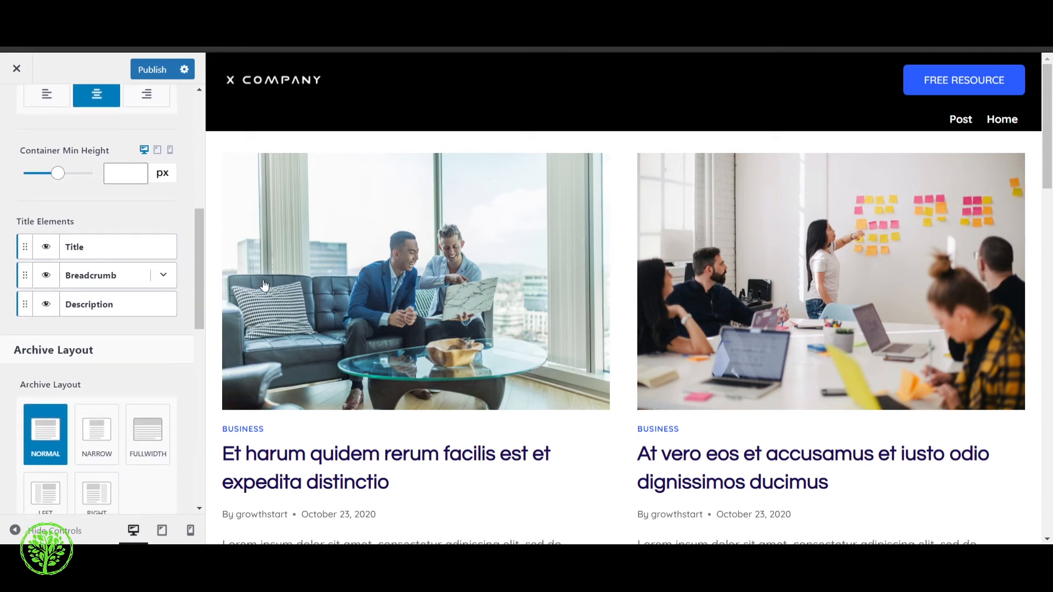
scroll(321, 334, down, 1)
scroll(325, 406, down, 2)
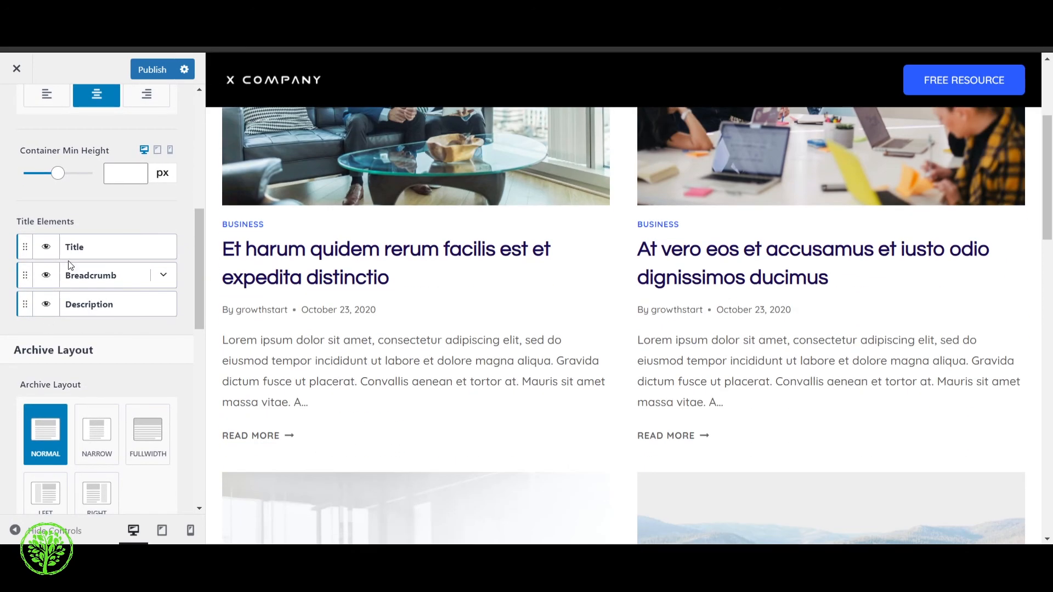
click(49, 251)
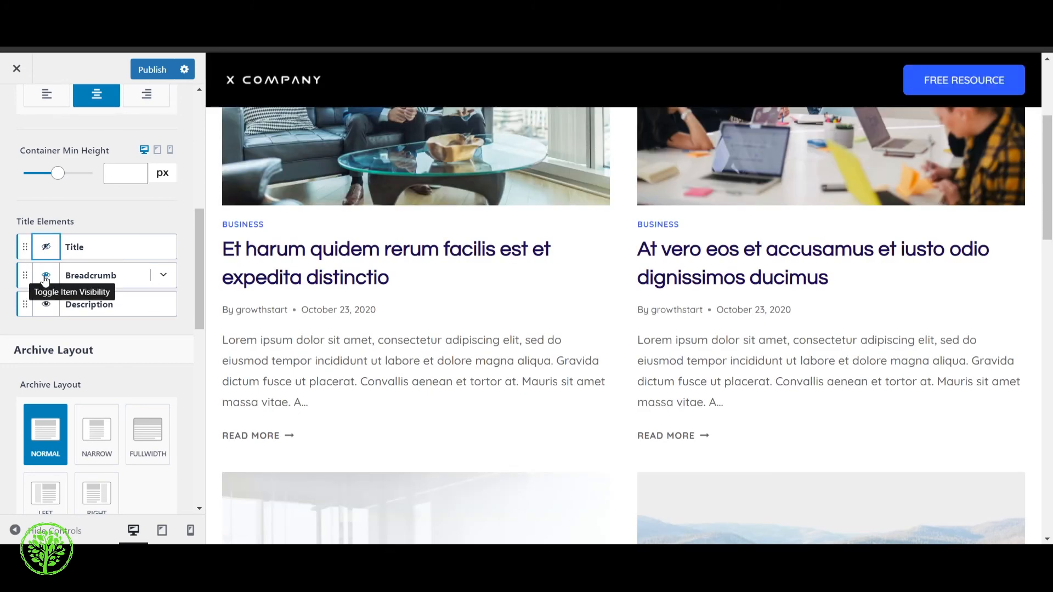
click(45, 276)
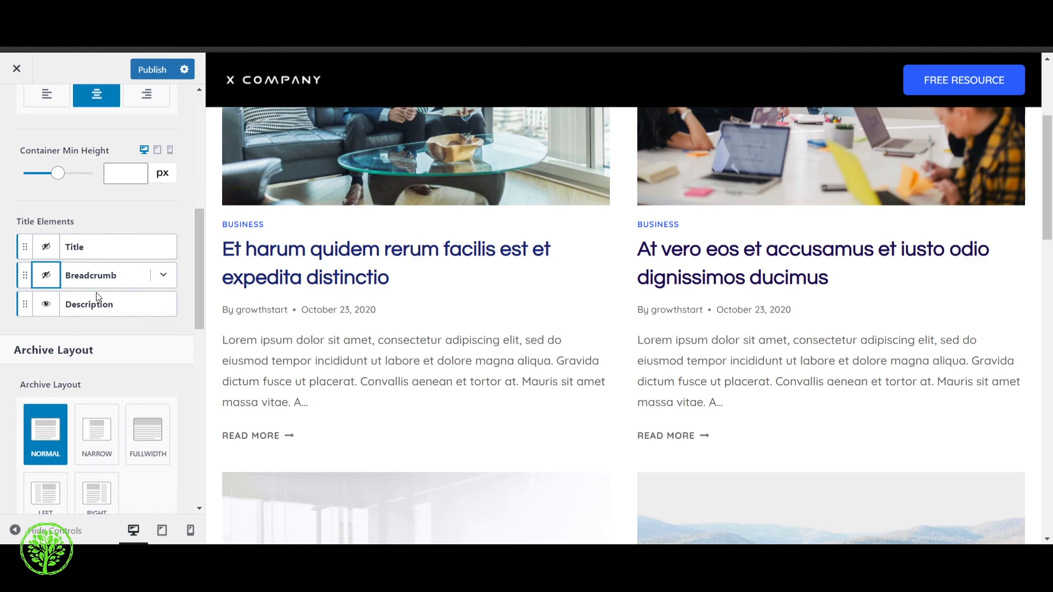
click(50, 304)
click(47, 275)
click(47, 248)
scroll(104, 319, down, 7)
click(16, 108)
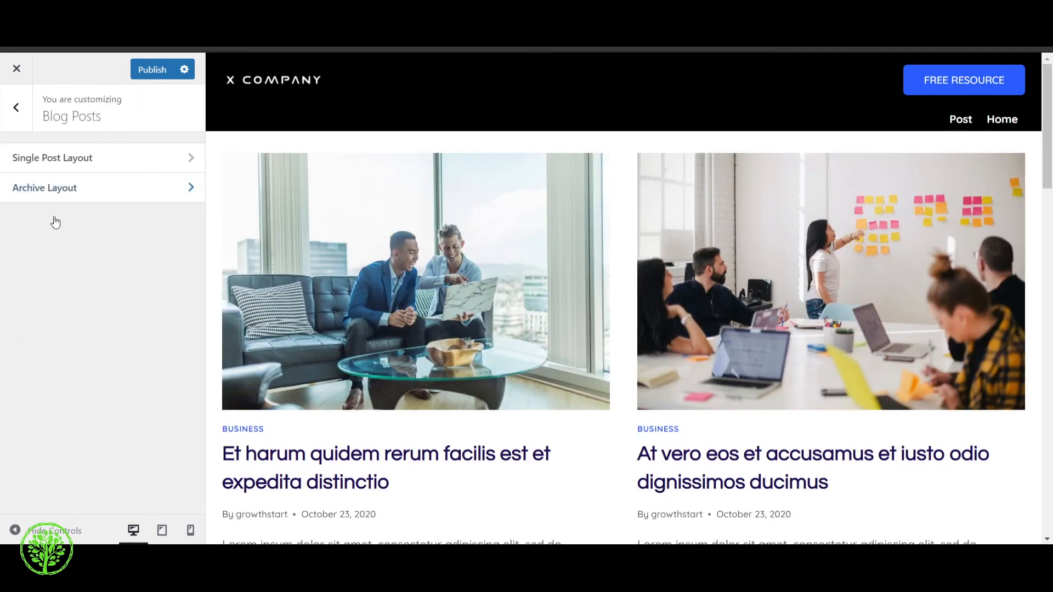
Revisit the Blog Posts section, look at the Single Post Layout's post title options, and go back to Blog Posts
click(19, 105)
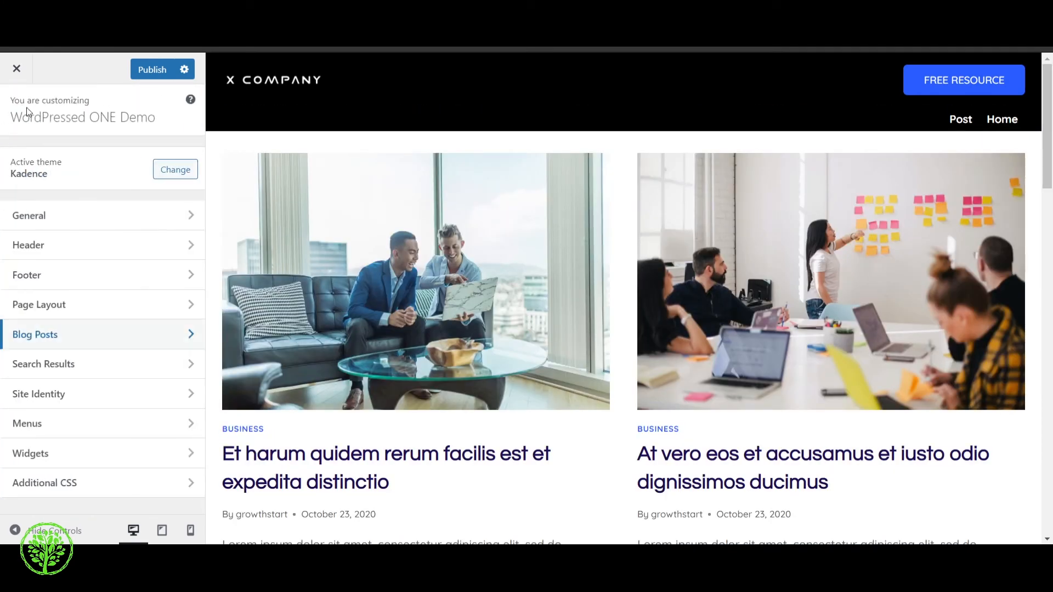
click(79, 337)
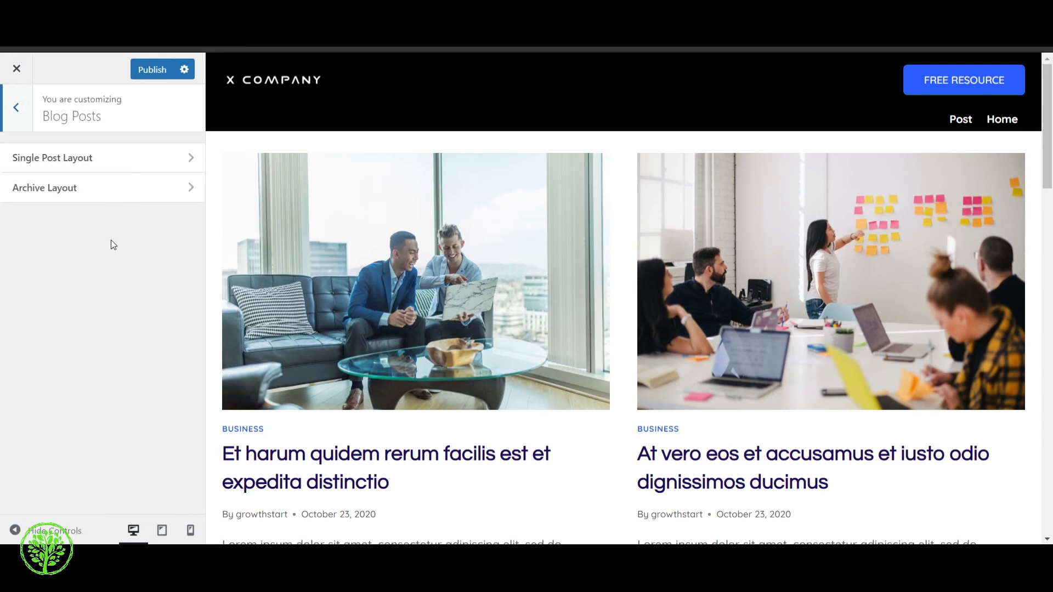
click(126, 168)
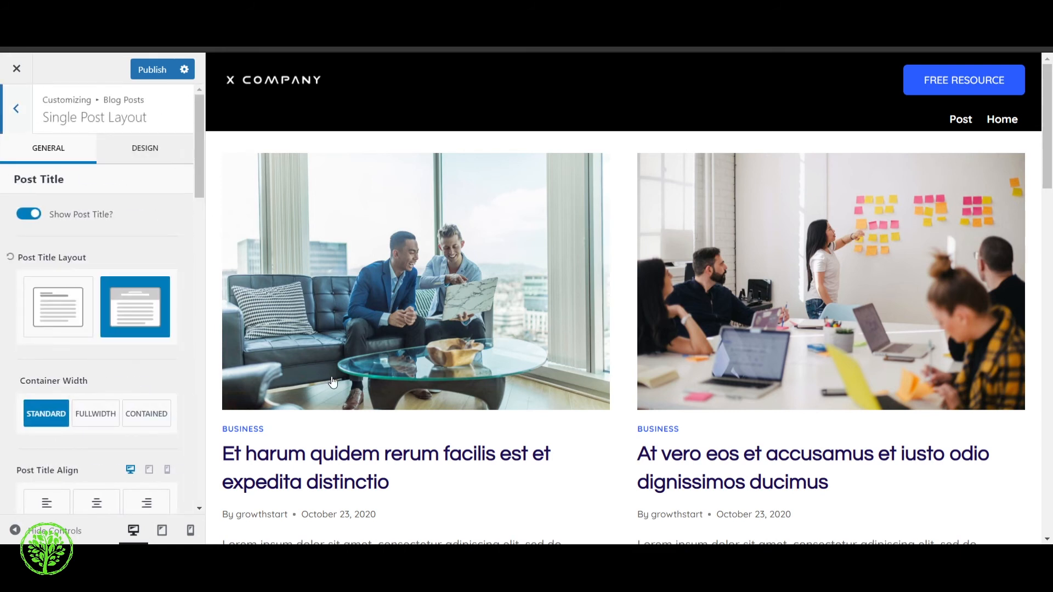
click(16, 110)
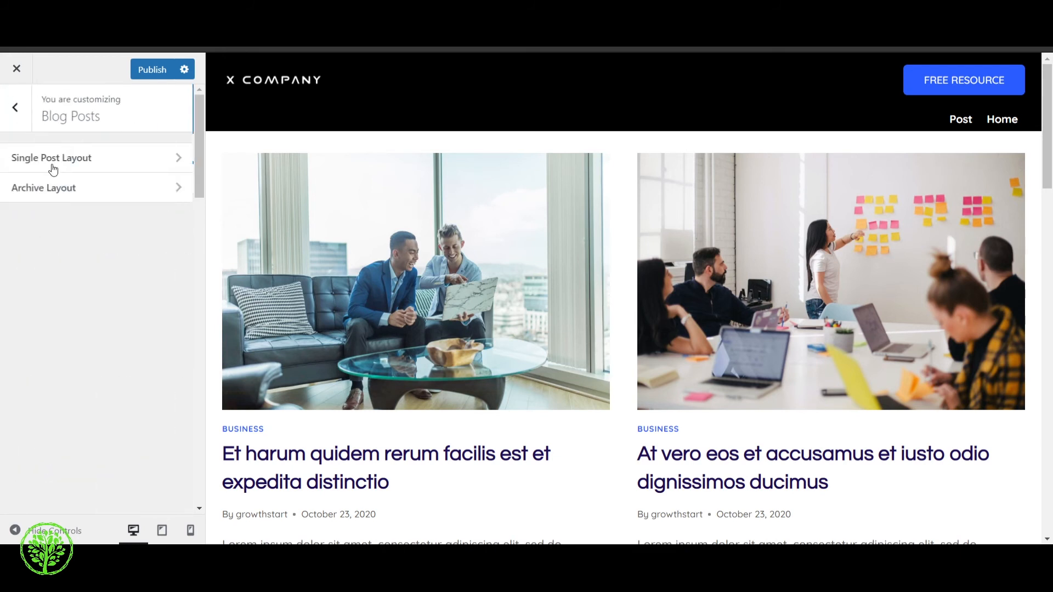
Review the blog's Archive Layout options, from the archive title to the post item elements, and return to the main customizer sections
click(79, 193)
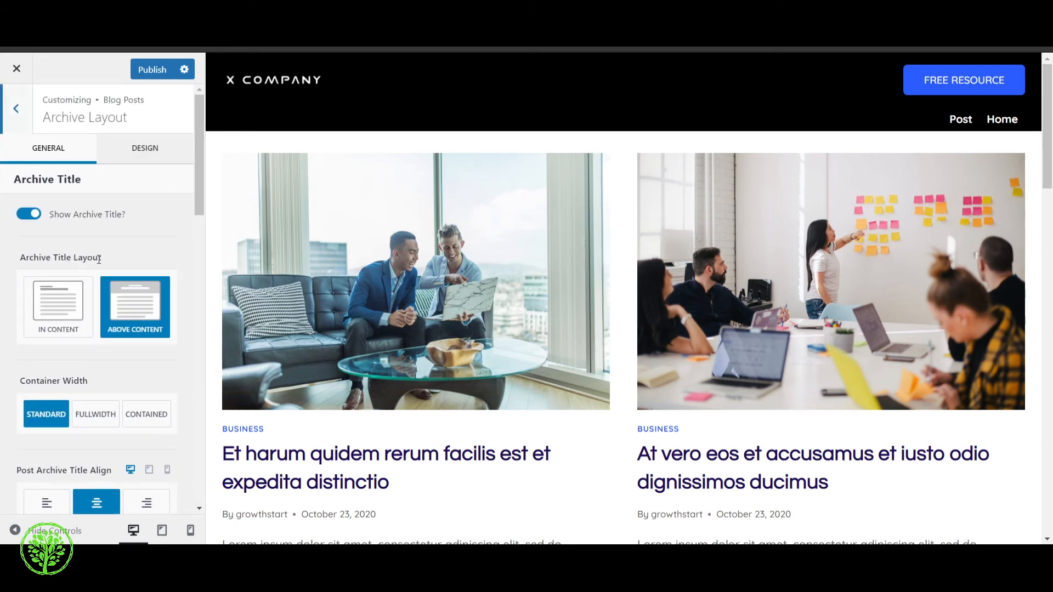
scroll(159, 262, down, 4)
scroll(112, 366, up, 3)
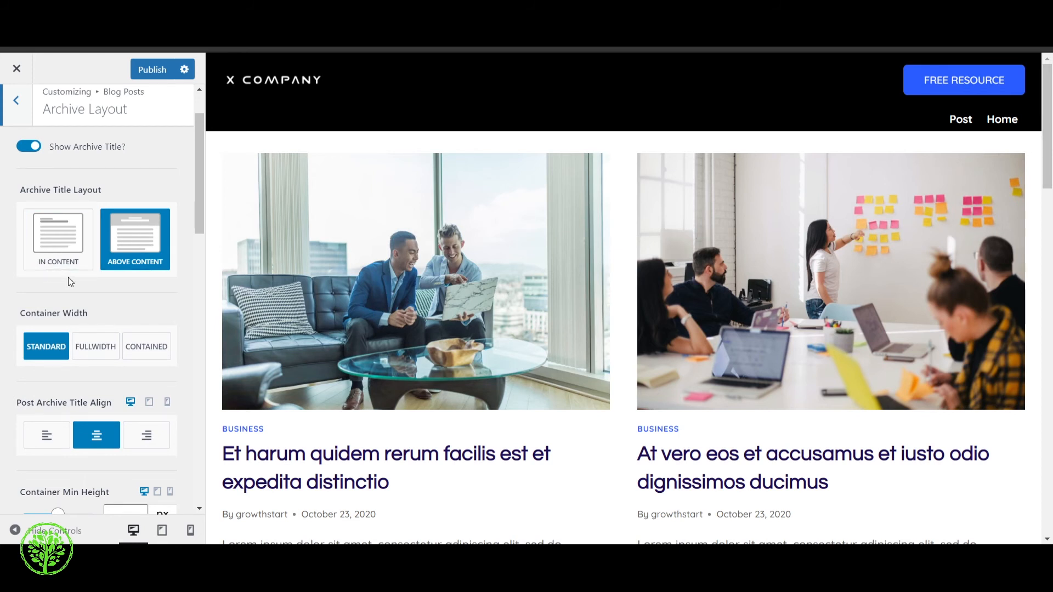
scroll(68, 277, down, 3)
scroll(61, 290, down, 5)
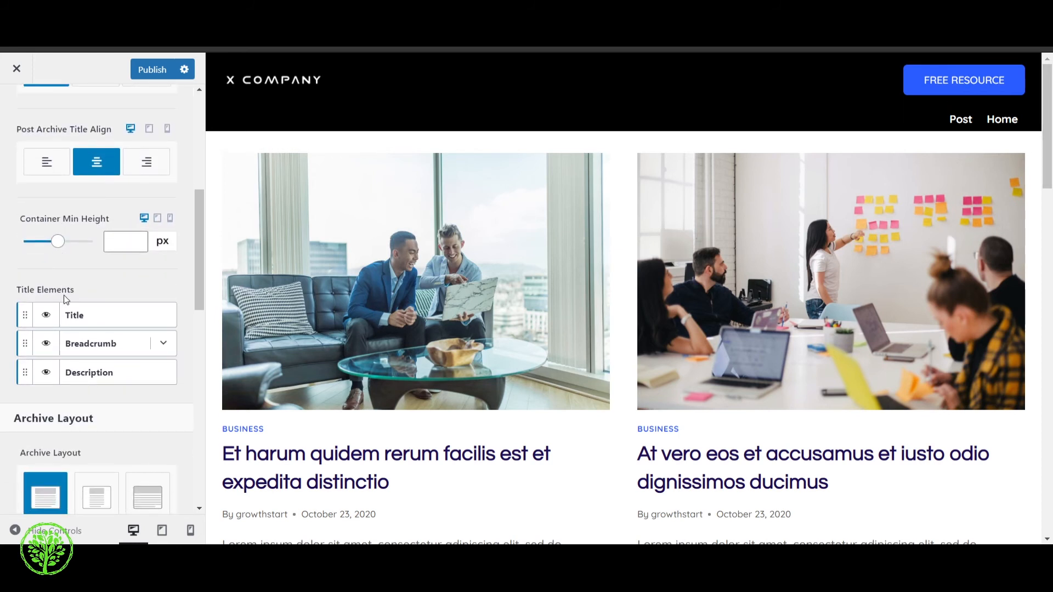
scroll(42, 192, down, 1)
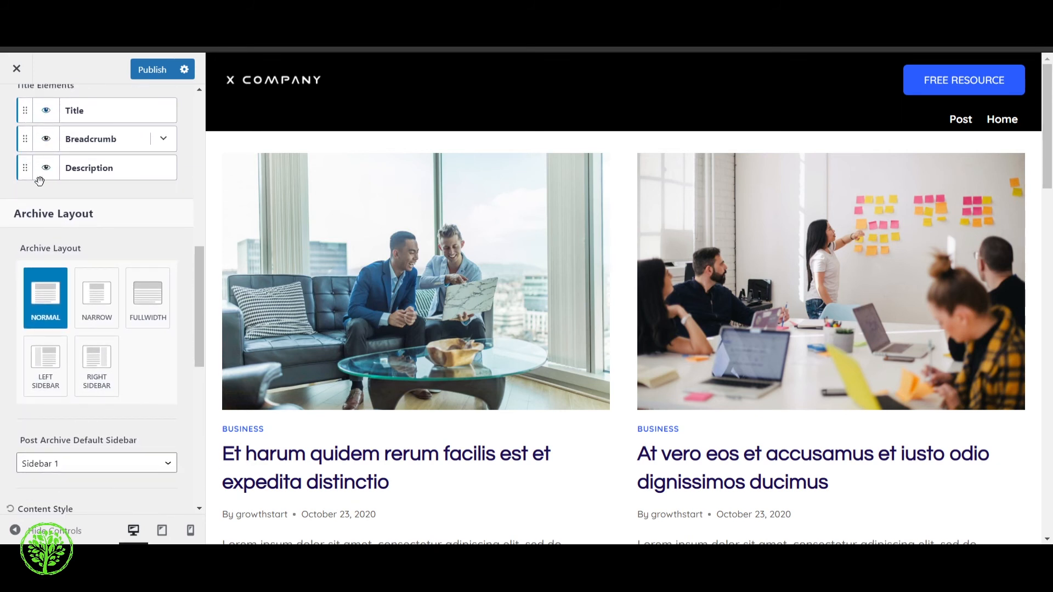
scroll(42, 175, down, 5)
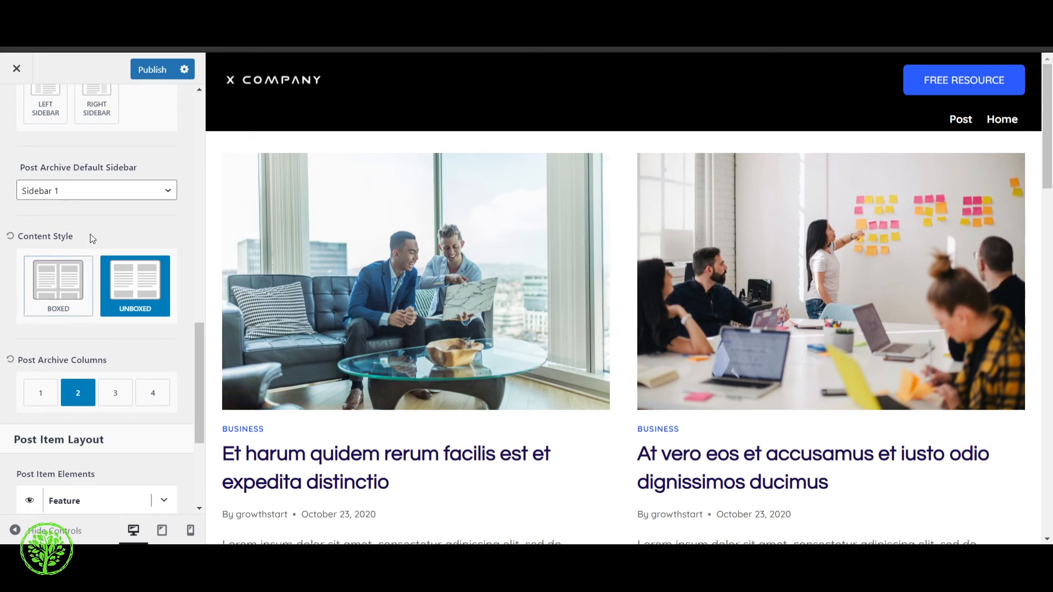
scroll(110, 218, down, 3)
scroll(110, 222, down, 2)
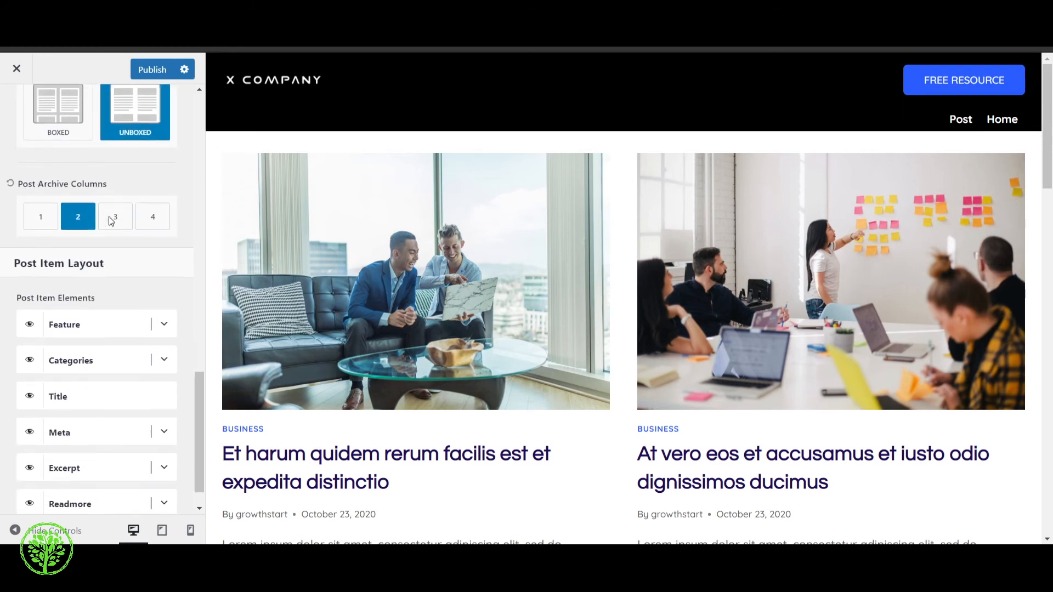
scroll(158, 403, up, 8)
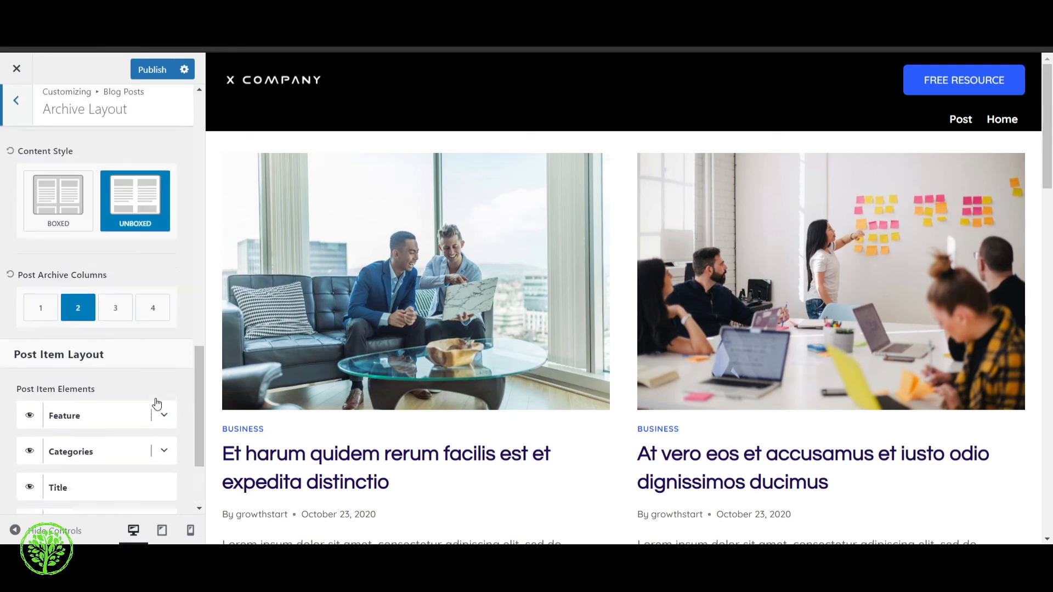
click(24, 111)
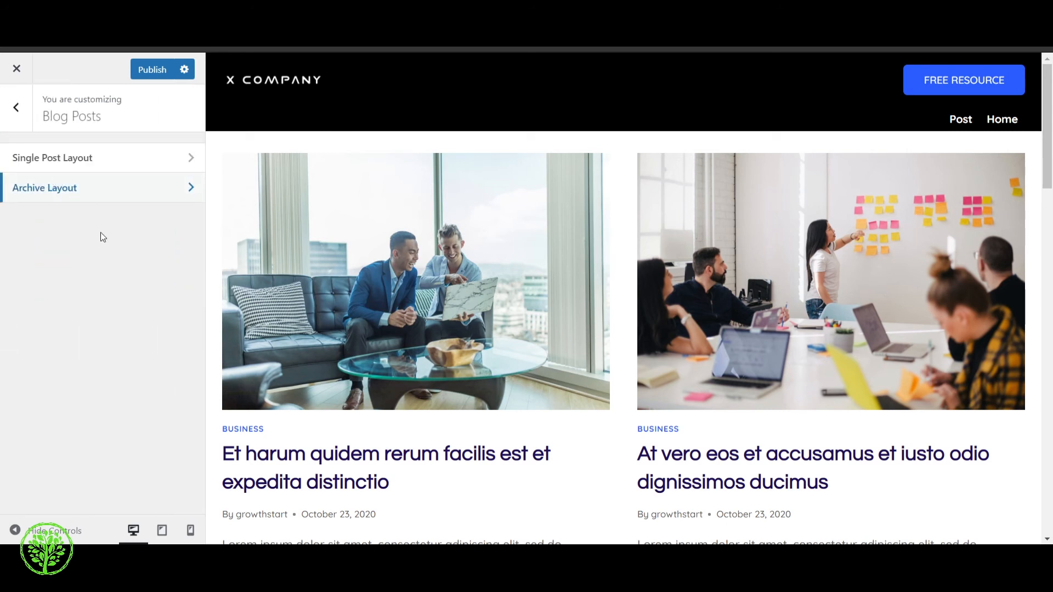
click(24, 111)
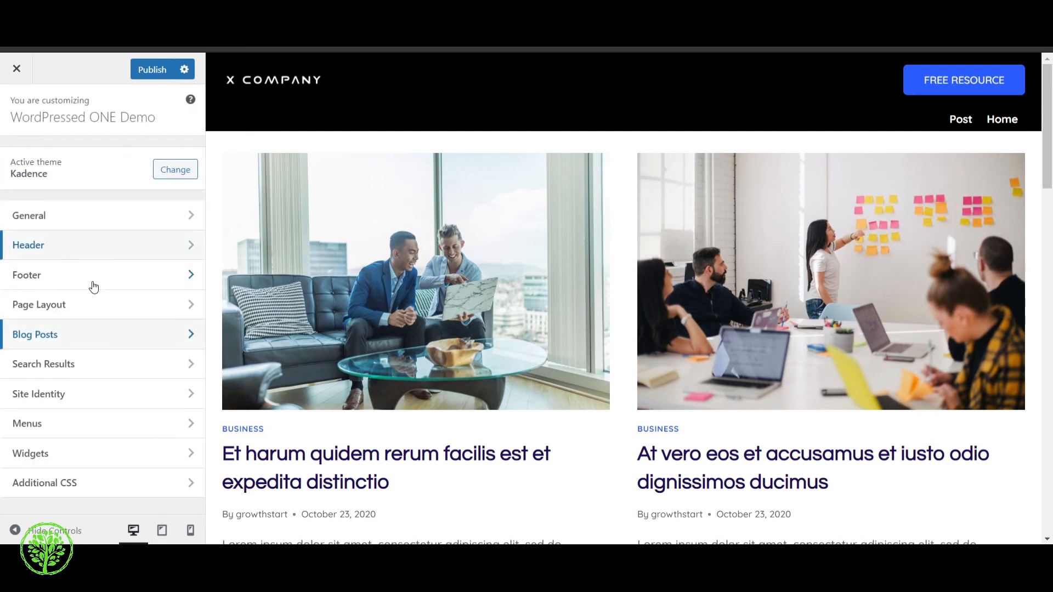
Examine the Search Results title layout, container width and alignment options, and return to the main customizer sections
click(111, 375)
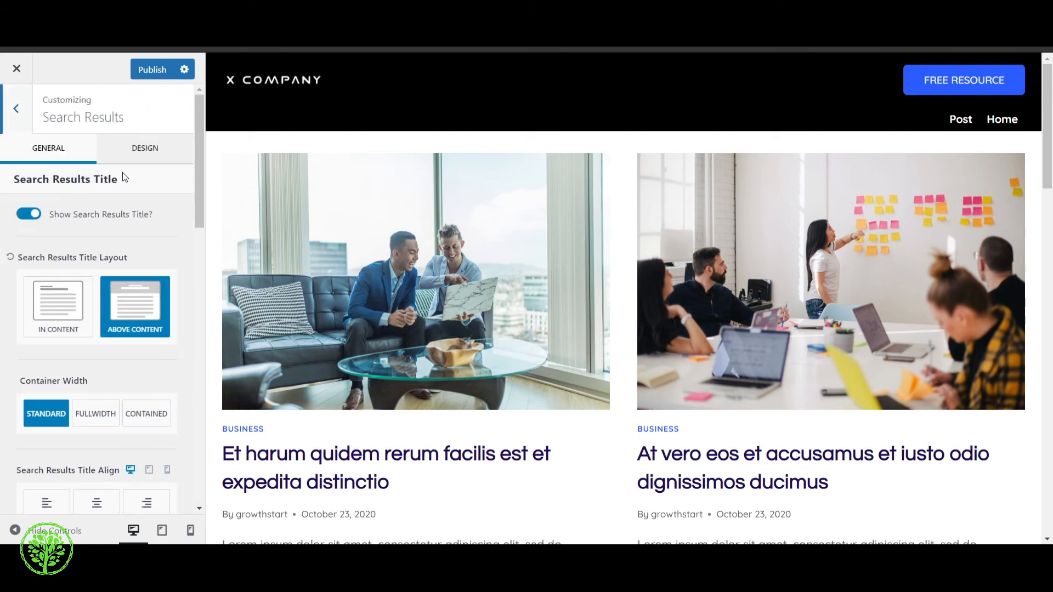
scroll(84, 233, down, 7)
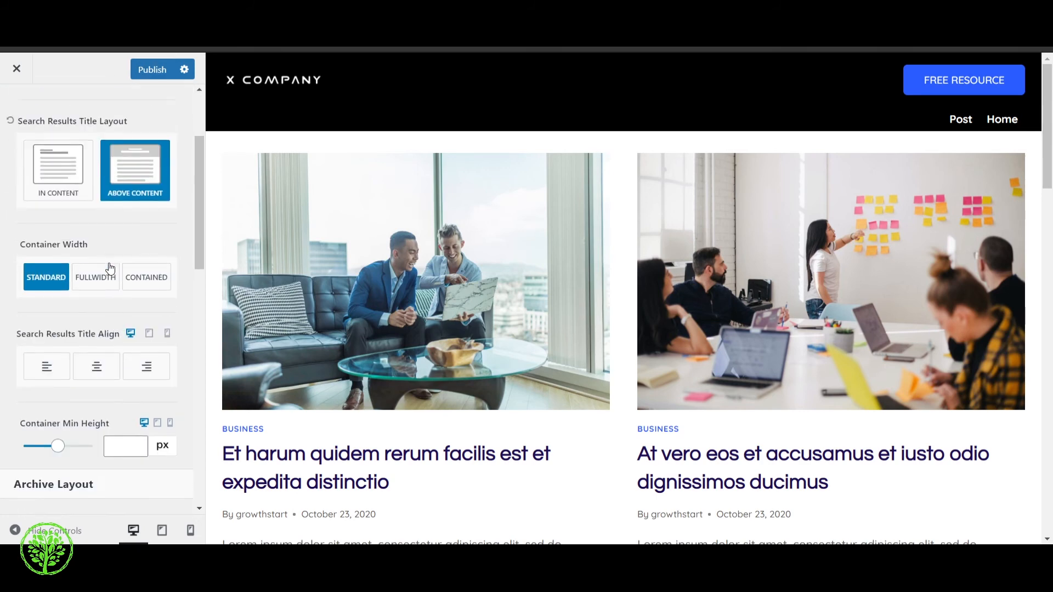
scroll(104, 344, up, 5)
scroll(99, 361, up, 5)
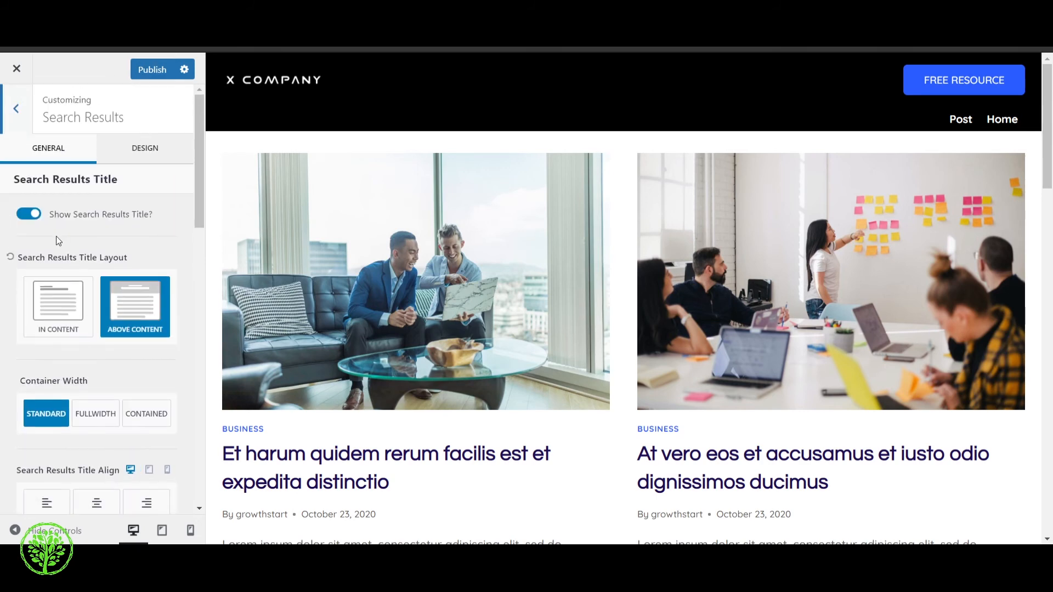
click(16, 109)
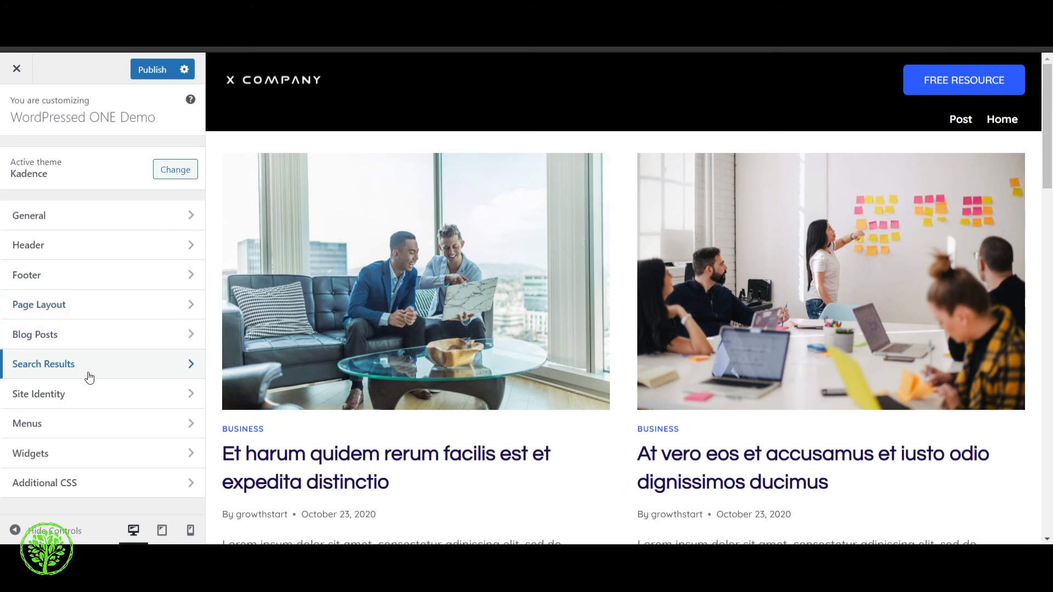
View the Site Identity options and the Menus section, returning to the main customizer sections after each
click(86, 393)
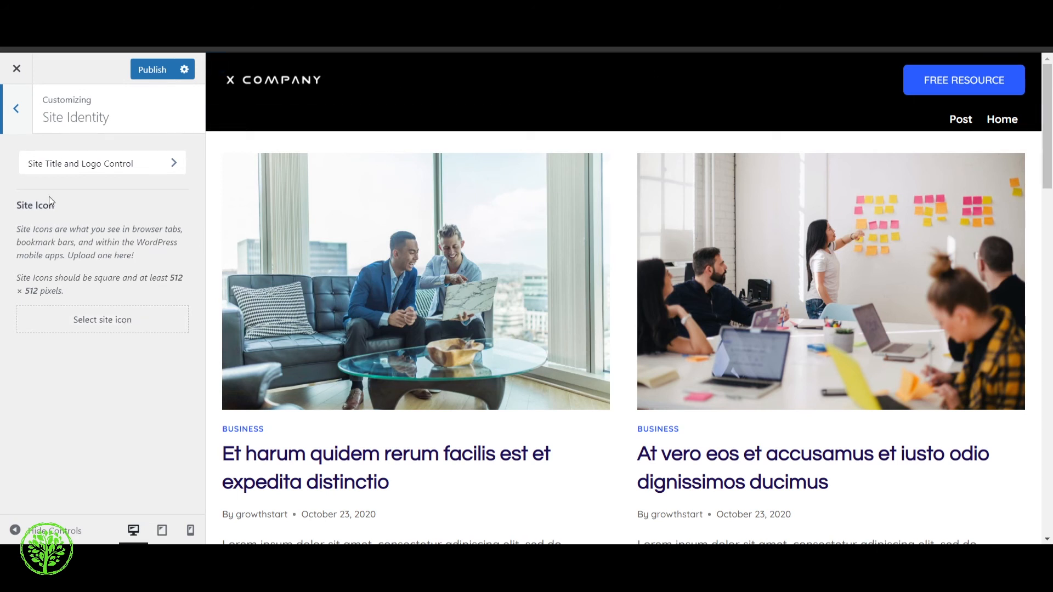
click(18, 111)
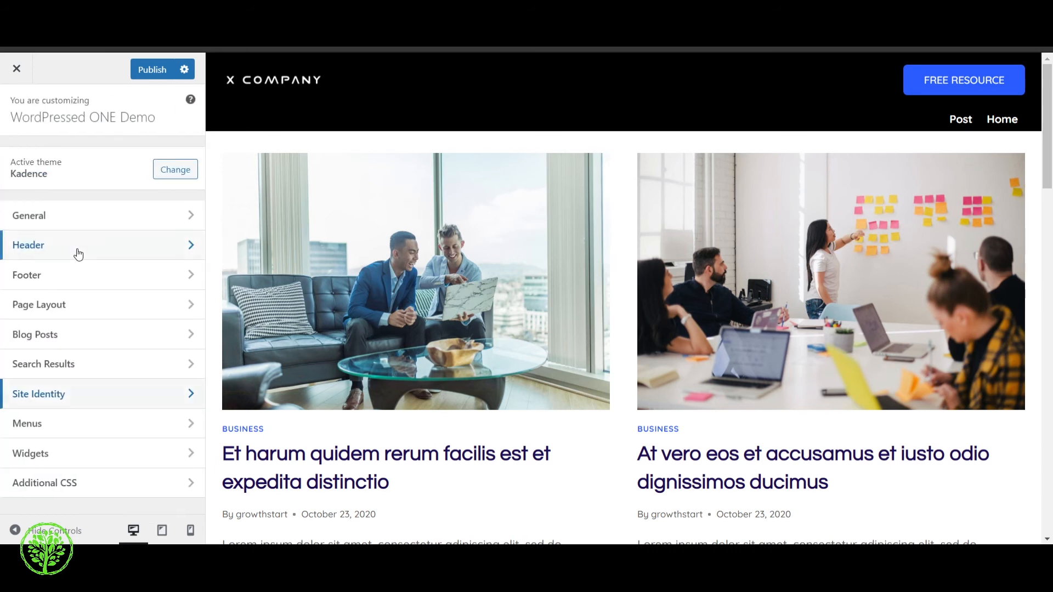
click(81, 432)
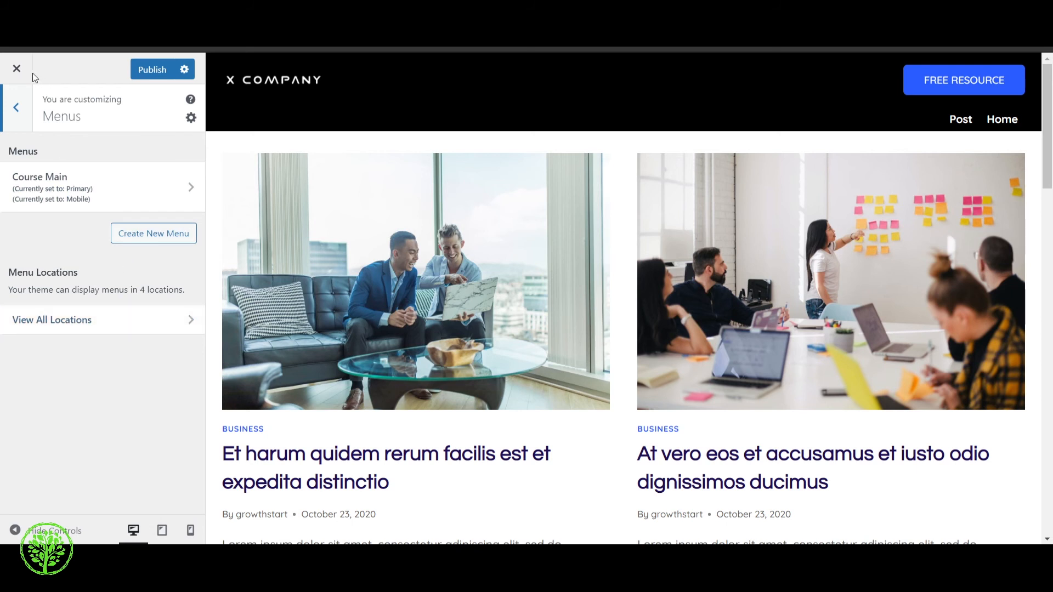
click(16, 108)
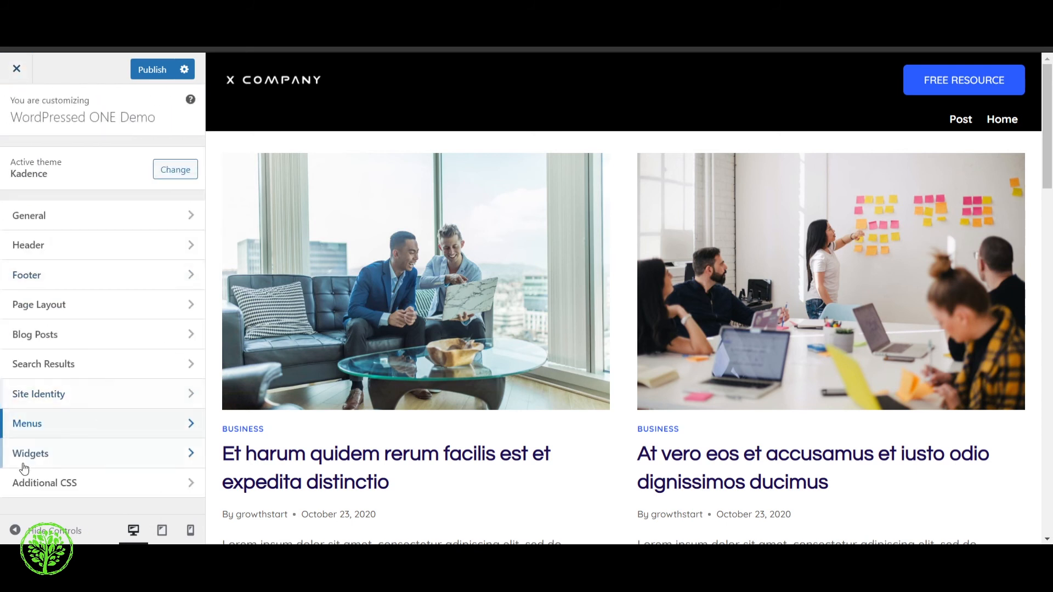
Check the Widgets section, open the footer's middle row for editing from the page preview, and remove Widget 3 from the top row
click(45, 461)
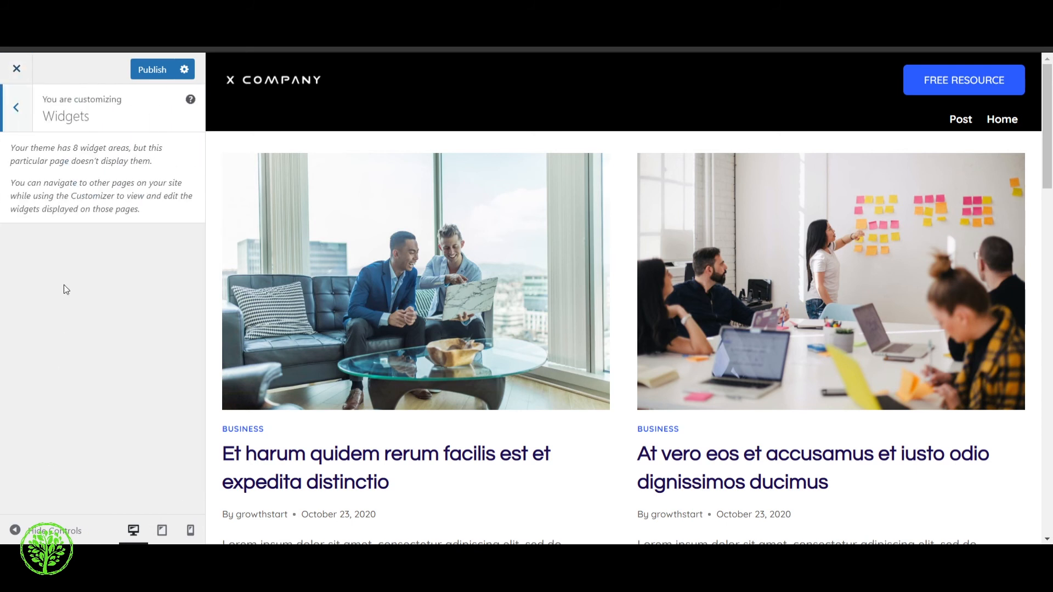
scroll(557, 346, down, 15)
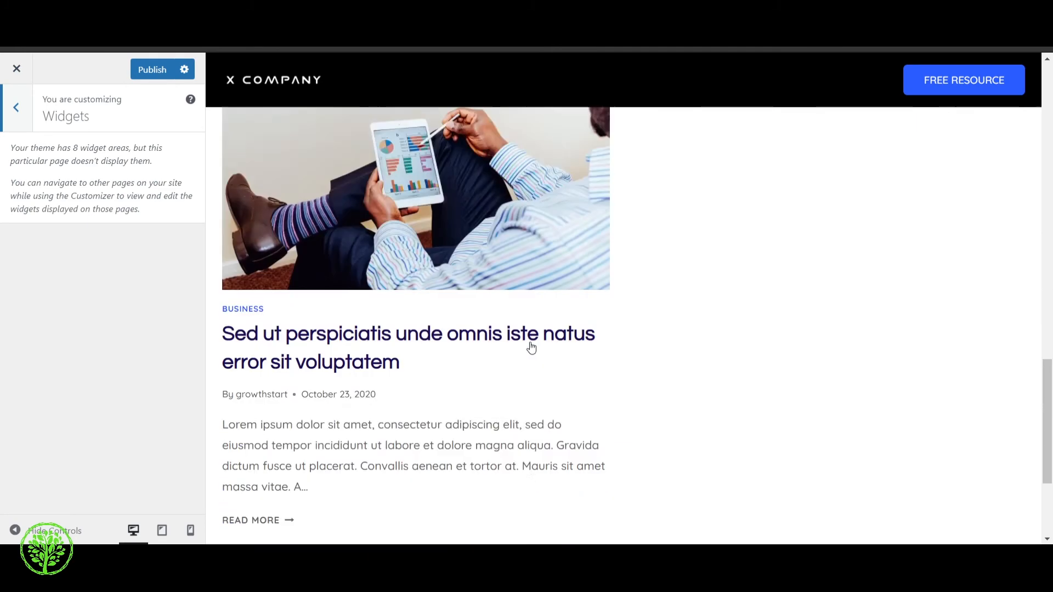
scroll(531, 343, down, 2)
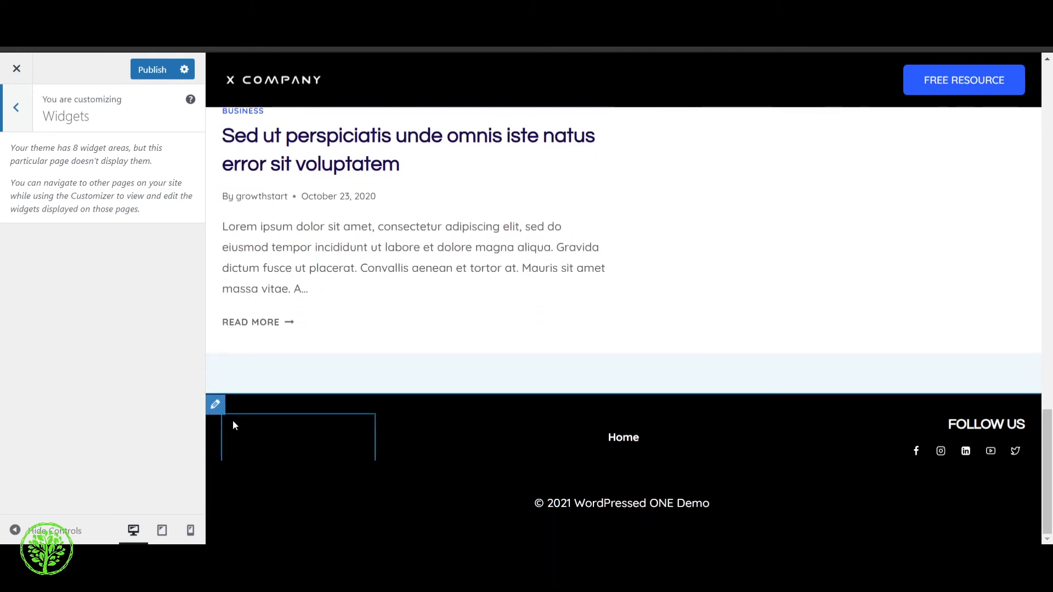
click(216, 405)
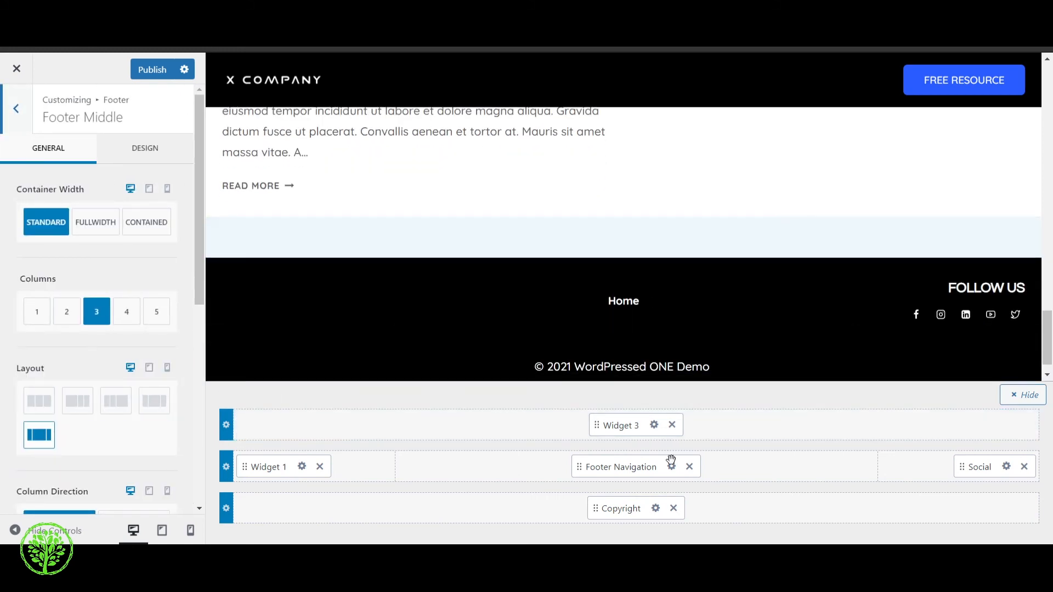
click(672, 430)
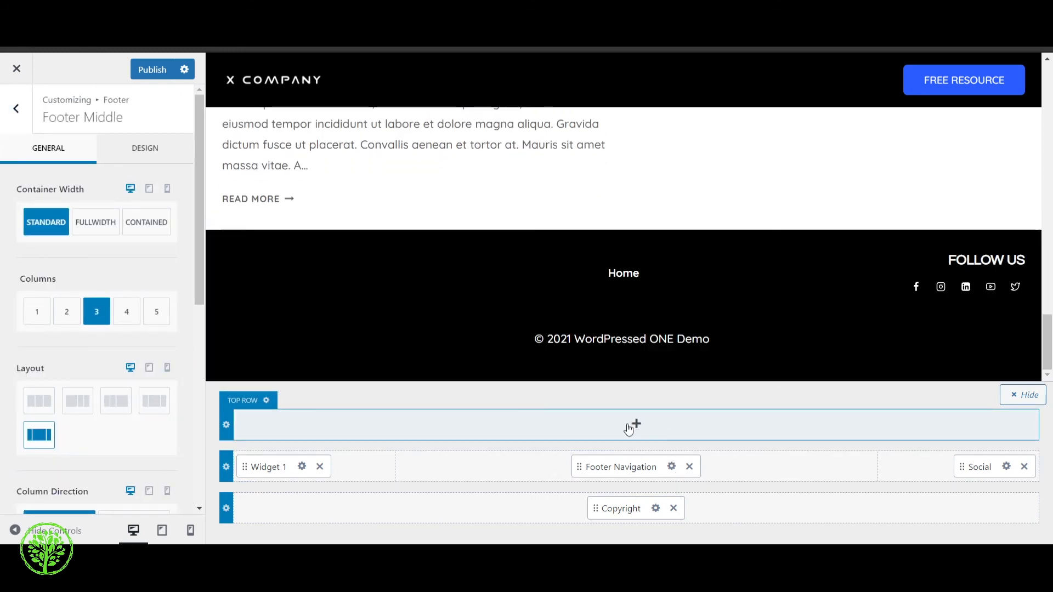
Review the general and design options of the Footer Navigation element and return to the main customizer sections
click(672, 467)
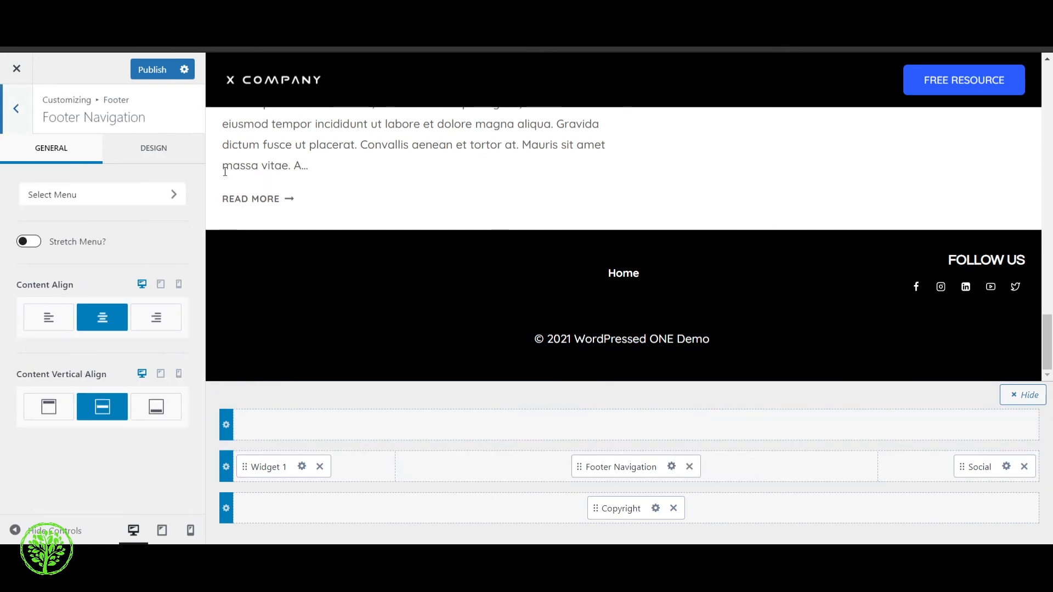
click(155, 149)
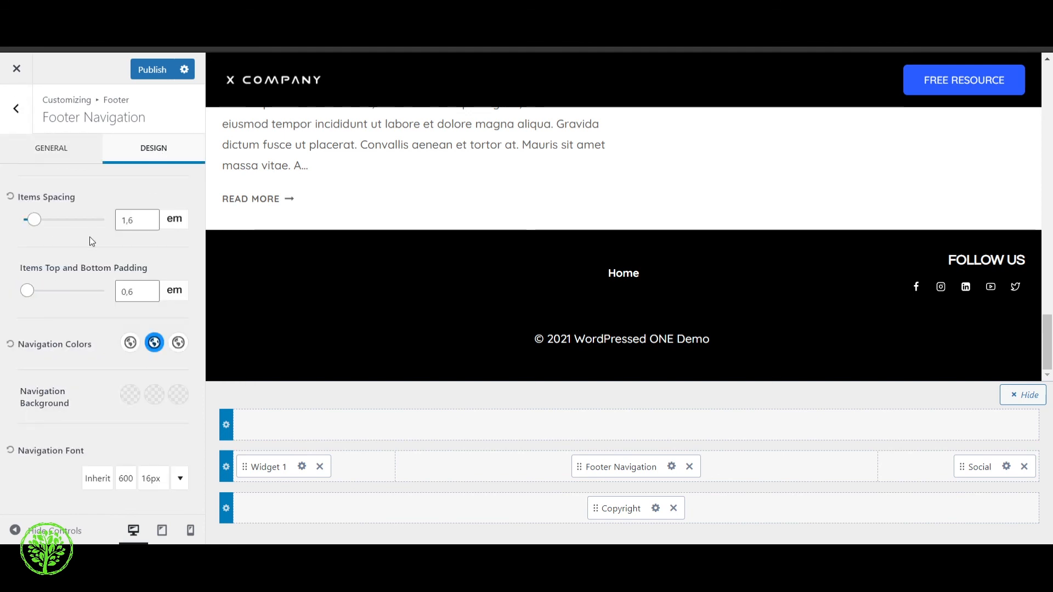
click(49, 153)
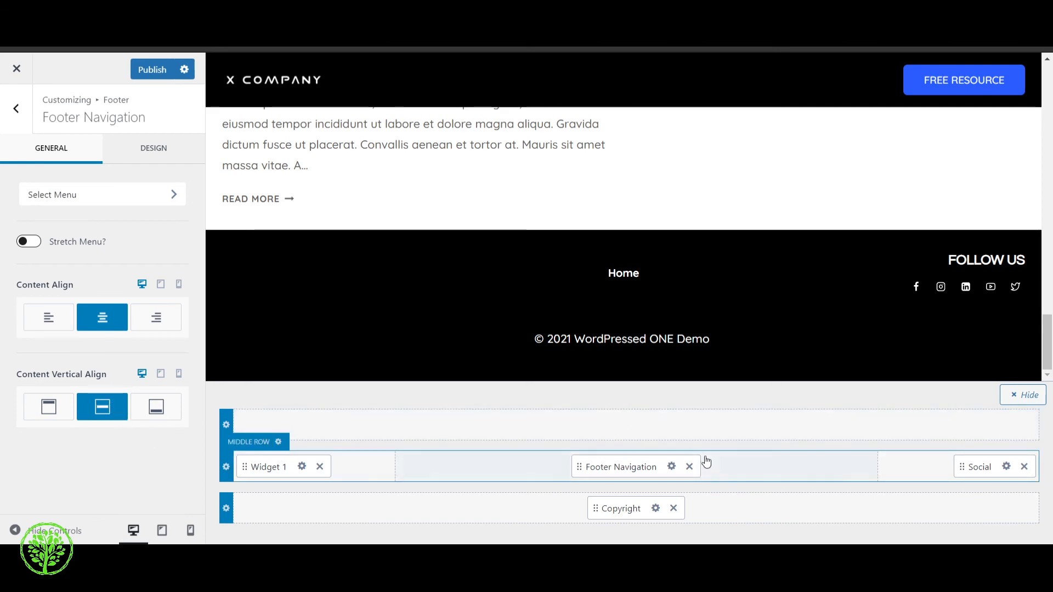
scroll(630, 307, up, 15)
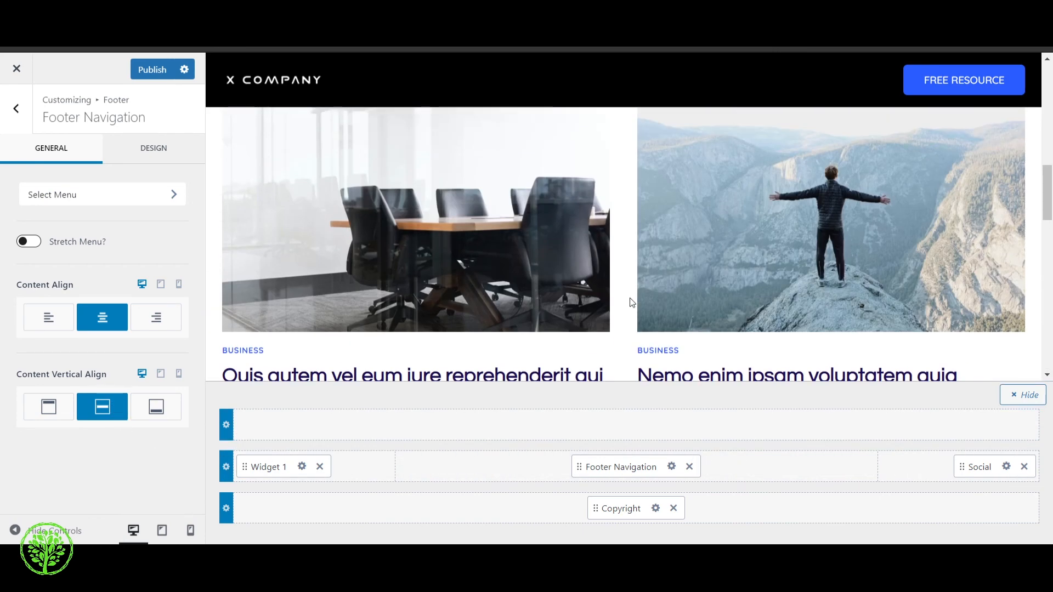
scroll(631, 300, up, 3)
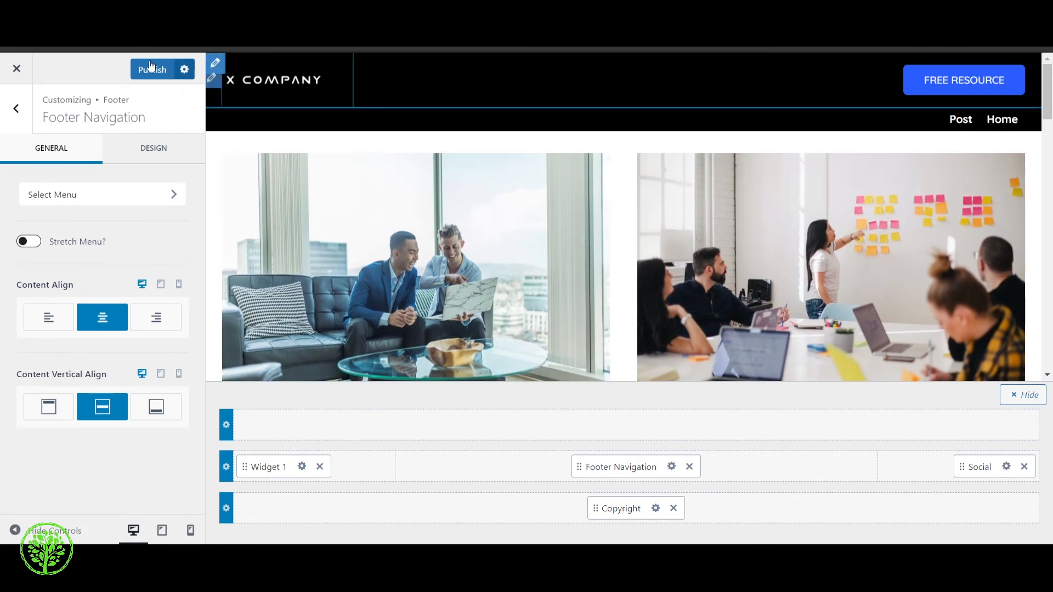
click(17, 118)
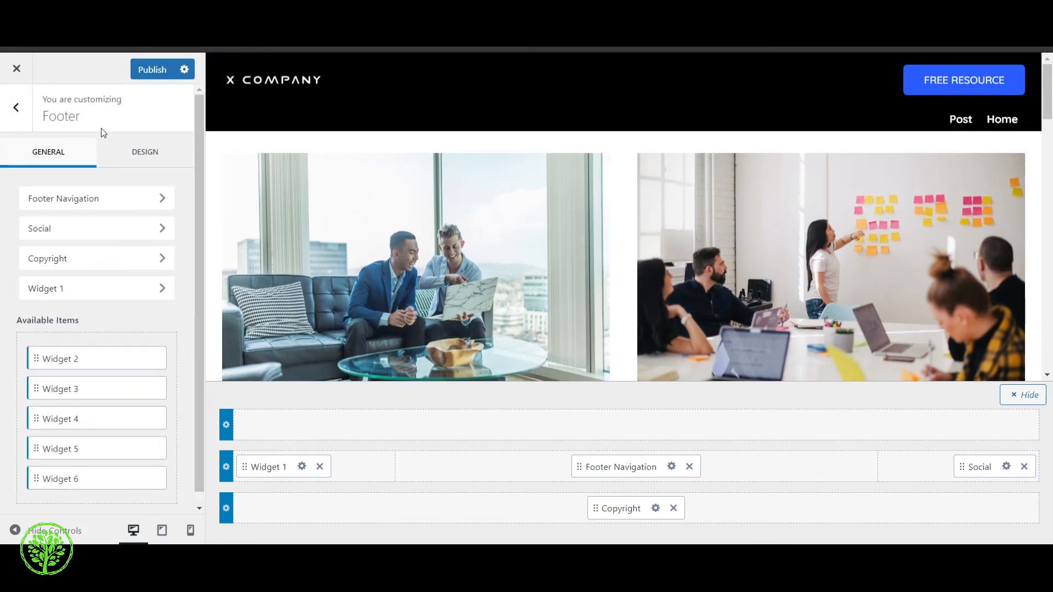
click(18, 118)
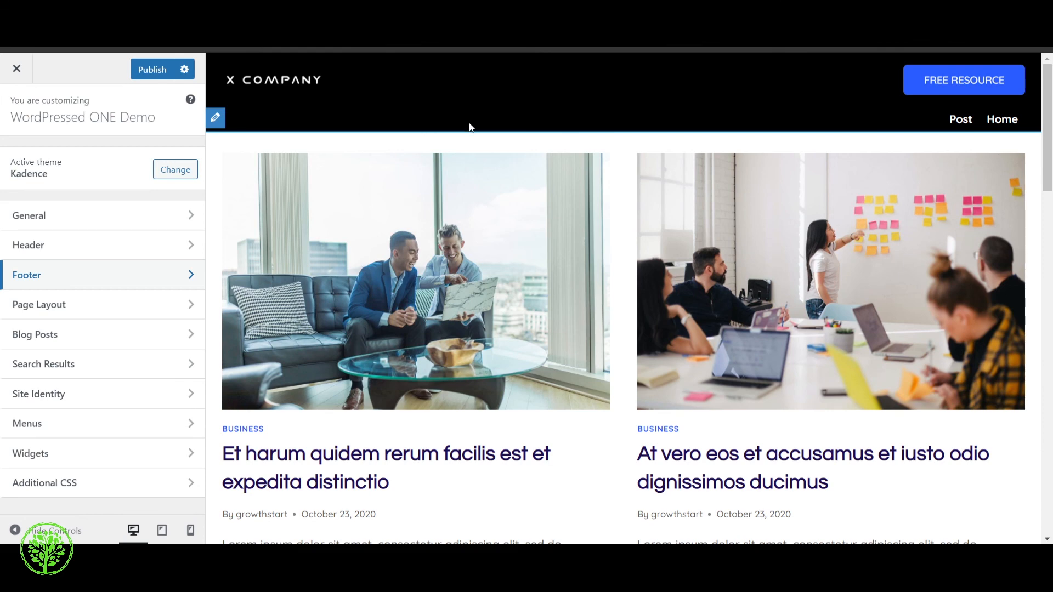
Look over the blog archive in the site preview, open the Post page from the header navigation, and examine its content
scroll(463, 176, down, 8)
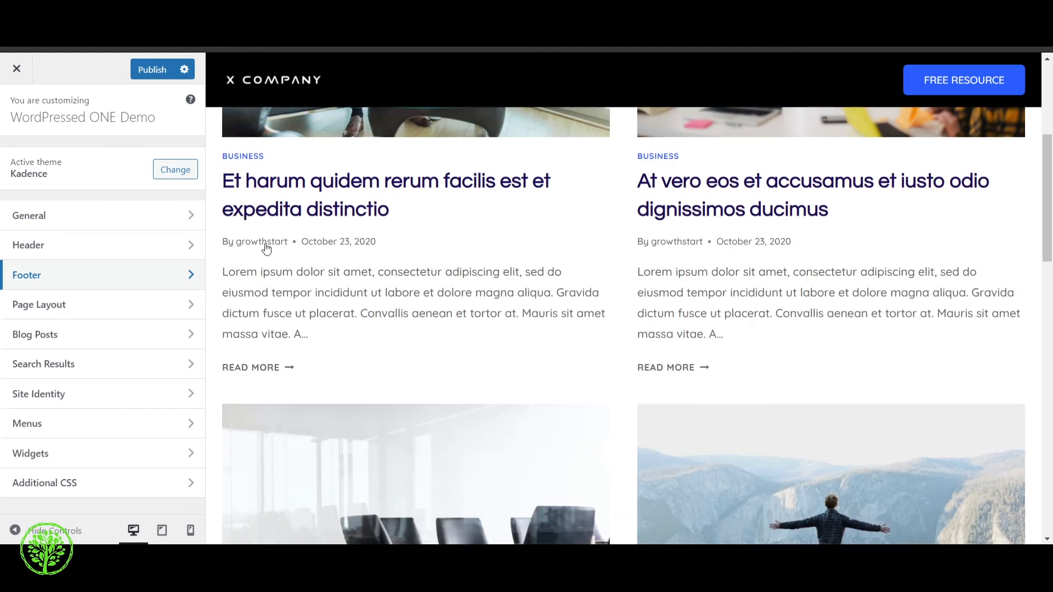
scroll(531, 315, down, 5)
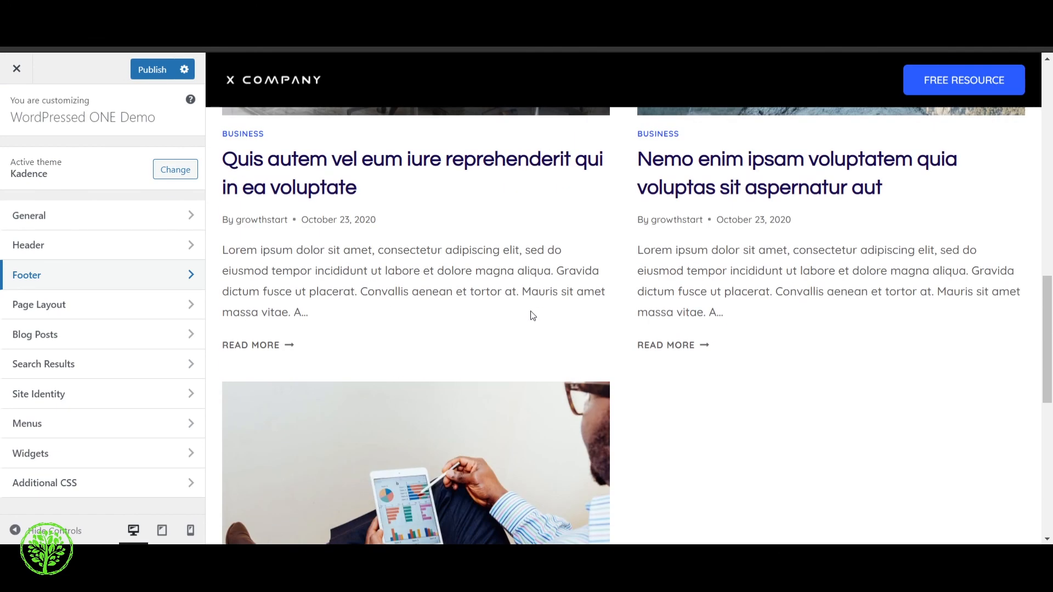
scroll(531, 315, up, 10)
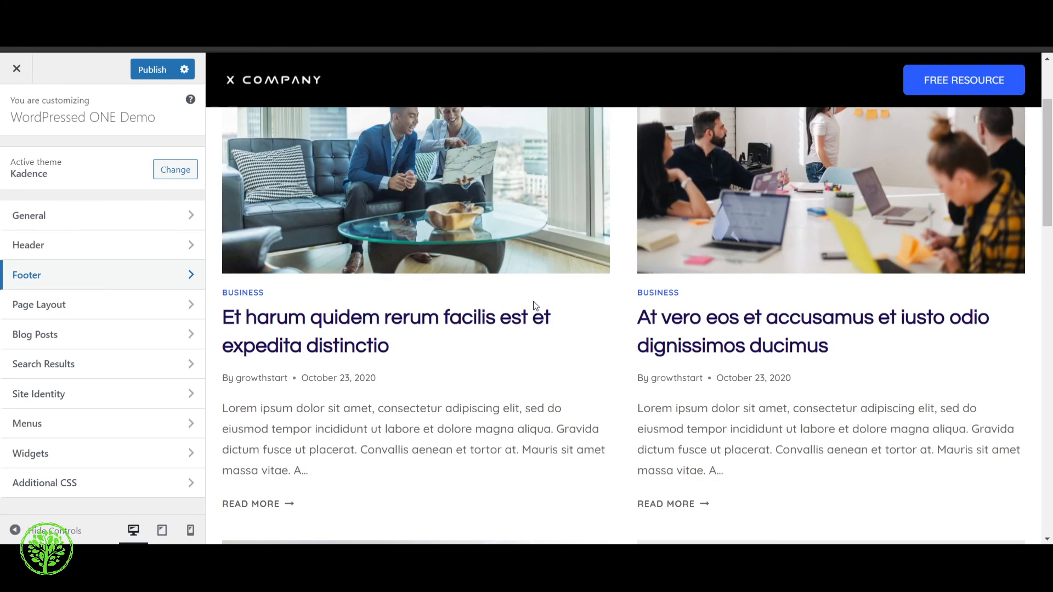
scroll(535, 306, up, 3)
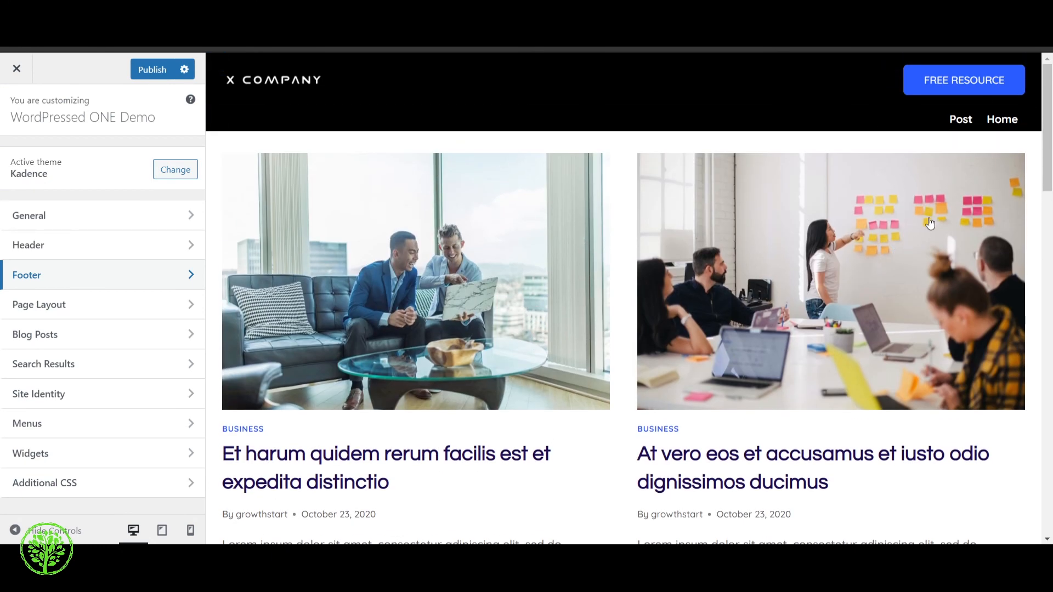
click(968, 119)
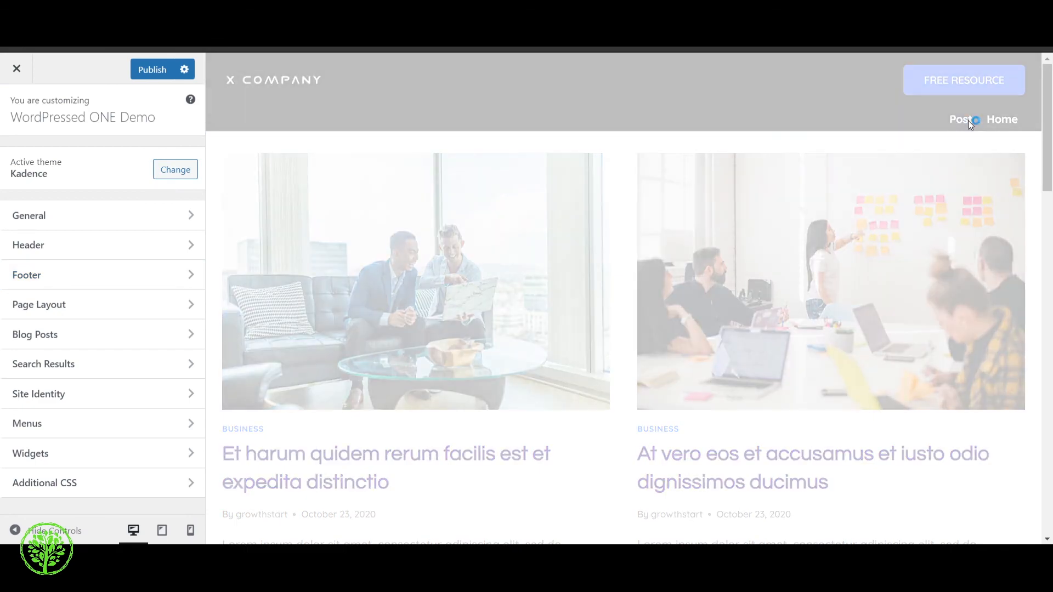
scroll(724, 268, down, 3)
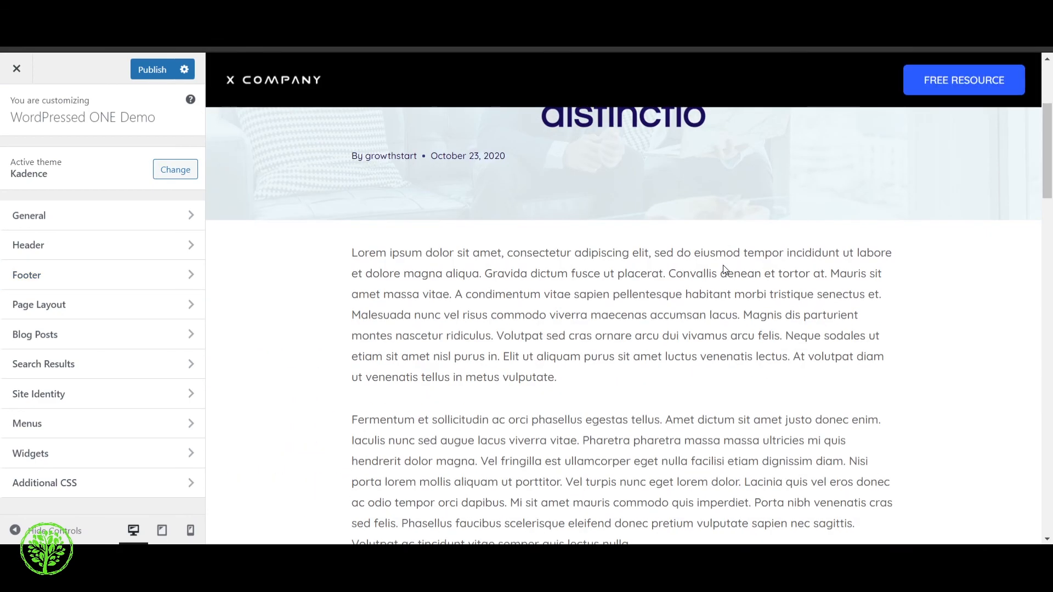
Look over the blog post in the site preview and open the Single Post Layout options under Blog Posts
scroll(724, 272, down, 5)
scroll(724, 280, up, 10)
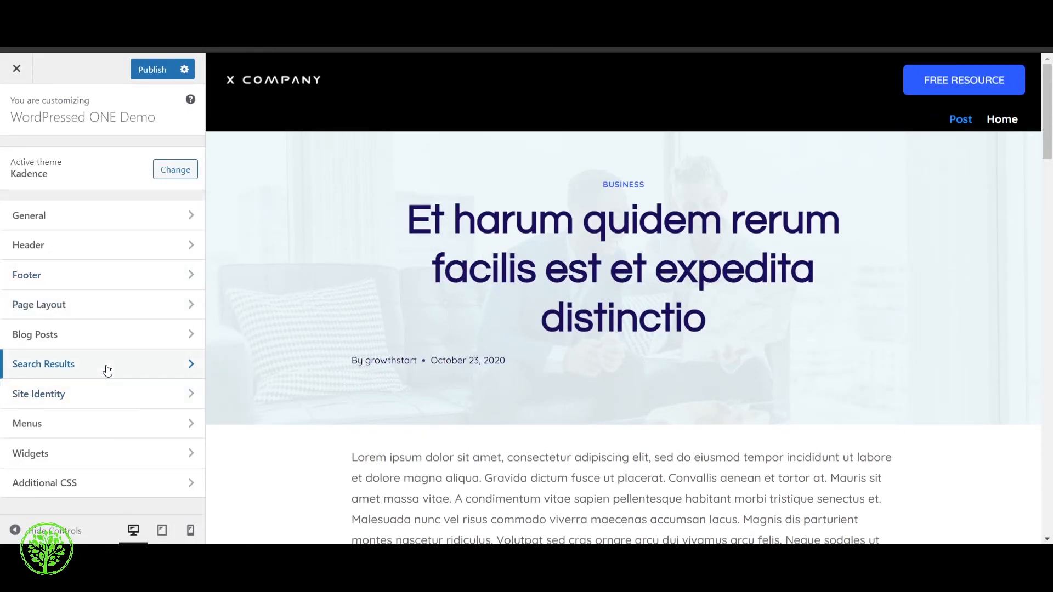
click(90, 333)
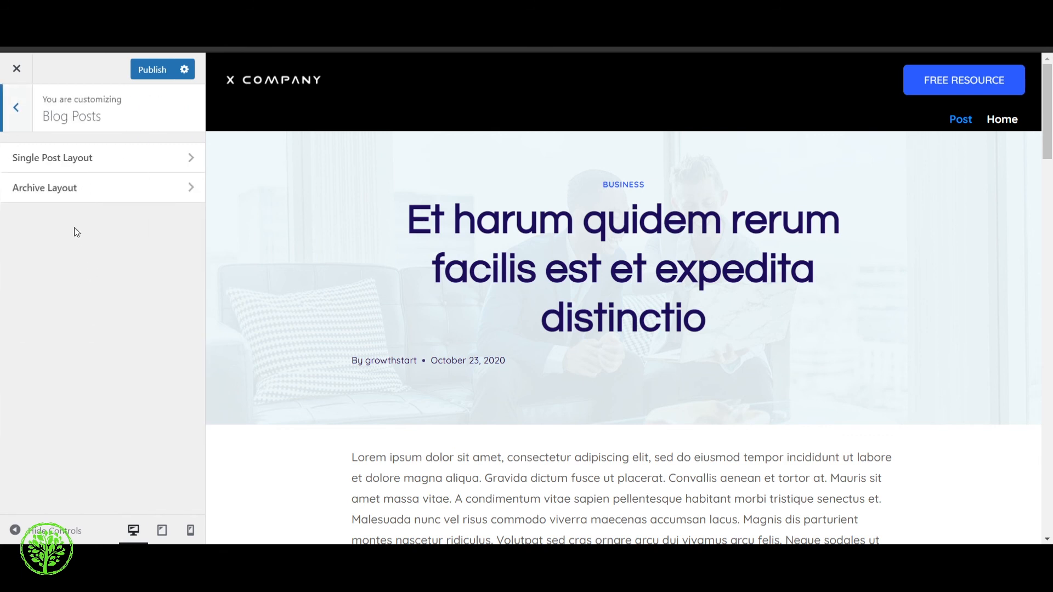
click(104, 160)
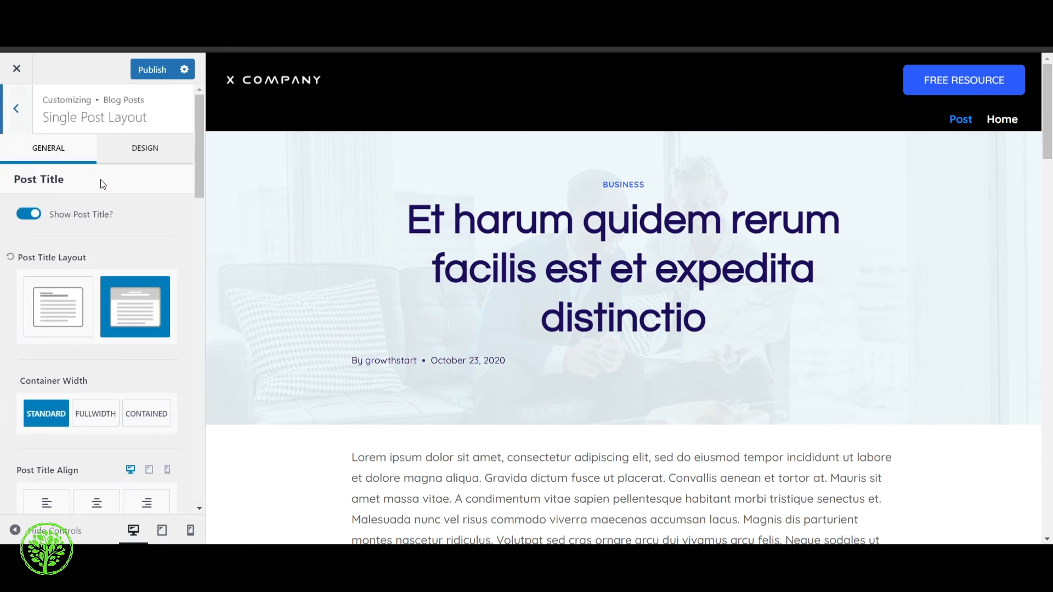
Turn off the post title display to preview the post without it, and turn it on again
scroll(127, 229, down, 1)
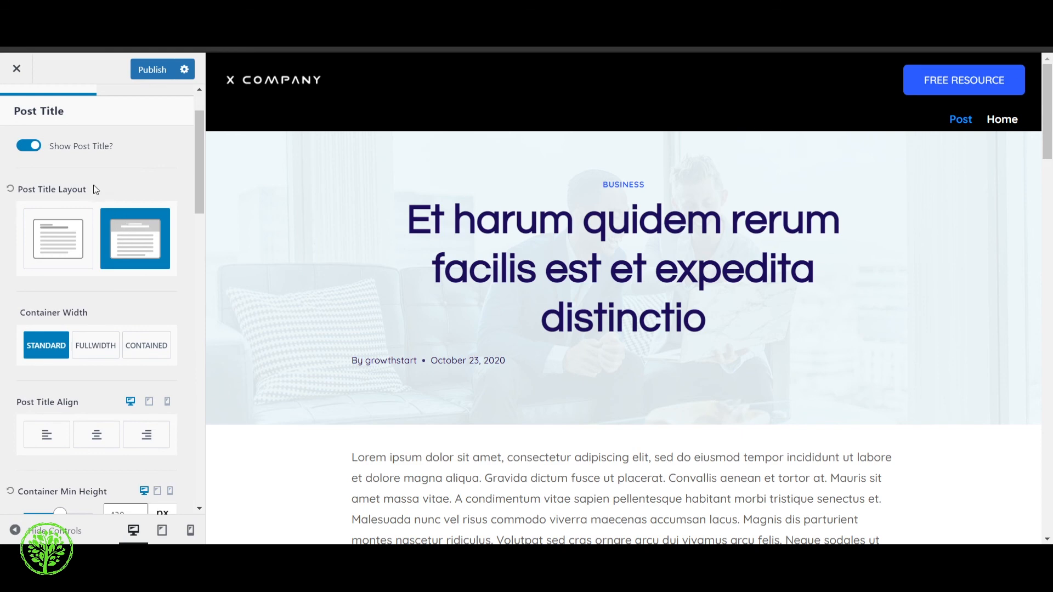
click(35, 147)
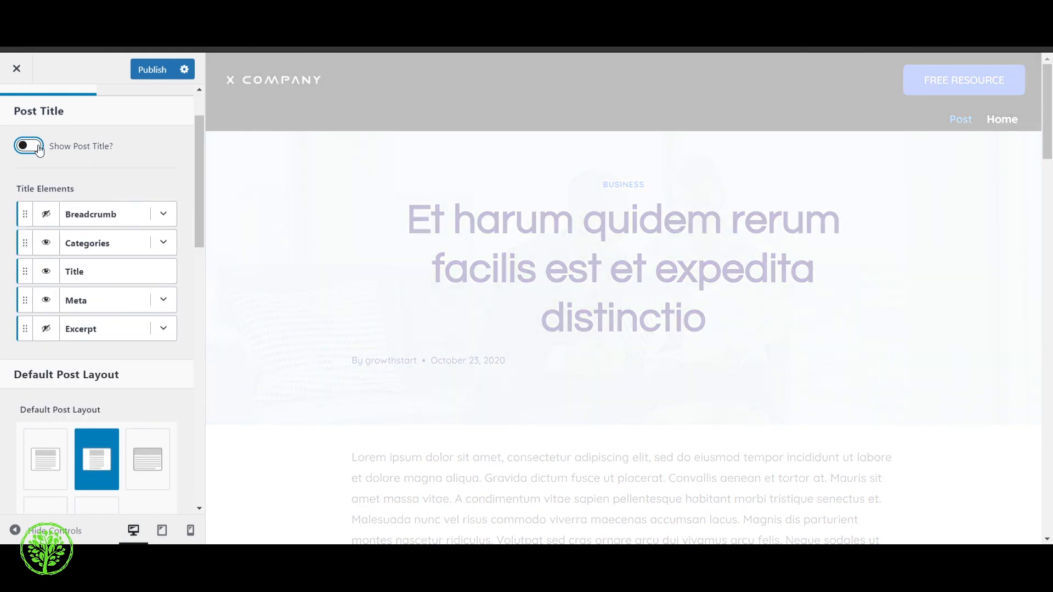
click(35, 147)
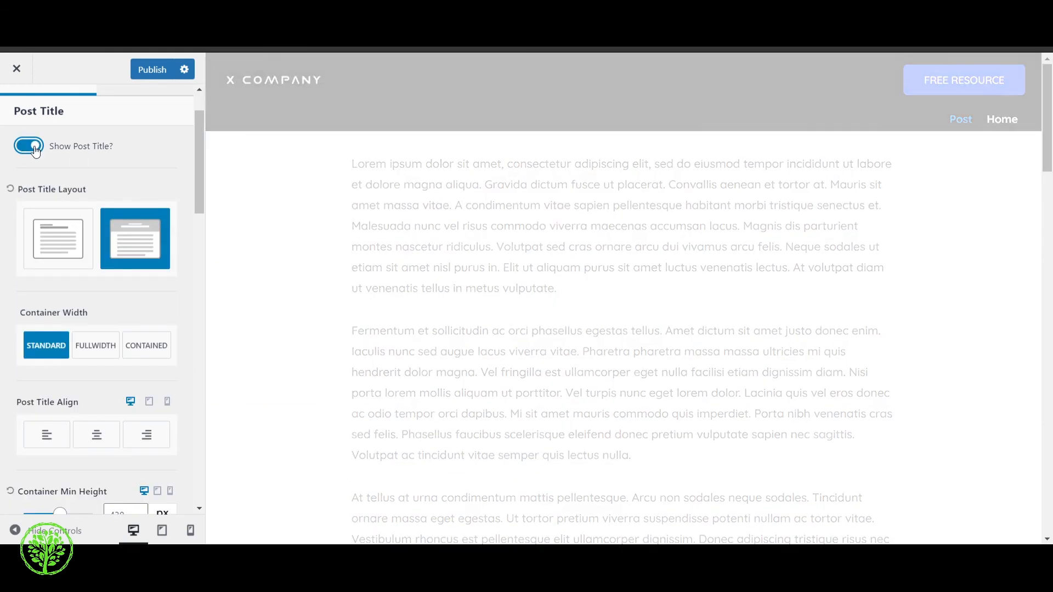
Review the single post's title elements, default post layout, default sidebar and content style options
scroll(109, 296, down, 2)
scroll(114, 311, down, 6)
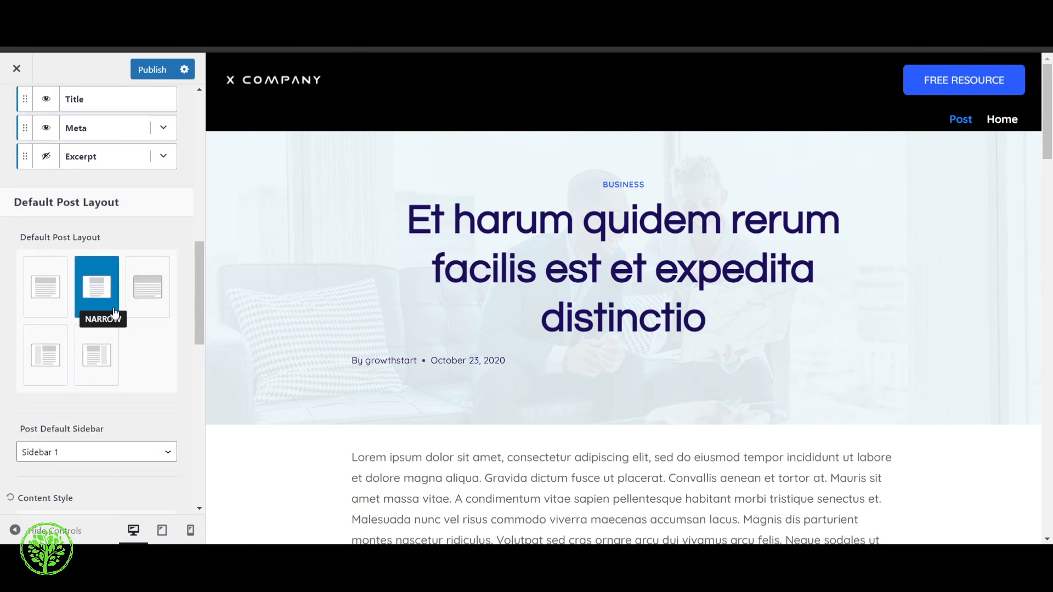
scroll(88, 340, down, 2)
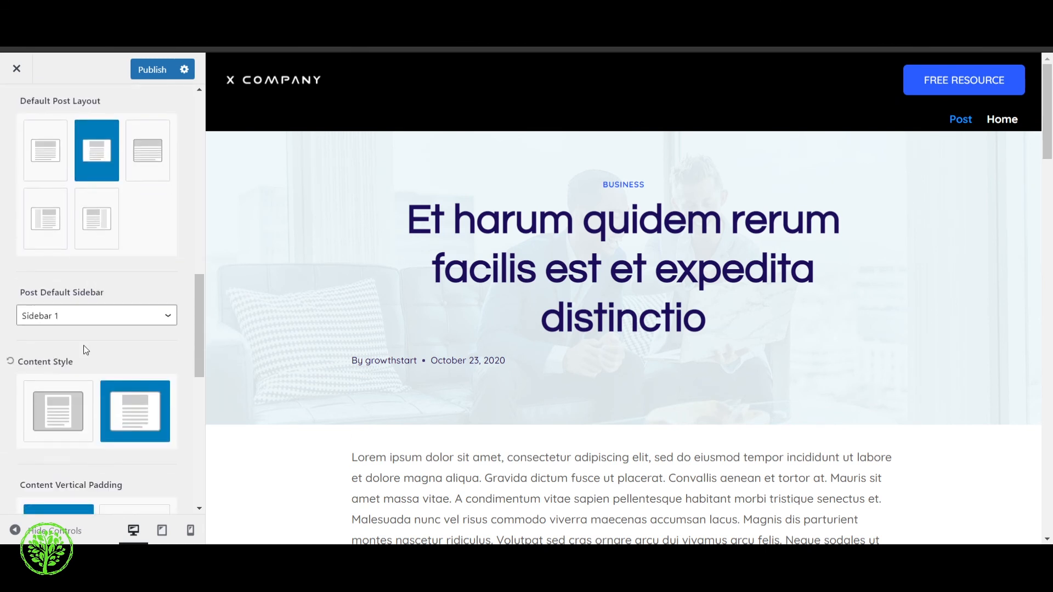